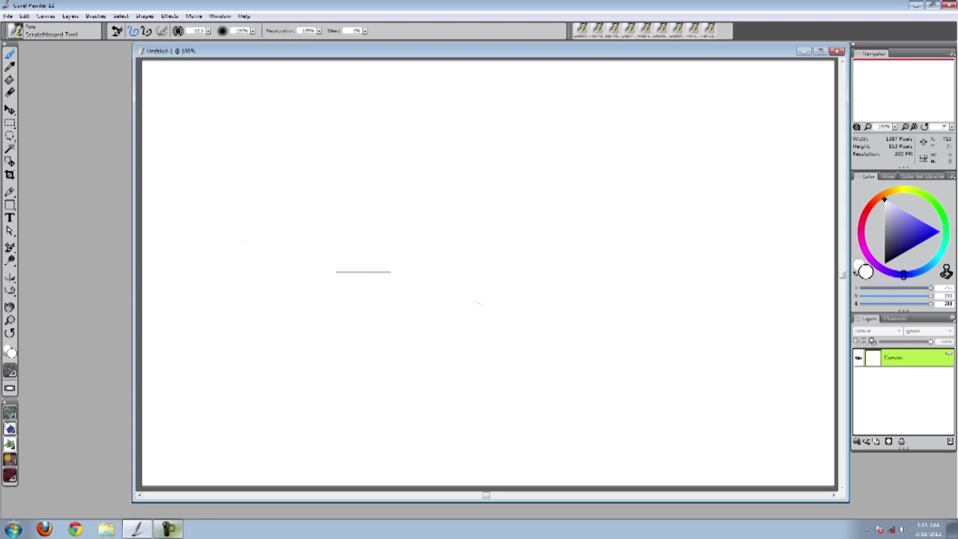
# Set the main colour to a very dark navy blue and choose the Thick n Thin Pen from the Pens category
pyautogui.click(253, 275)
pyautogui.click(893, 258)
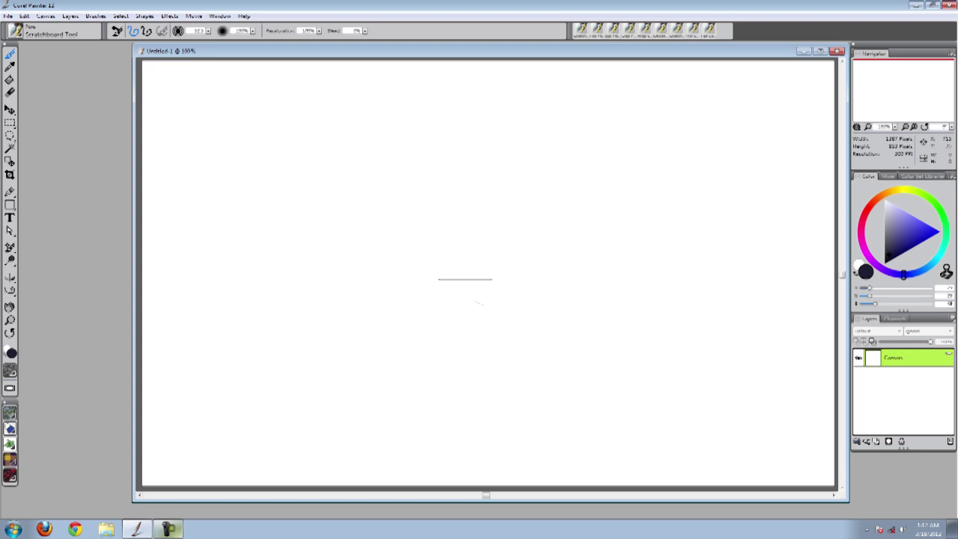
pyautogui.click(21, 37)
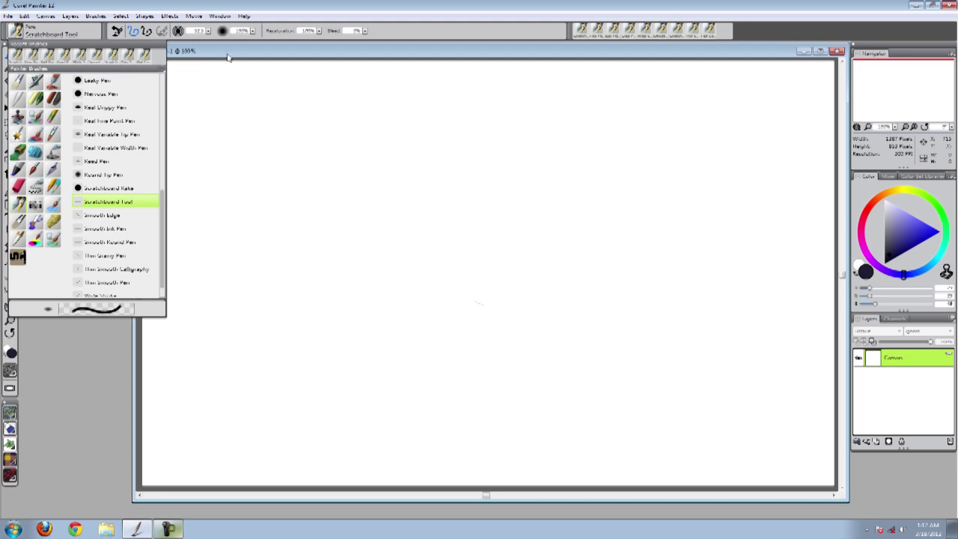
pyautogui.click(239, 53)
pyautogui.click(17, 37)
pyautogui.scroll(-1, 159, 232)
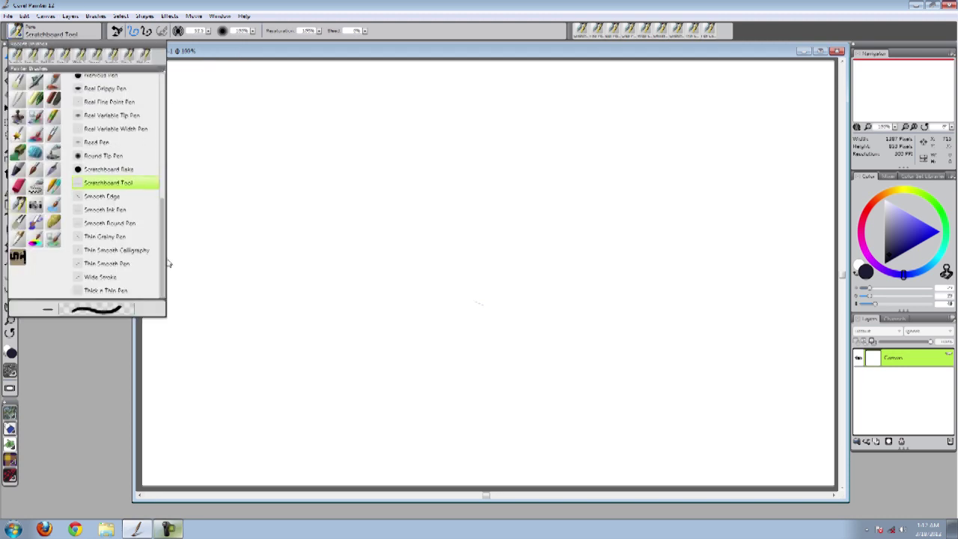
pyautogui.click(105, 291)
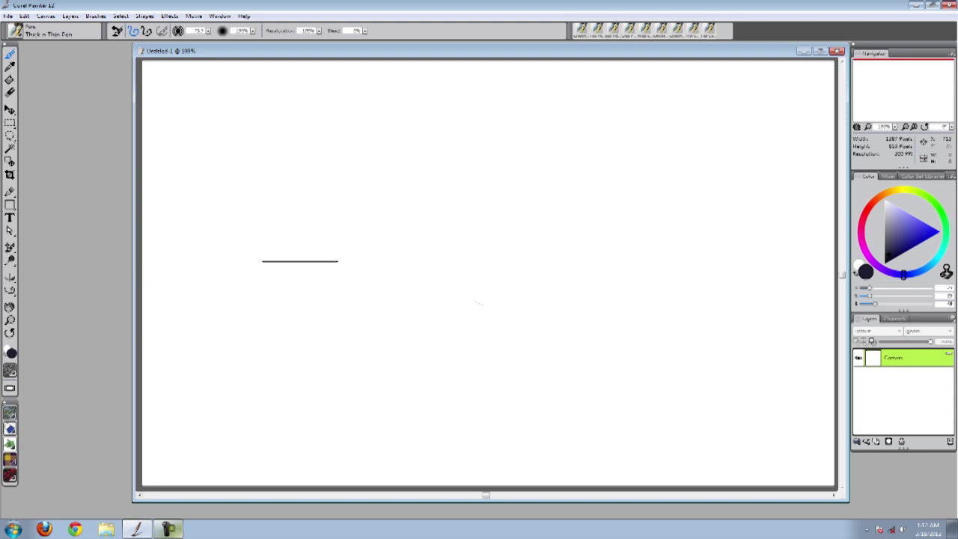
# Paint broad overlapping test strokes with the Thick n Thin Pen across the upper and middle canvas
pyautogui.moveTo(261, 285)
pyautogui.mouseDown()
pyautogui.moveTo(396, 192)
pyautogui.moveTo(524, 254)
pyautogui.moveTo(502, 315)
pyautogui.moveTo(580, 295)
pyautogui.moveTo(652, 359)
pyautogui.moveTo(722, 247)
pyautogui.moveTo(526, 154)
pyautogui.moveTo(524, 165)
pyautogui.moveTo(584, 217)
pyautogui.moveTo(367, 124)
pyautogui.mouseUp()
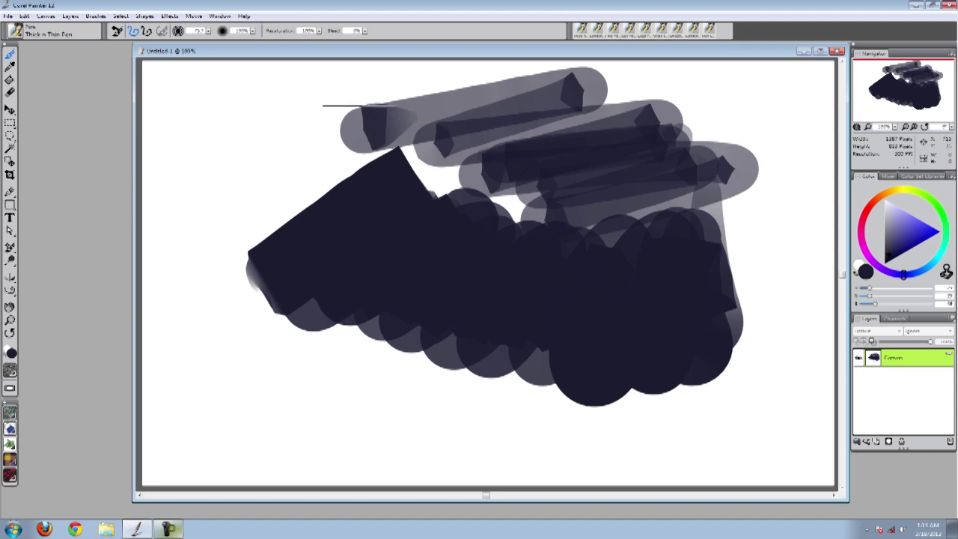
pyautogui.moveTo(343, 105)
pyautogui.mouseDown()
pyautogui.moveTo(306, 187)
pyautogui.moveTo(318, 149)
pyautogui.moveTo(274, 148)
pyautogui.mouseUp()
pyautogui.moveTo(209, 151)
pyautogui.mouseDown()
pyautogui.moveTo(255, 124)
pyautogui.moveTo(245, 198)
pyautogui.moveTo(269, 215)
pyautogui.moveTo(292, 312)
pyautogui.moveTo(238, 256)
pyautogui.moveTo(272, 353)
pyautogui.moveTo(227, 303)
pyautogui.moveTo(218, 303)
pyautogui.moveTo(249, 360)
pyautogui.moveTo(197, 306)
pyautogui.moveTo(223, 376)
pyautogui.moveTo(178, 325)
pyautogui.moveTo(183, 373)
pyautogui.moveTo(150, 383)
pyautogui.mouseUp()
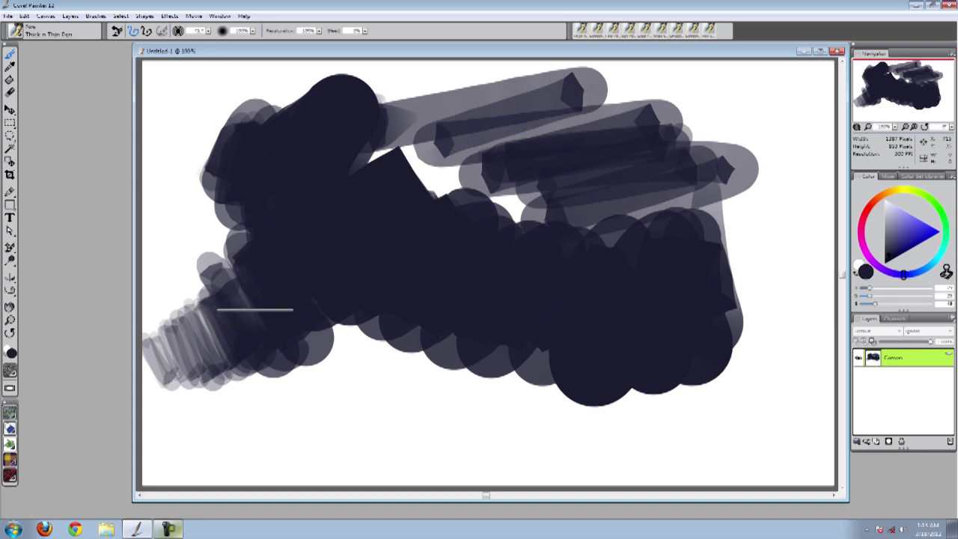
# Undo all the Thick n Thin Pen test strokes until the canvas is blank
pyautogui.hotkey('ctrl', 'z')
pyautogui.hotkey('ctrl', 'z')
pyautogui.hotkey('ctrl', 'z')
pyautogui.hotkey('ctrl', 'z')
pyautogui.hotkey('ctrl', 'z')
pyautogui.hotkey('ctrl', 'z')
pyautogui.hotkey('ctrl', 'z')
pyautogui.hotkey('ctrl', 'z')
pyautogui.hotkey('ctrl', 'z')
pyautogui.hotkey('ctrl', 'z')
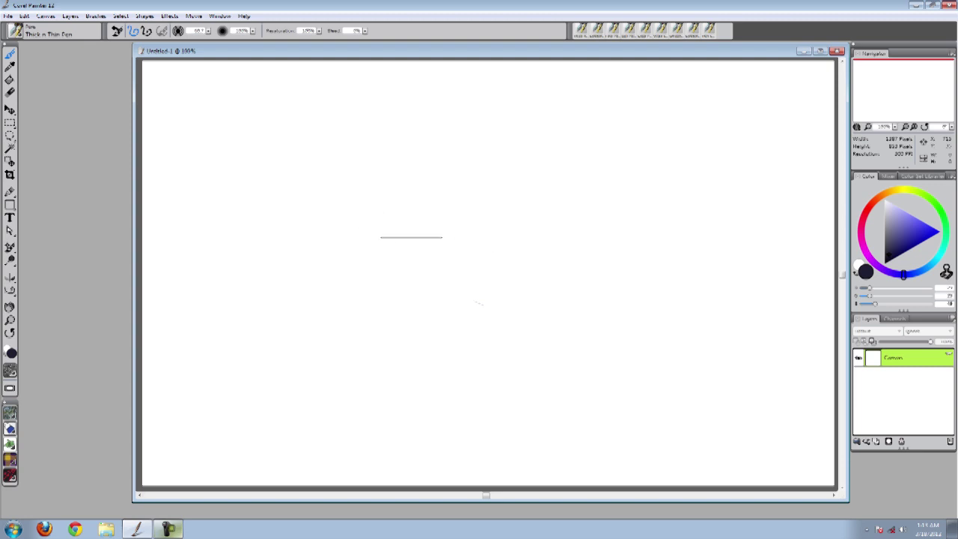
# Paint a small test dab with the Thick n Thin Pen slightly up and left of the canvas centre
pyautogui.moveTo(345, 233); pyautogui.dragTo(350, 232)
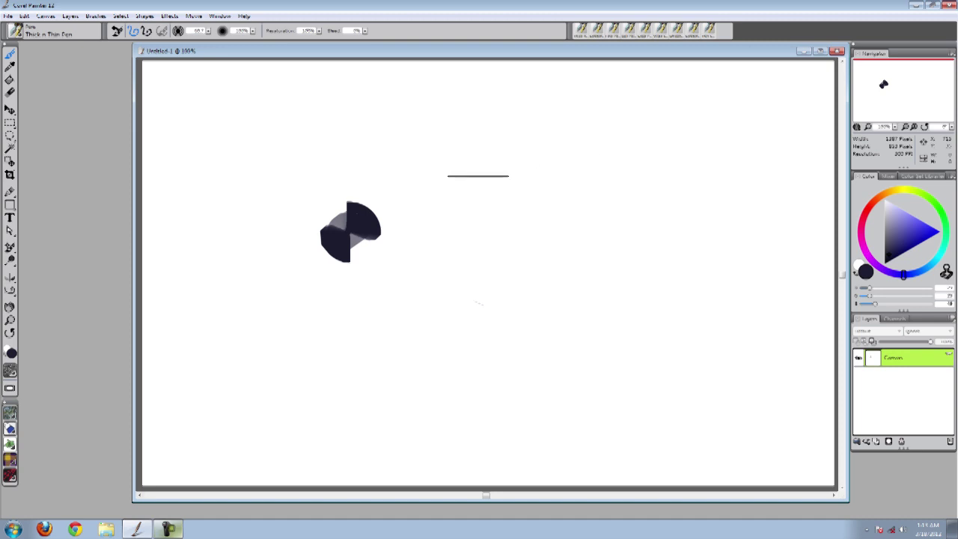
pyautogui.click(473, 186)
# Choose the Flat Color pen variant and paint long winding test strokes across the canvas
pyautogui.click(17, 31)
pyautogui.moveTo(161, 228)
pyautogui.mouseDown()
pyautogui.moveTo(171, 109)
pyautogui.moveTo(169, 188)
pyautogui.moveTo(186, 220)
pyautogui.mouseUp()
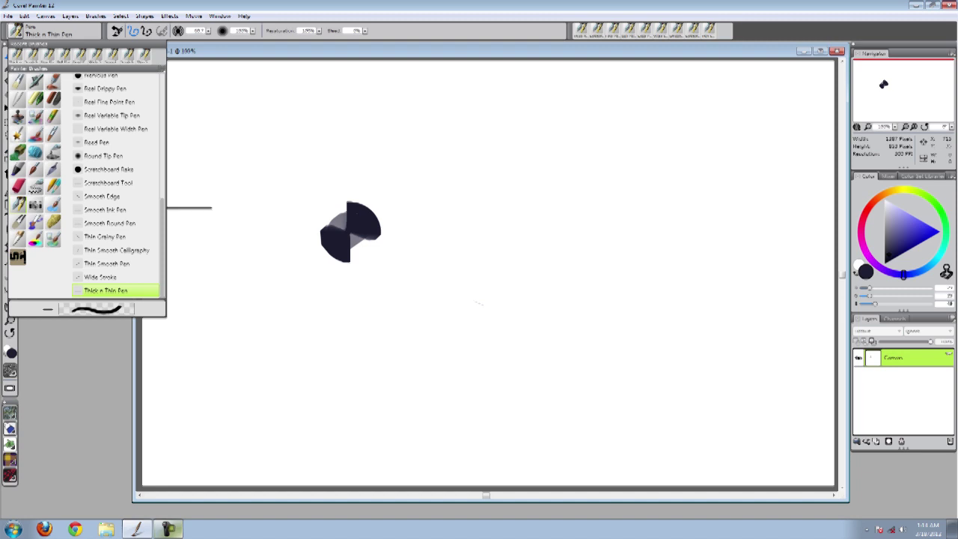
pyautogui.moveTo(166, 220)
pyautogui.mouseDown()
pyautogui.moveTo(180, 222)
pyautogui.moveTo(171, 113)
pyautogui.mouseUp()
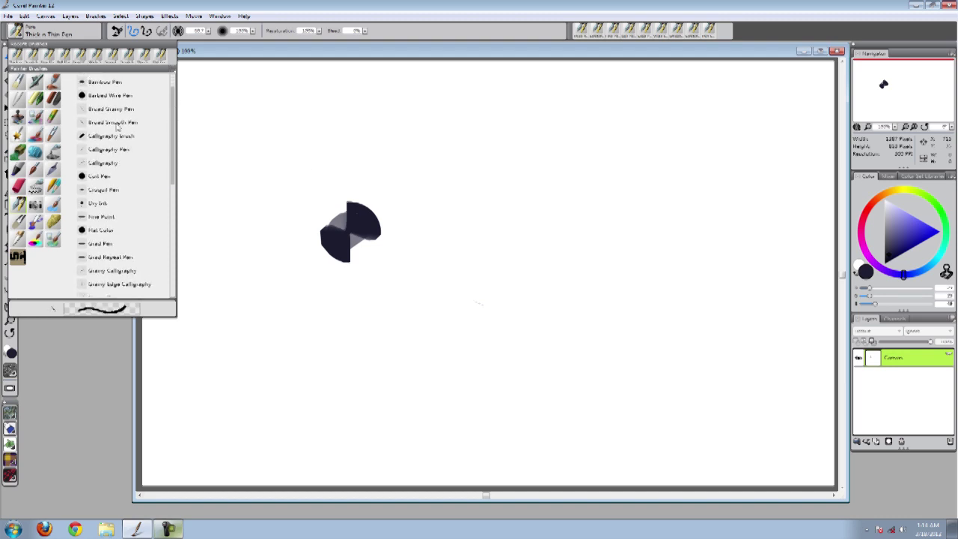
pyautogui.click(100, 231)
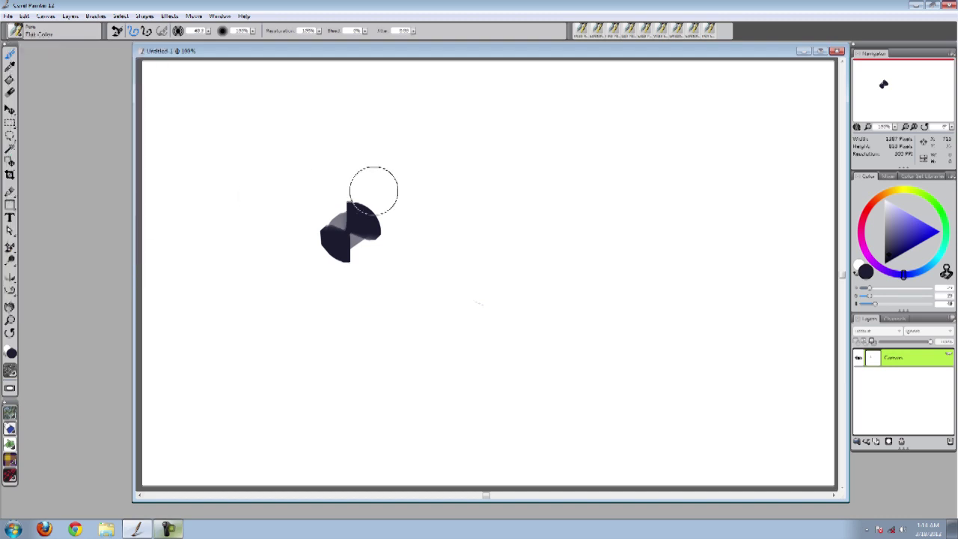
pyautogui.moveTo(486, 182)
pyautogui.mouseDown()
pyautogui.moveTo(526, 203)
pyautogui.moveTo(533, 266)
pyautogui.moveTo(455, 303)
pyautogui.moveTo(372, 366)
pyautogui.moveTo(512, 405)
pyautogui.moveTo(597, 381)
pyautogui.mouseUp()
pyautogui.moveTo(660, 261)
pyautogui.mouseDown()
pyautogui.moveTo(684, 287)
pyautogui.moveTo(643, 339)
pyautogui.moveTo(716, 358)
pyautogui.moveTo(737, 243)
pyautogui.moveTo(582, 117)
pyautogui.moveTo(378, 141)
pyautogui.moveTo(269, 175)
pyautogui.moveTo(226, 229)
pyautogui.moveTo(342, 182)
pyautogui.mouseUp()
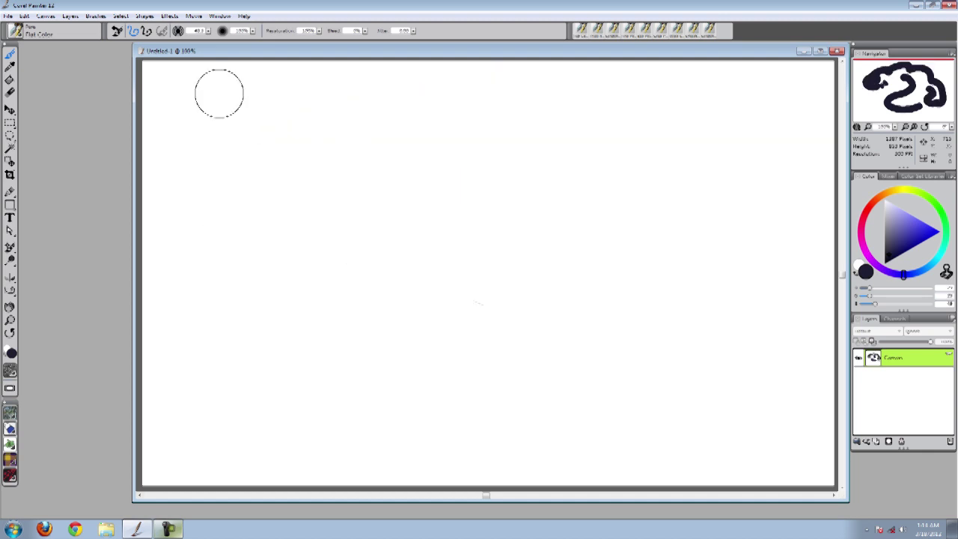
# Paint two thick angled strokes side by side, each bending to the right, with the Flat Color pen
pyautogui.click(19, 36)
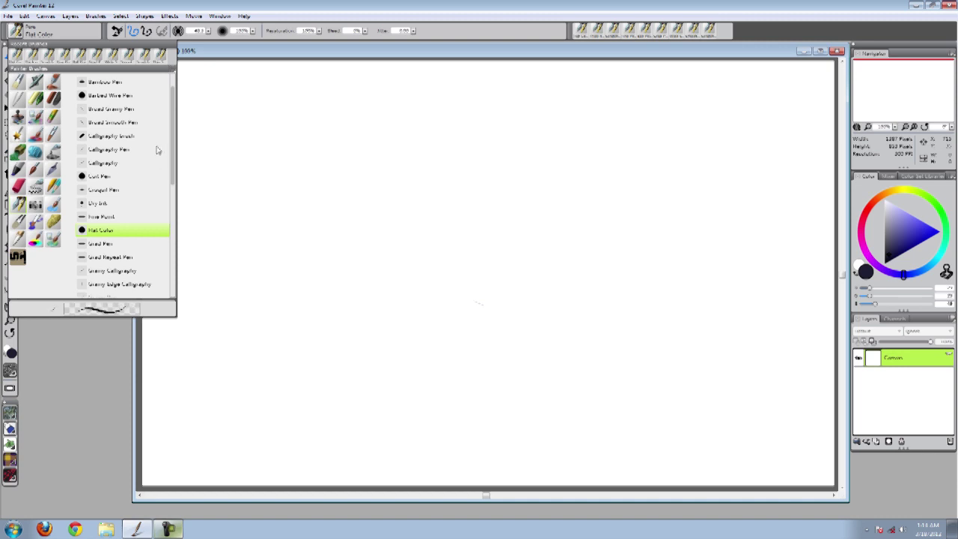
pyautogui.click(374, 72)
pyautogui.click(374, 191)
pyautogui.moveTo(377, 195)
pyautogui.mouseDown()
pyautogui.moveTo(553, 257)
pyautogui.moveTo(492, 313)
pyautogui.moveTo(340, 358)
pyautogui.mouseUp()
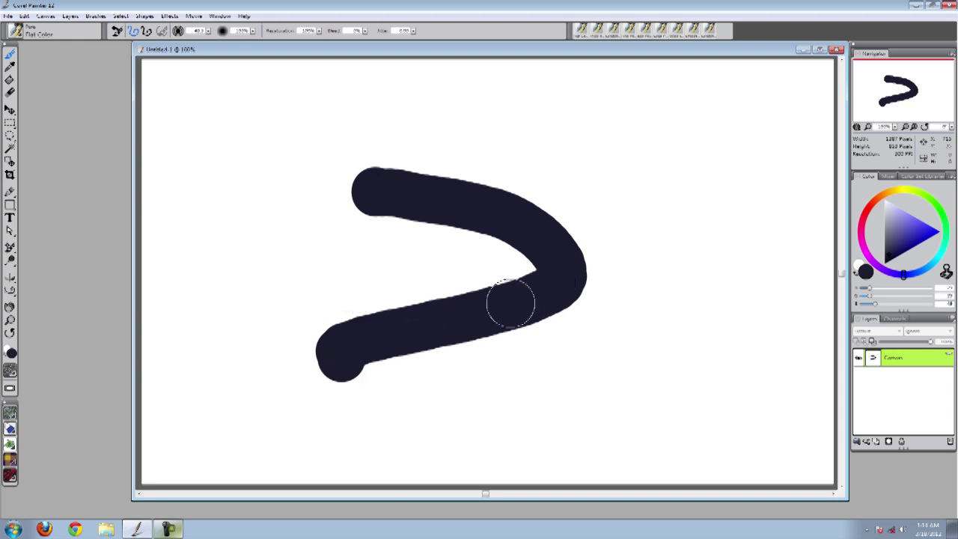
pyautogui.moveTo(551, 147)
pyautogui.mouseDown()
pyautogui.moveTo(653, 186)
pyautogui.moveTo(691, 223)
pyautogui.moveTo(576, 372)
pyautogui.mouseUp()
# Choose the Digital Airbrush and paint soft-edged comparison strokes in the upper-left area of the canvas
pyautogui.click(30, 33)
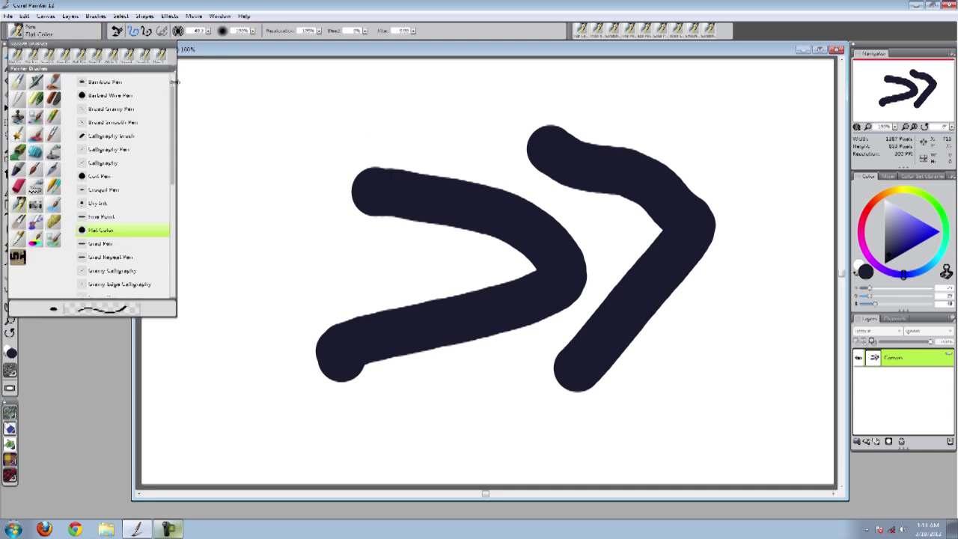
pyautogui.scroll(2, 177, 86)
pyautogui.click(36, 84)
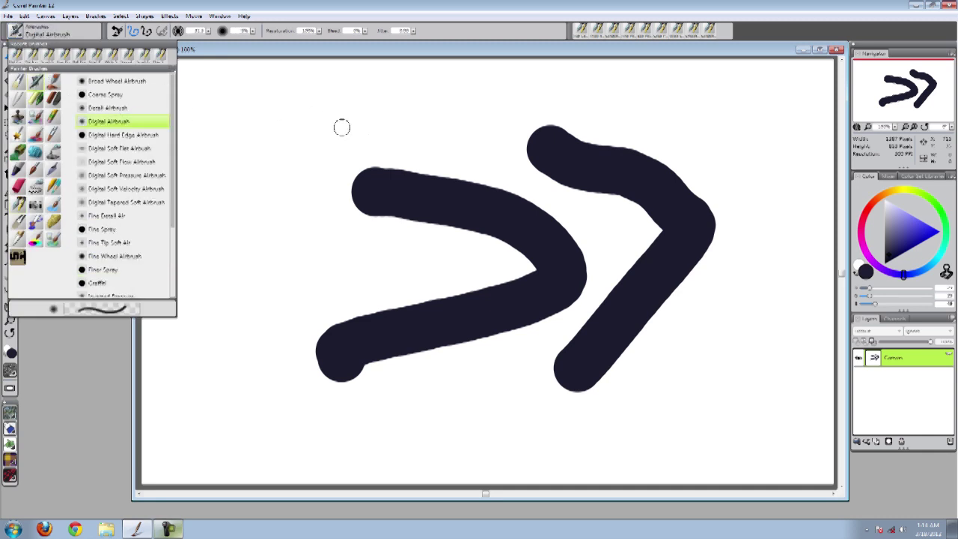
pyautogui.click(283, 185)
pyautogui.moveTo(262, 152)
pyautogui.mouseDown()
pyautogui.moveTo(247, 261)
pyautogui.moveTo(262, 154)
pyautogui.mouseUp()
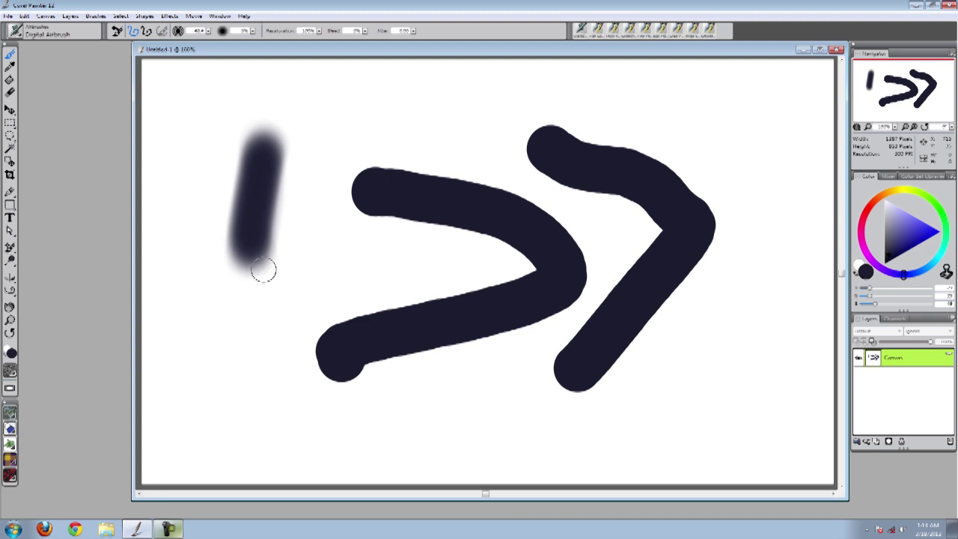
pyautogui.moveTo(370, 135)
pyautogui.mouseDown()
pyautogui.moveTo(397, 111)
pyautogui.moveTo(325, 155)
pyautogui.moveTo(314, 137)
pyautogui.moveTo(322, 97)
pyautogui.moveTo(289, 112)
pyautogui.moveTo(280, 92)
pyautogui.moveTo(244, 88)
pyautogui.moveTo(238, 111)
pyautogui.moveTo(229, 98)
pyautogui.moveTo(207, 128)
pyautogui.moveTo(188, 124)
pyautogui.moveTo(184, 150)
pyautogui.mouseUp()
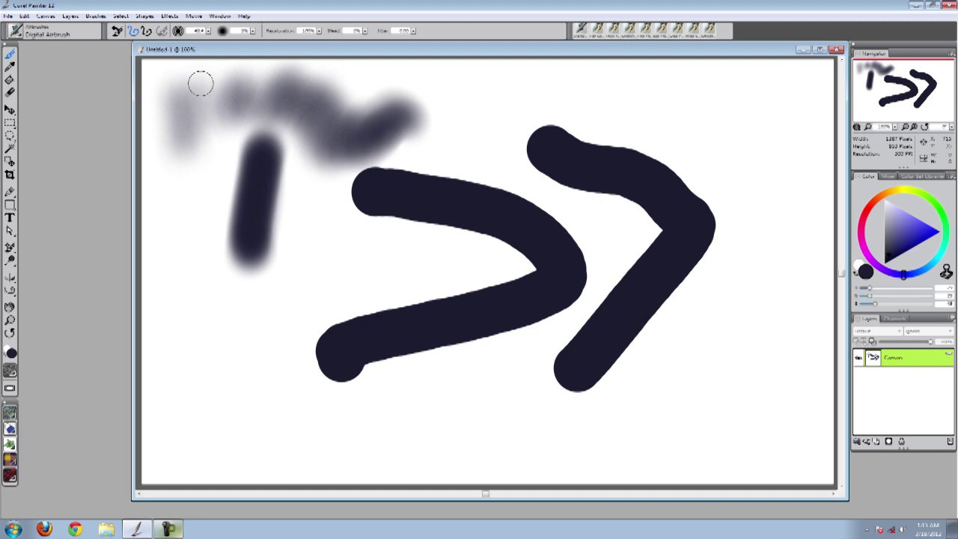
# Undo the airbrush and Flat Color strokes to empty the canvas
pyautogui.hotkey('ctrl', 'z')
pyautogui.hotkey('ctrl', 'z')
pyautogui.hotkey('ctrl', 'z')
pyautogui.hotkey('ctrl', 'z')
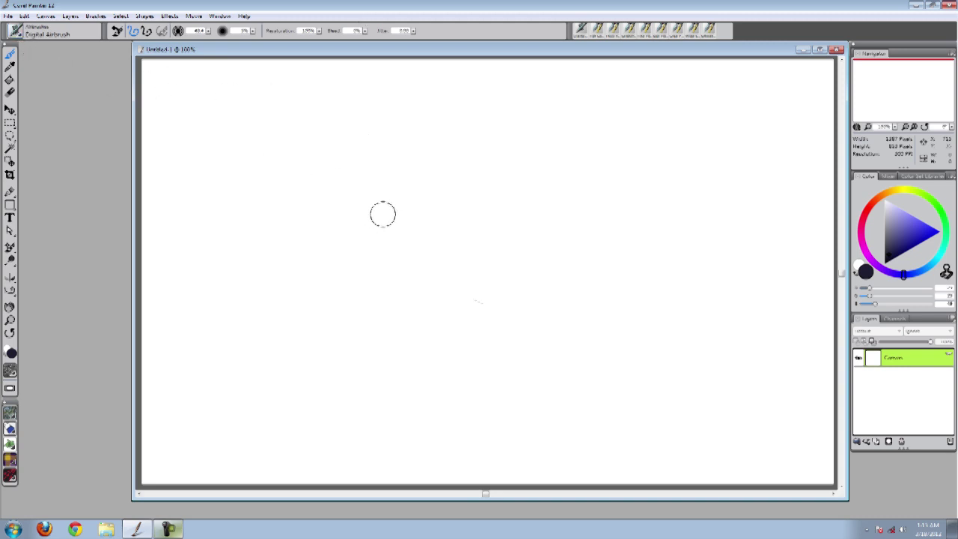
# Look through the Airbrushes variants, and switch back to the Flat Color variant of the Pens category
pyautogui.click(17, 33)
pyautogui.scroll(-5, 143, 179)
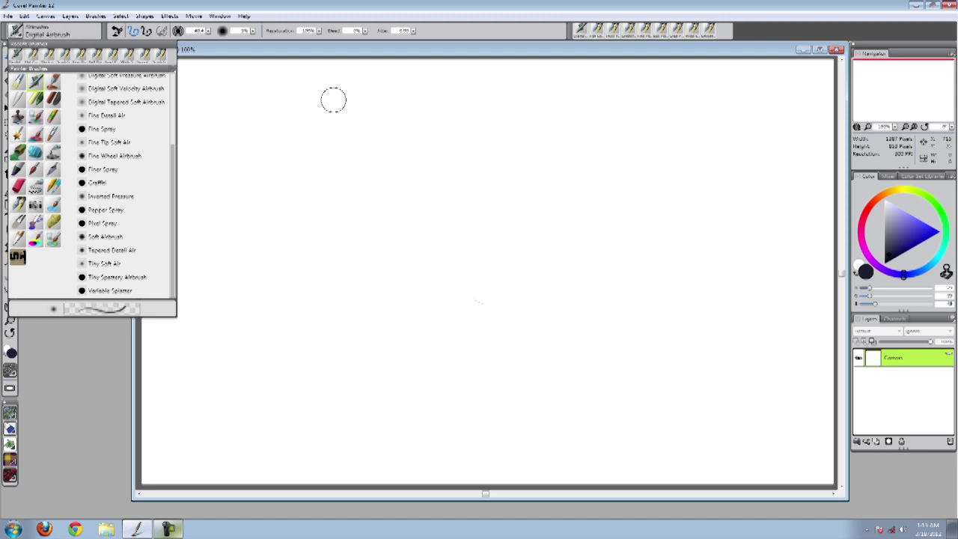
pyautogui.click(18, 205)
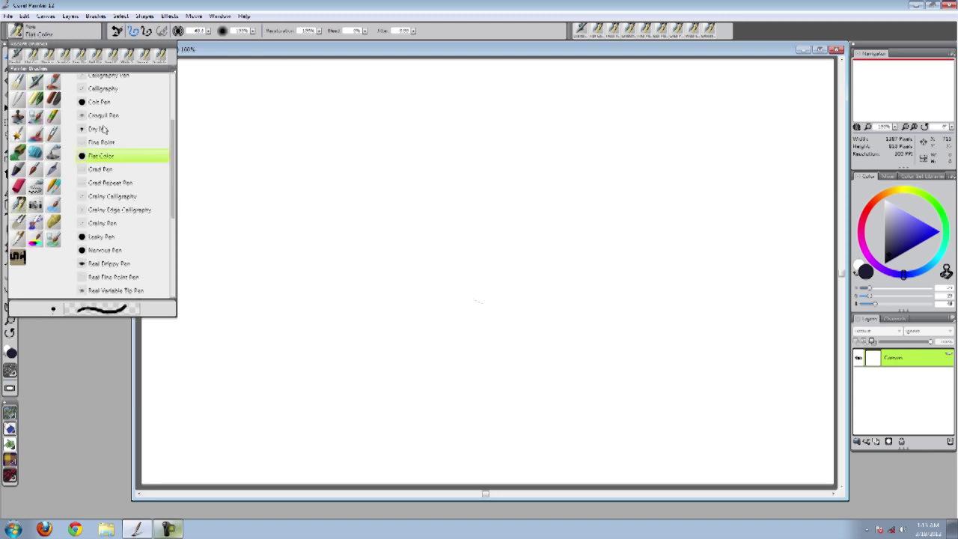
pyautogui.click(304, 53)
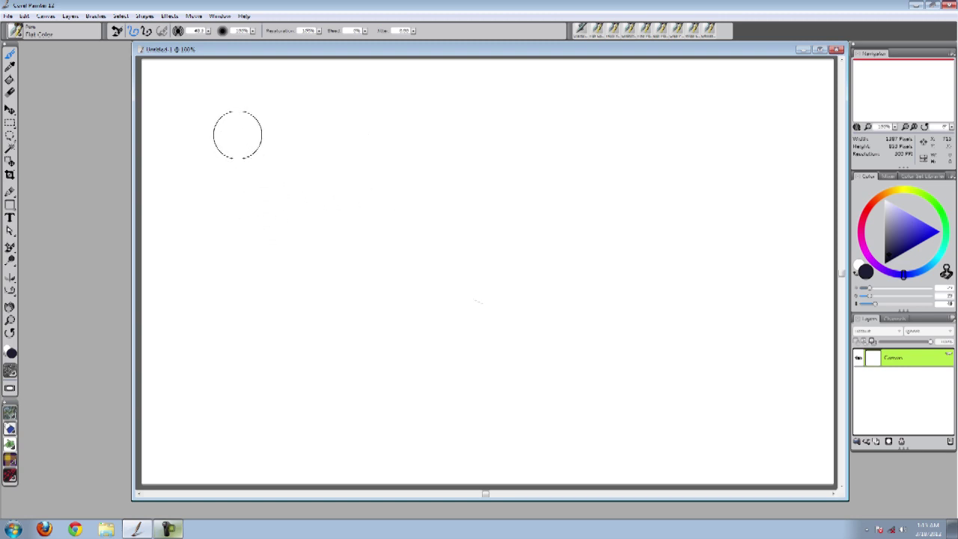
# Paint one long winding constant-width stroke across the canvas with the Flat Color pen and undo it
pyautogui.click(260, 155)
pyautogui.moveTo(258, 158)
pyautogui.mouseDown()
pyautogui.moveTo(337, 157)
pyautogui.moveTo(476, 210)
pyautogui.moveTo(251, 370)
pyautogui.moveTo(622, 318)
pyautogui.moveTo(677, 225)
pyautogui.moveTo(717, 277)
pyautogui.mouseUp()
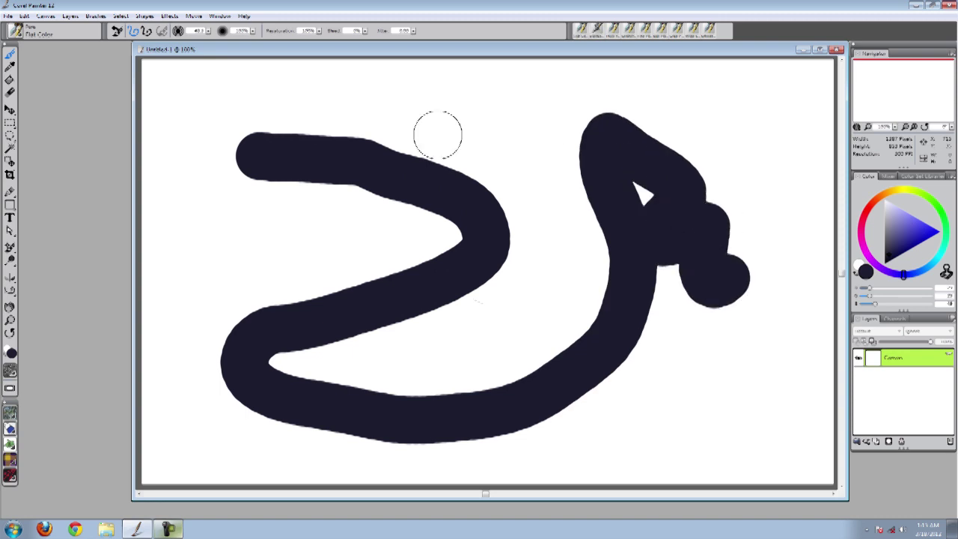
pyautogui.hotkey('ctrl', 'z')
# Try the Scratchboard Tool with one curved stroke that widens from thin to thick, and undo it
pyautogui.click(15, 32)
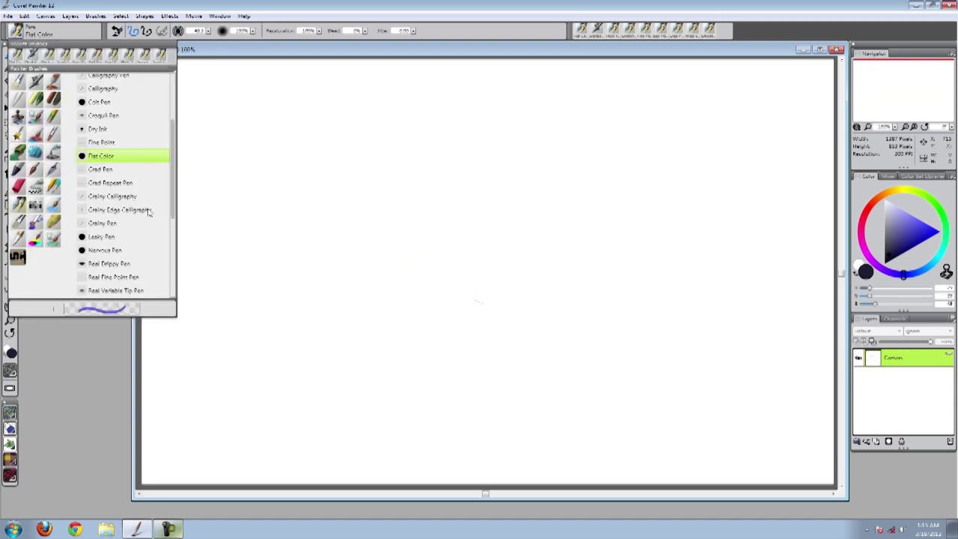
pyautogui.scroll(-5, 172, 202)
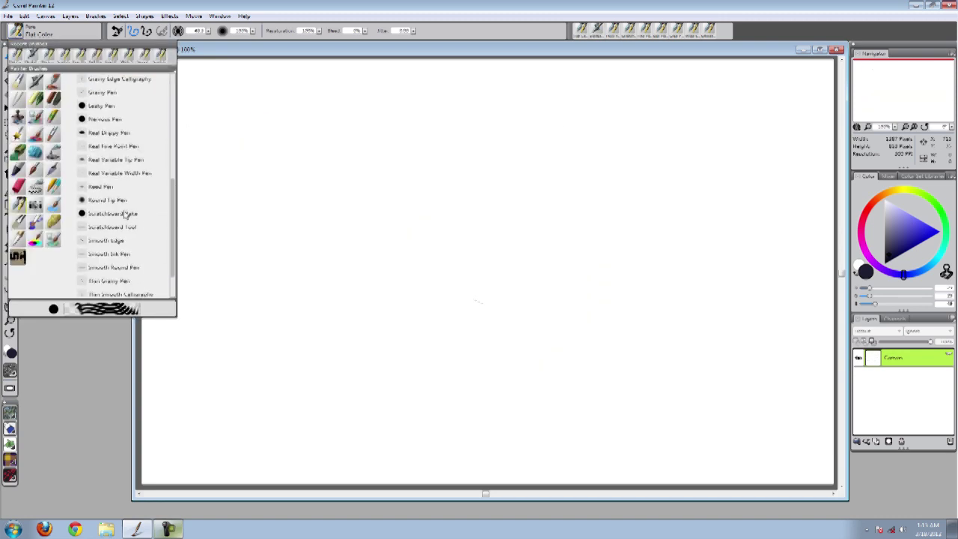
pyautogui.click(119, 229)
pyautogui.moveTo(225, 245)
pyautogui.mouseDown()
pyautogui.moveTo(541, 124)
pyautogui.moveTo(625, 133)
pyautogui.moveTo(591, 188)
pyautogui.moveTo(414, 270)
pyautogui.moveTo(215, 390)
pyautogui.moveTo(188, 385)
pyautogui.mouseUp()
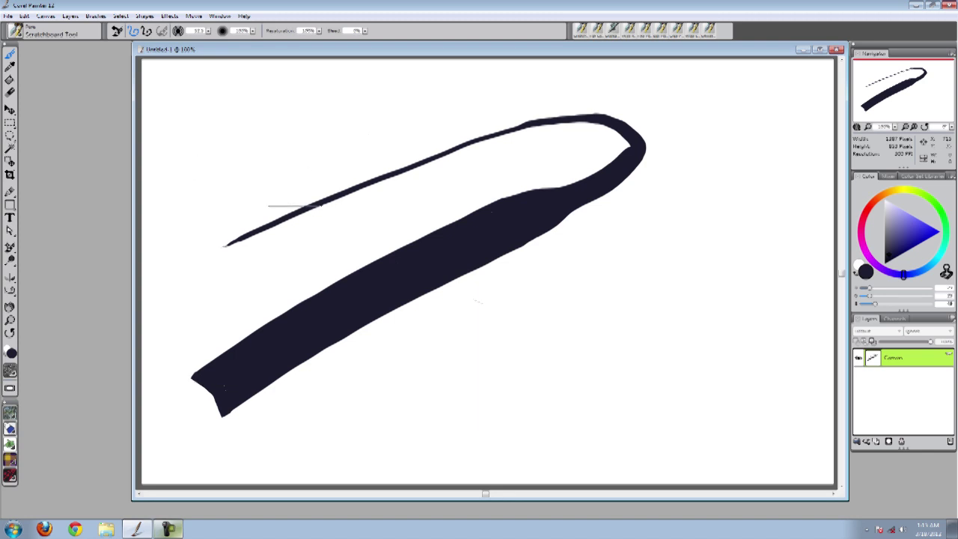
pyautogui.hotkey('ctrl', 'z')
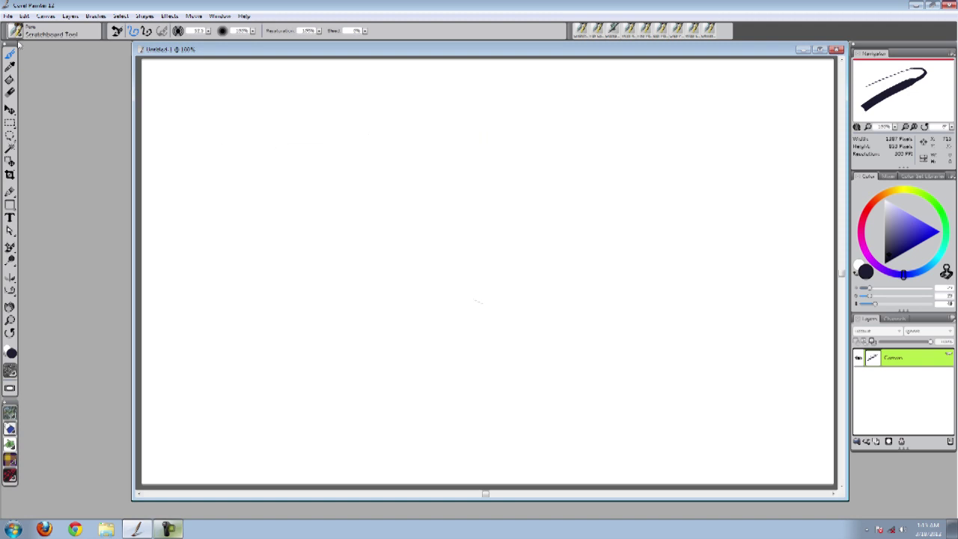
# Choose the Thick n Thin Pen variant from the Pens category
pyautogui.click(15, 31)
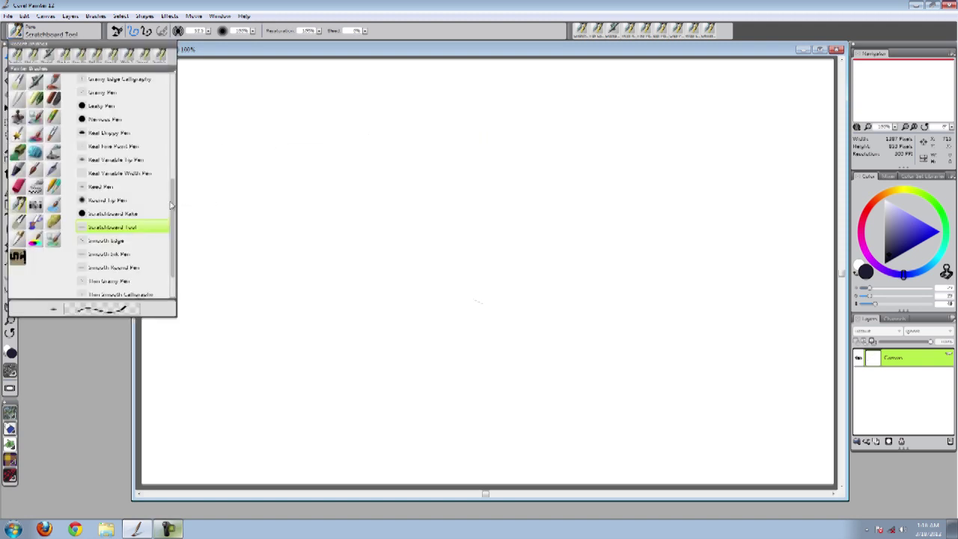
pyautogui.moveTo(170, 205); pyautogui.dragTo(172, 228)
pyautogui.click(110, 291)
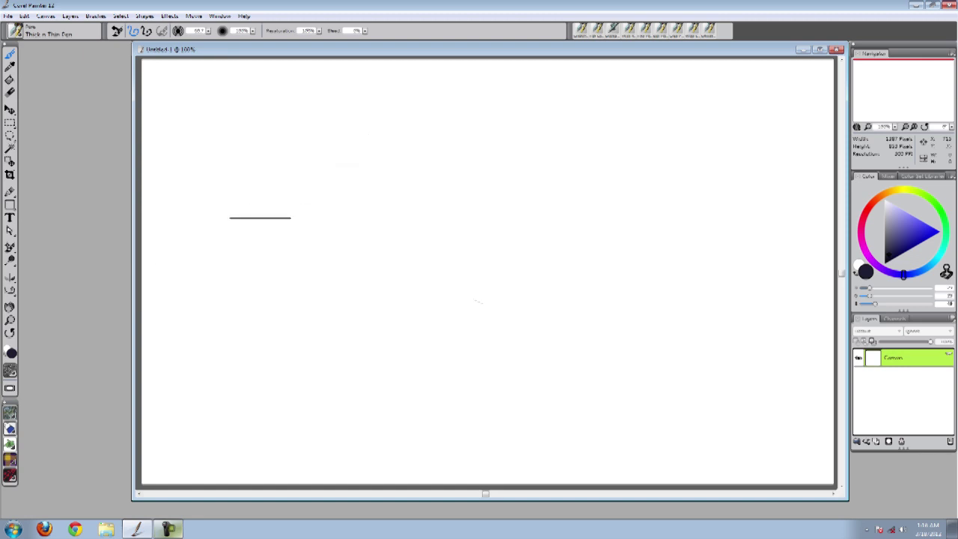
# Paint a faint thin diagonal stroke, a thick opaque one below it, and overlapping blobs with the Thick n Thin Pen
pyautogui.moveTo(260, 228); pyautogui.dragTo(483, 134)
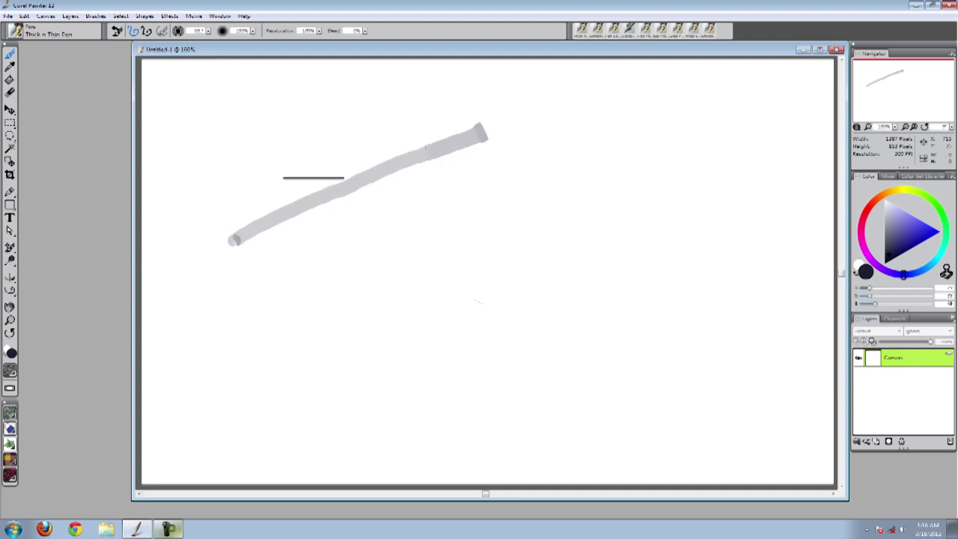
pyautogui.moveTo(526, 187)
pyautogui.mouseDown()
pyautogui.moveTo(256, 348)
pyautogui.moveTo(232, 340)
pyautogui.mouseUp()
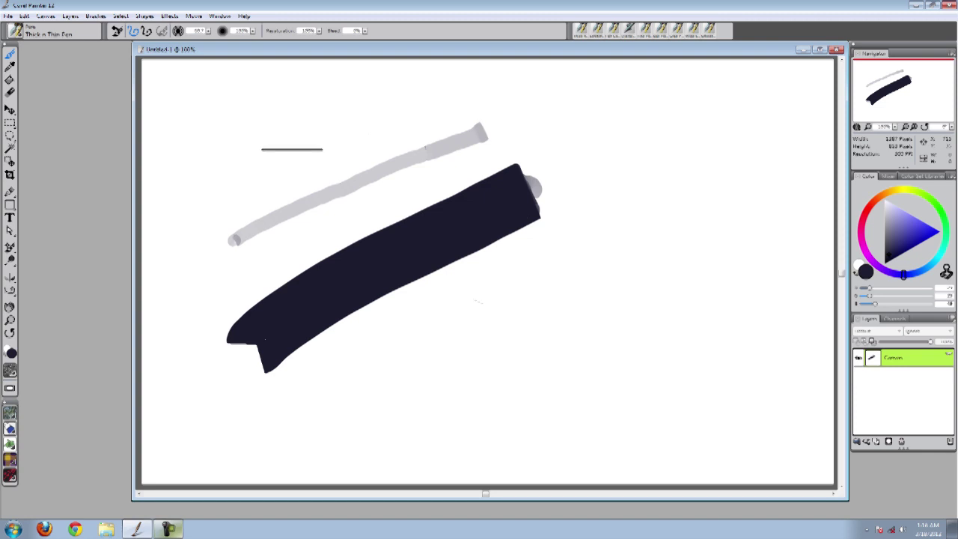
pyautogui.click(295, 143)
pyautogui.moveTo(370, 182)
pyautogui.mouseDown()
pyautogui.moveTo(425, 198)
pyautogui.moveTo(530, 196)
pyautogui.moveTo(615, 223)
pyautogui.moveTo(559, 196)
pyautogui.moveTo(484, 189)
pyautogui.moveTo(406, 198)
pyautogui.moveTo(328, 177)
pyautogui.mouseUp()
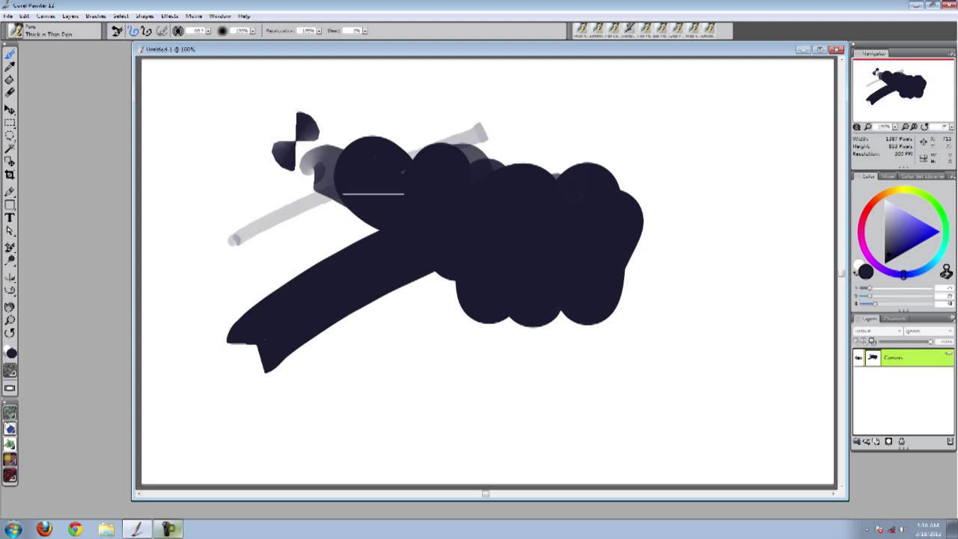
# Undo the thin, thick and overlapping pen strokes to return to a blank canvas
pyautogui.hotkey('ctrl', 'z')
pyautogui.hotkey('ctrl', 'z')
pyautogui.hotkey('ctrl', 'z')
pyautogui.hotkey('ctrl', 'z')
pyautogui.hotkey('ctrl', 'z')
pyautogui.hotkey('ctrl', 'z')
pyautogui.hotkey('ctrl', 'z')
pyautogui.hotkey('ctrl', 'z')
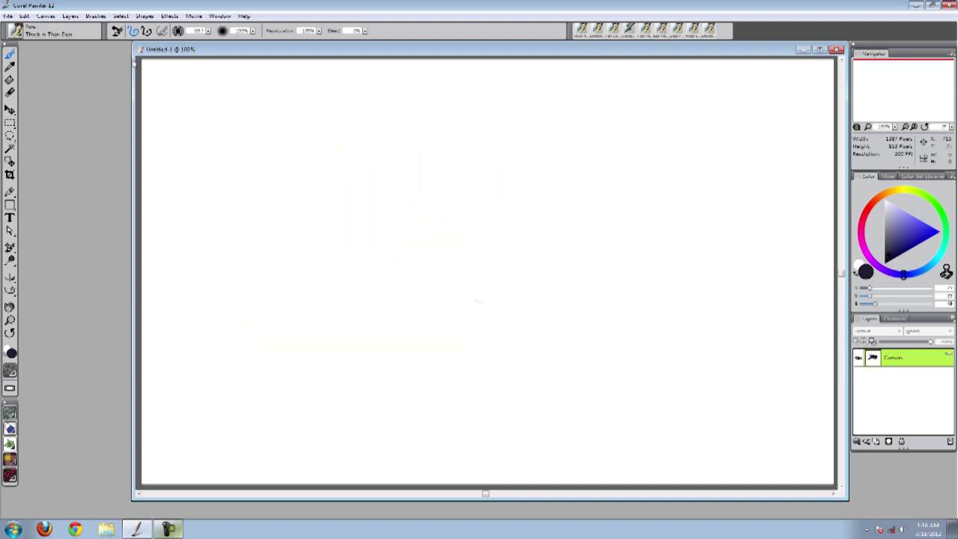
# Choose the Scratchboard Tool variant from the Pens category
pyautogui.click(15, 33)
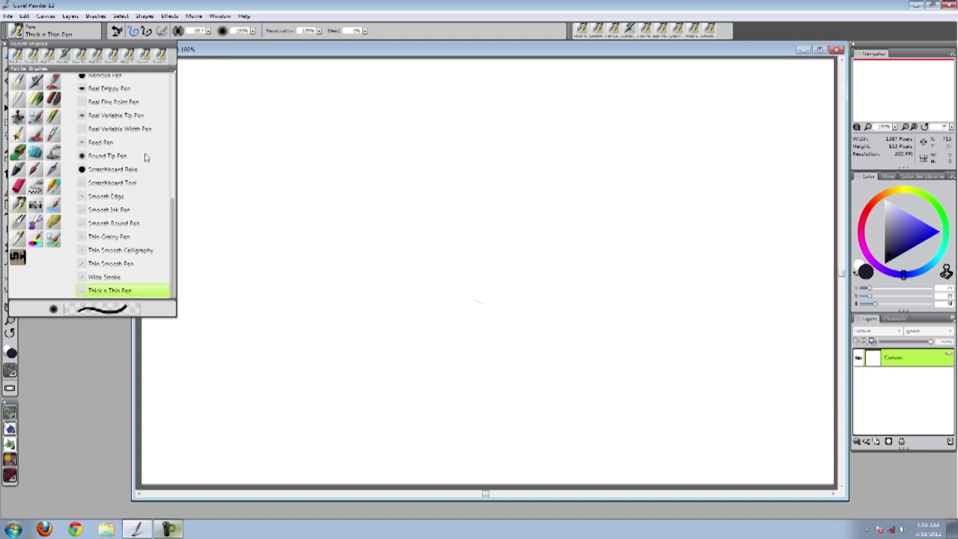
pyautogui.moveTo(175, 238); pyautogui.dragTo(176, 237)
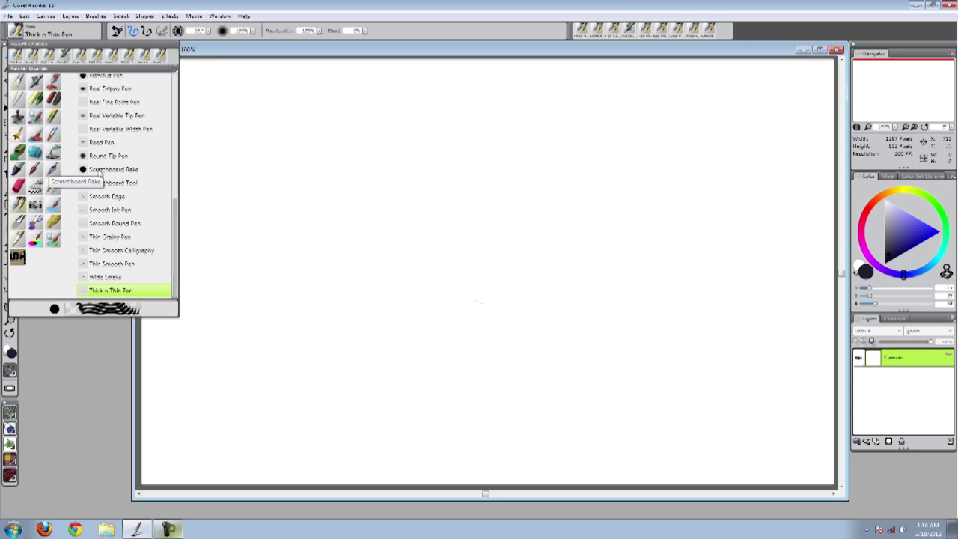
pyautogui.click(112, 183)
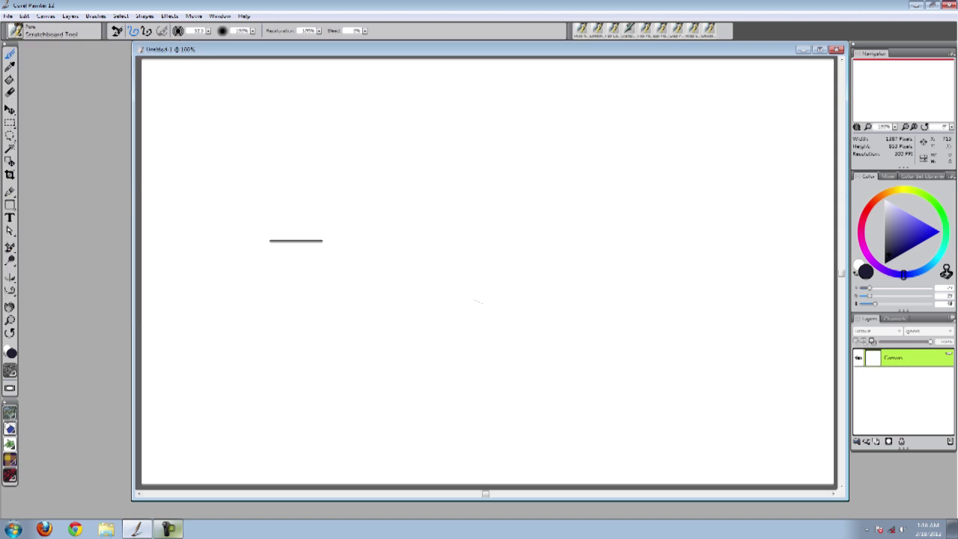
# Paint curved Scratchboard Tool strokes that swell from thin to thick, plus several thinner tapering arcs around them
pyautogui.click(299, 232)
pyautogui.moveTo(230, 268)
pyautogui.mouseDown()
pyautogui.moveTo(411, 183)
pyautogui.moveTo(482, 217)
pyautogui.mouseUp()
pyautogui.moveTo(424, 245); pyautogui.dragTo(592, 250)
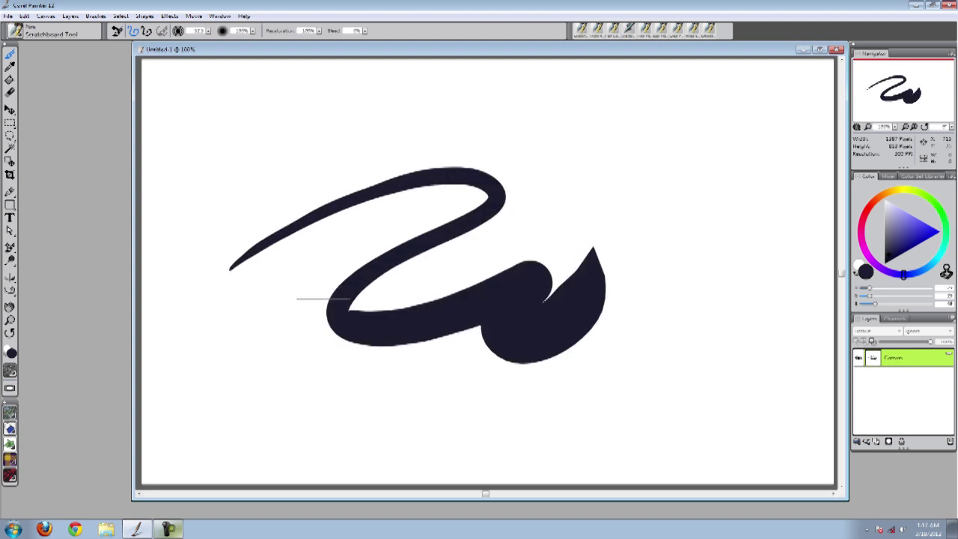
pyautogui.moveTo(591, 157)
pyautogui.mouseDown()
pyautogui.moveTo(663, 267)
pyautogui.moveTo(604, 305)
pyautogui.mouseUp()
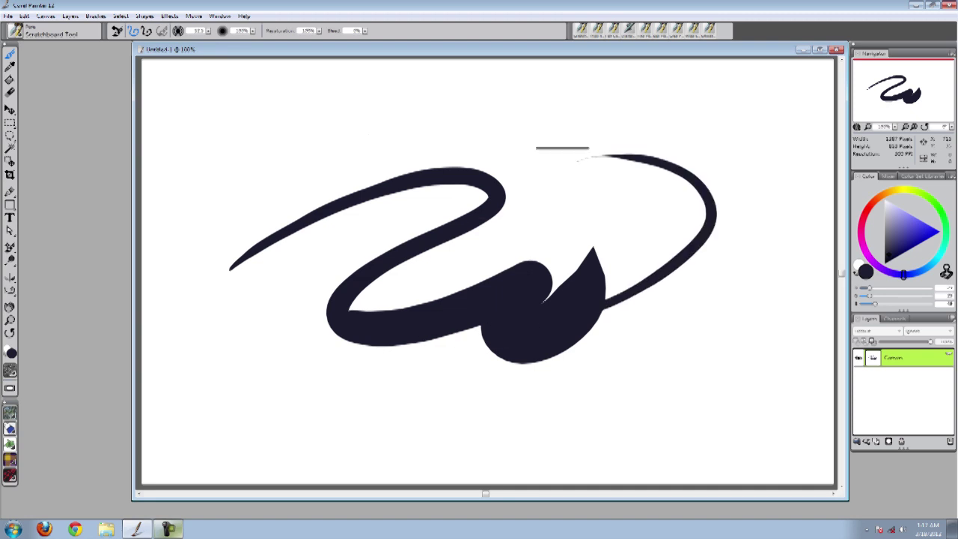
pyautogui.moveTo(611, 111); pyautogui.dragTo(326, 243)
pyautogui.moveTo(389, 196); pyautogui.dragTo(284, 434)
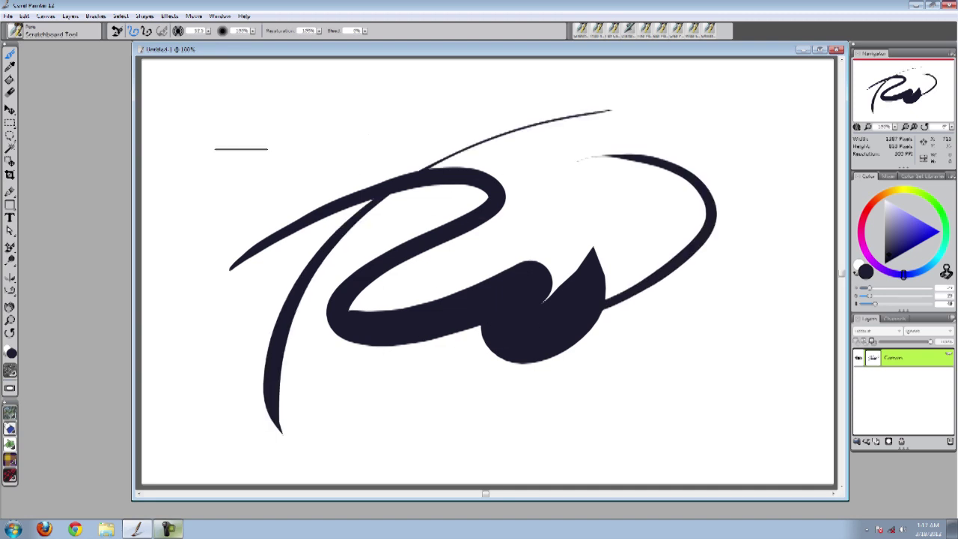
# Undo the curved Scratchboard Tool strokes to return to a blank canvas
pyautogui.hotkey('ctrl', 'z')
pyautogui.hotkey('ctrl', 'z')
pyautogui.hotkey('ctrl', 'z')
pyautogui.hotkey('ctrl', 'z')
pyautogui.hotkey('ctrl', 'z')
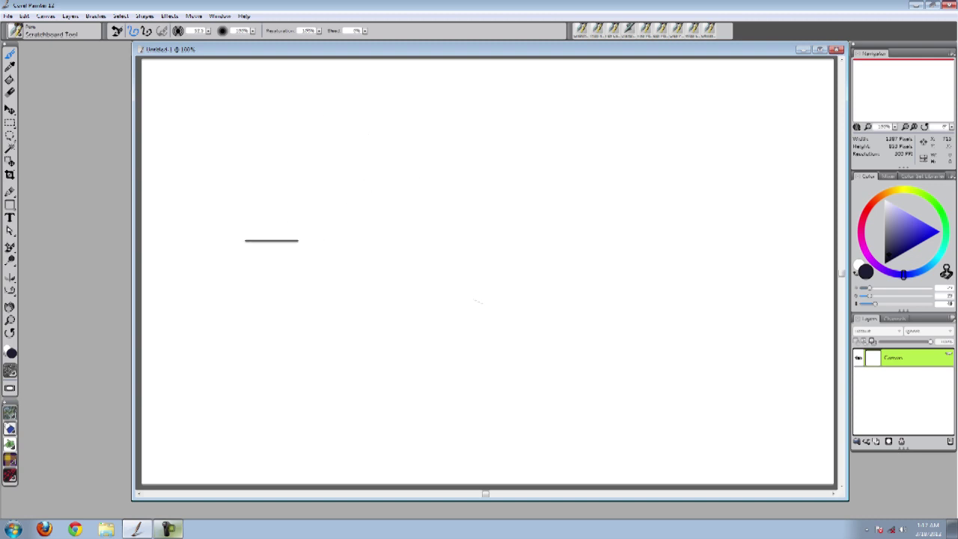
# Replace a broad diagonal Scratchboard Tool band with thick looping strokes across the canvas and small jagged marks near the lower edge
pyautogui.moveTo(250, 243)
pyautogui.mouseDown()
pyautogui.moveTo(463, 162)
pyautogui.moveTo(485, 169)
pyautogui.mouseUp()
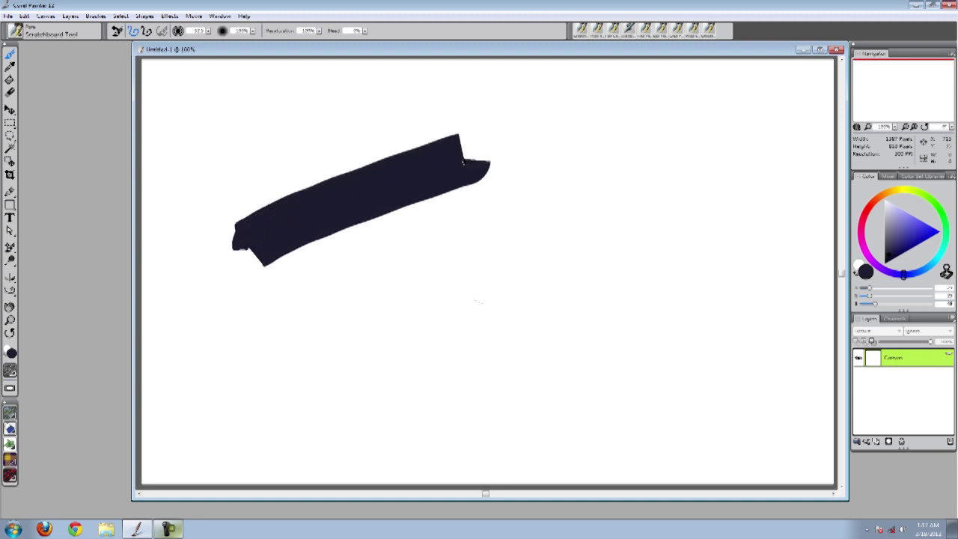
pyautogui.hotkey('ctrl', 'z')
pyautogui.moveTo(234, 263)
pyautogui.mouseDown()
pyautogui.moveTo(537, 143)
pyautogui.moveTo(530, 304)
pyautogui.moveTo(486, 342)
pyautogui.moveTo(395, 383)
pyautogui.moveTo(367, 407)
pyautogui.moveTo(379, 436)
pyautogui.moveTo(432, 447)
pyautogui.moveTo(495, 440)
pyautogui.moveTo(590, 398)
pyautogui.moveTo(626, 351)
pyautogui.moveTo(634, 312)
pyautogui.moveTo(617, 259)
pyautogui.moveTo(632, 219)
pyautogui.moveTo(659, 208)
pyautogui.moveTo(706, 217)
pyautogui.moveTo(721, 260)
pyautogui.moveTo(718, 362)
pyautogui.moveTo(644, 425)
pyautogui.moveTo(592, 449)
pyautogui.moveTo(549, 442)
pyautogui.moveTo(430, 368)
pyautogui.moveTo(354, 350)
pyautogui.moveTo(256, 346)
pyautogui.moveTo(210, 321)
pyautogui.moveTo(188, 264)
pyautogui.moveTo(207, 204)
pyautogui.moveTo(237, 170)
pyautogui.moveTo(303, 142)
pyautogui.moveTo(422, 113)
pyautogui.moveTo(577, 100)
pyautogui.moveTo(686, 129)
pyautogui.moveTo(554, 219)
pyautogui.moveTo(373, 281)
pyautogui.moveTo(448, 274)
pyautogui.moveTo(414, 284)
pyautogui.moveTo(436, 301)
pyautogui.moveTo(368, 311)
pyautogui.moveTo(297, 360)
pyautogui.moveTo(211, 385)
pyautogui.moveTo(214, 449)
pyautogui.moveTo(348, 438)
pyautogui.moveTo(308, 468)
pyautogui.mouseUp()
pyautogui.click(375, 283)
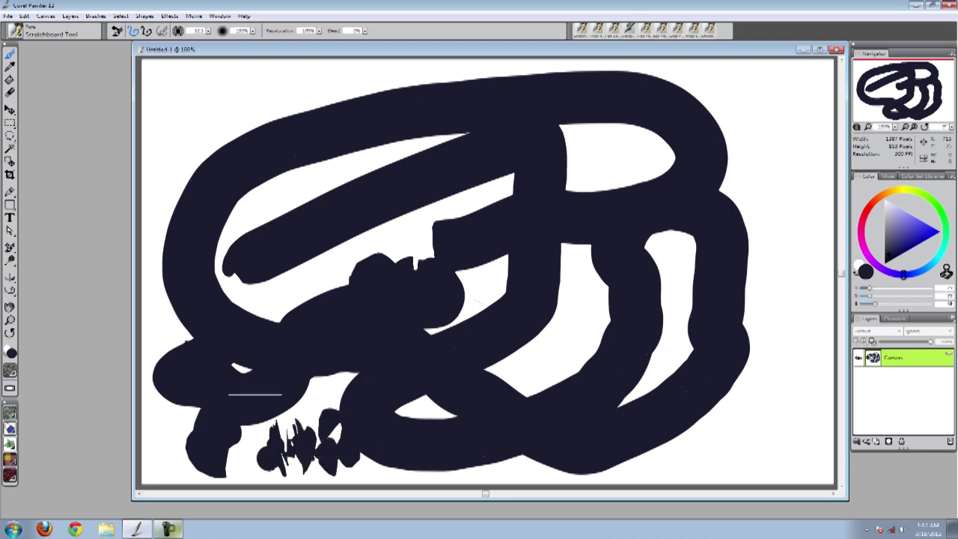
# Undo the thick looping strokes and the jagged marks until the canvas is empty
pyautogui.hotkey('ctrl', 'z')
pyautogui.hotkey('ctrl', 'z')
pyautogui.hotkey('ctrl', 'z')
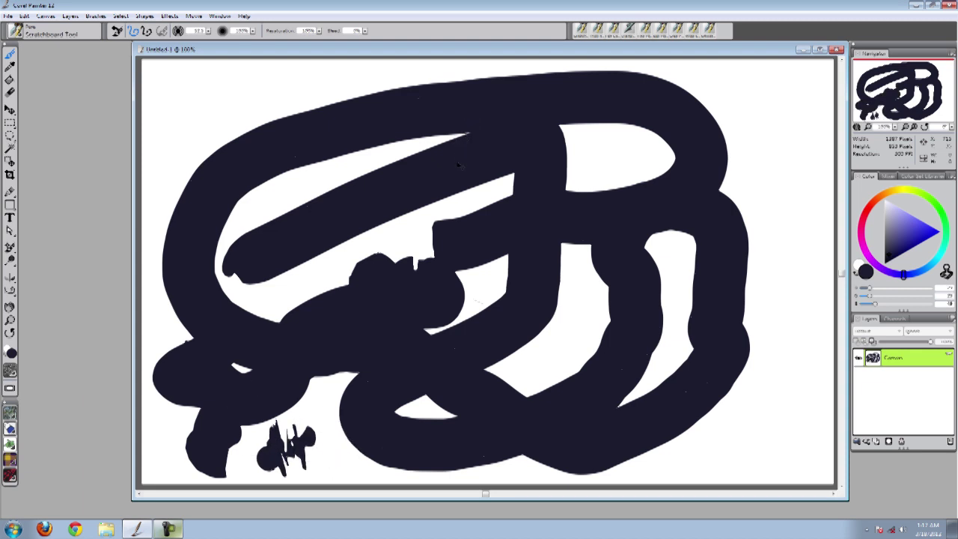
pyautogui.hotkey('ctrl', 'z')
pyautogui.hotkey('ctrl', 'z')
pyautogui.hotkey('ctrl', 'z')
pyautogui.hotkey('ctrl', 'z')
pyautogui.hotkey('ctrl', 'z')
pyautogui.hotkey('ctrl', 'z')
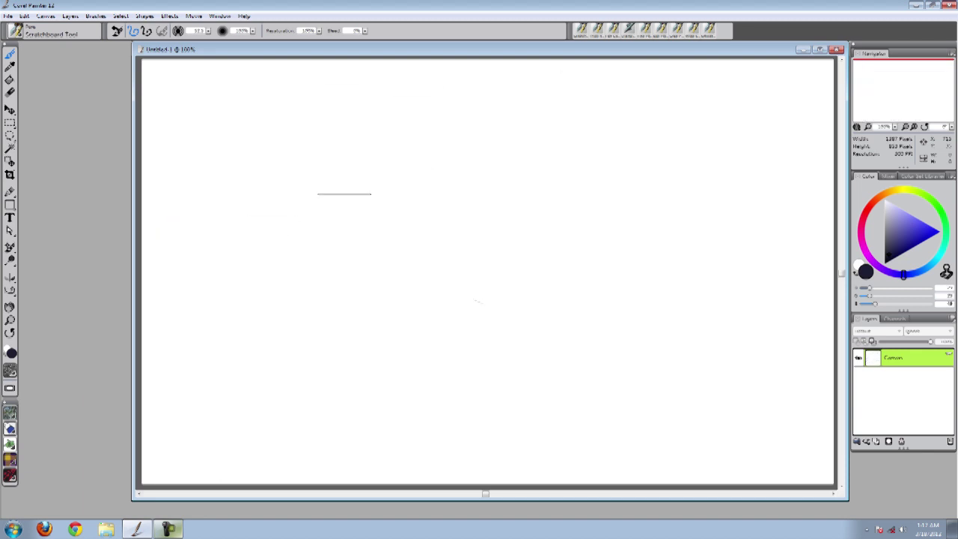
# Paint short angular marks and a cluster of overlapping blobs in the upper middle of the canvas with the Scratchboard Tool
pyautogui.click(414, 200)
pyautogui.moveTo(468, 196); pyautogui.dragTo(462, 223)
pyautogui.moveTo(530, 249)
pyautogui.mouseDown()
pyautogui.moveTo(593, 221)
pyautogui.moveTo(602, 253)
pyautogui.moveTo(551, 240)
pyautogui.moveTo(546, 278)
pyautogui.mouseUp()
pyautogui.moveTo(572, 174)
pyautogui.mouseDown()
pyautogui.moveTo(584, 191)
pyautogui.moveTo(543, 193)
pyautogui.moveTo(528, 180)
pyautogui.mouseUp()
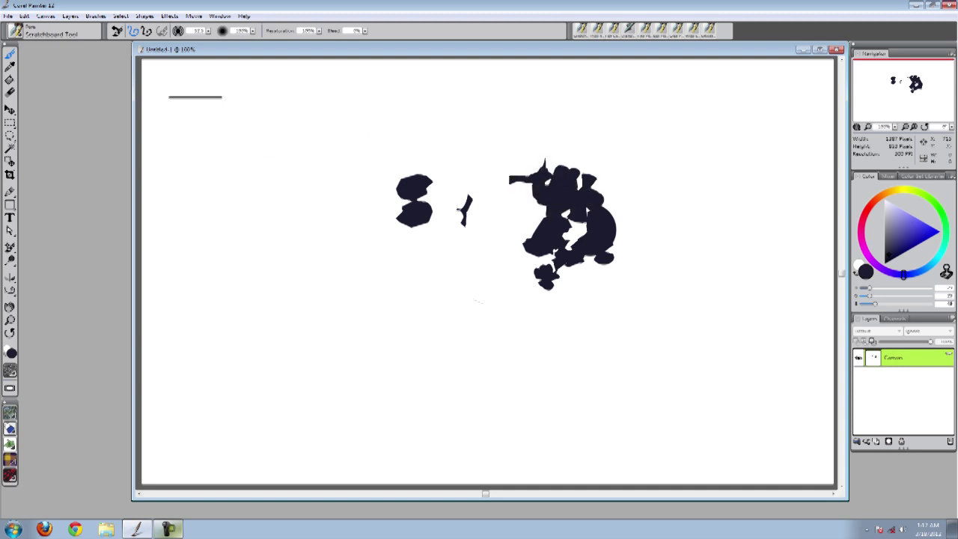
# Choose the Calligraphy variant from the Pens category
pyautogui.click(31, 36)
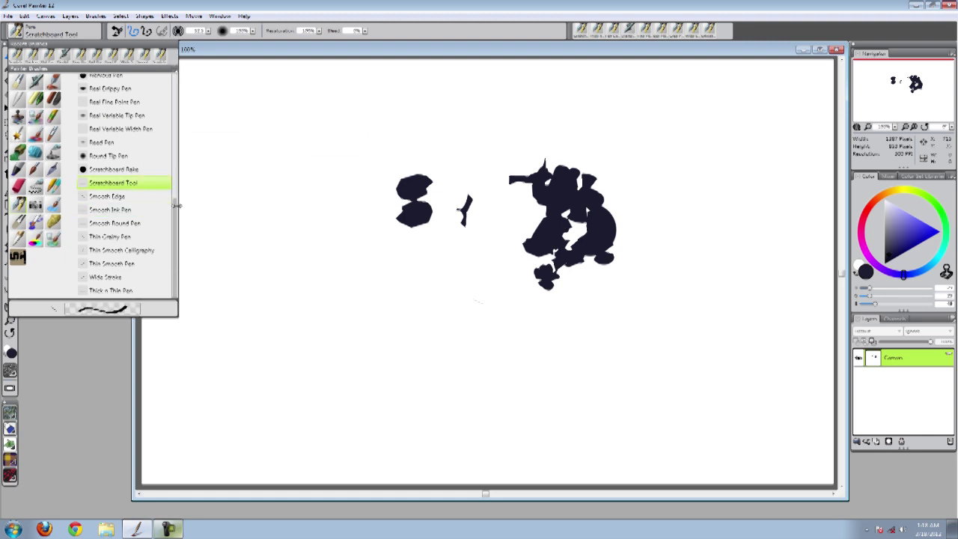
pyautogui.scroll(4, 177, 215)
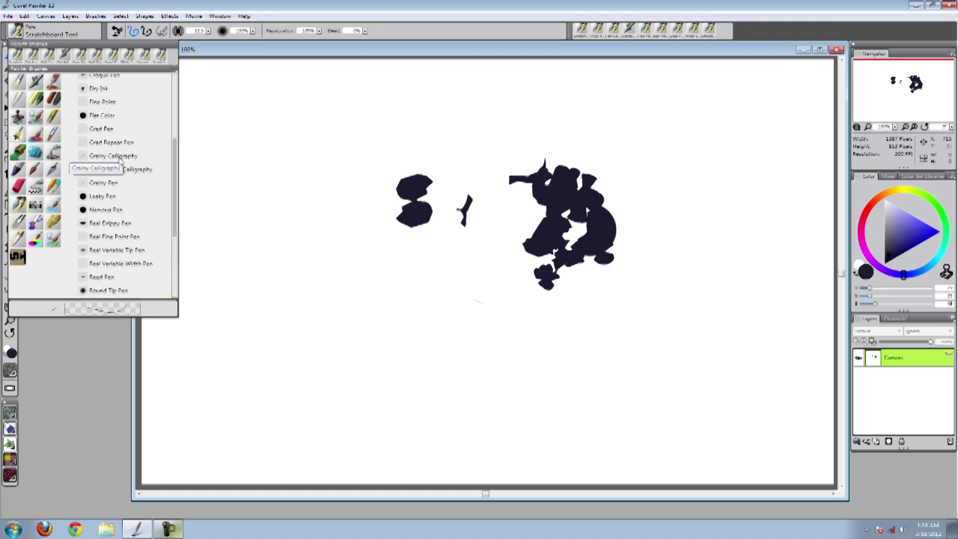
pyautogui.moveTo(178, 142); pyautogui.dragTo(175, 103)
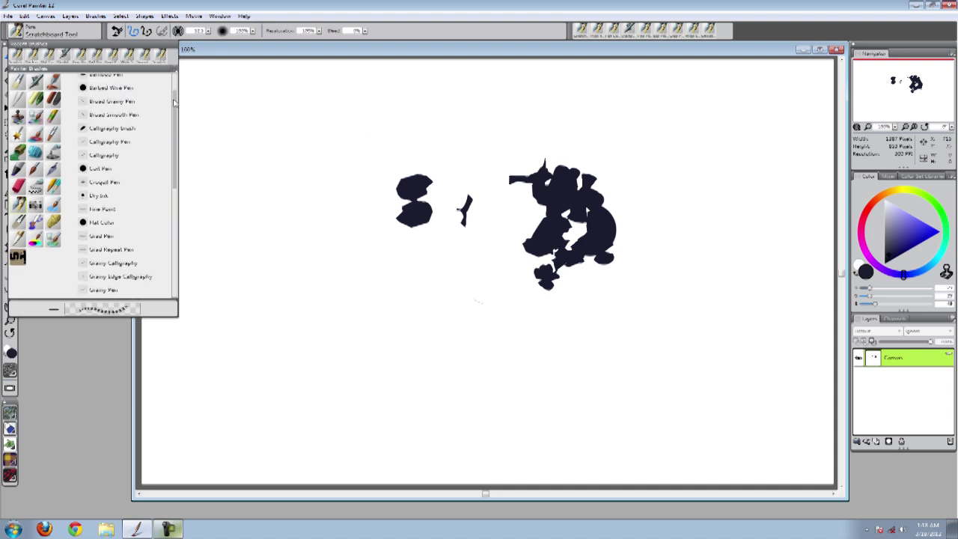
pyautogui.click(110, 142)
# Paint thin diagonal strokes, broad near-vertical bars and connected curves with the Calligraphy pen to compare its thin and wide directions
pyautogui.moveTo(324, 154); pyautogui.dragTo(234, 248)
pyautogui.moveTo(321, 232); pyautogui.dragTo(309, 368)
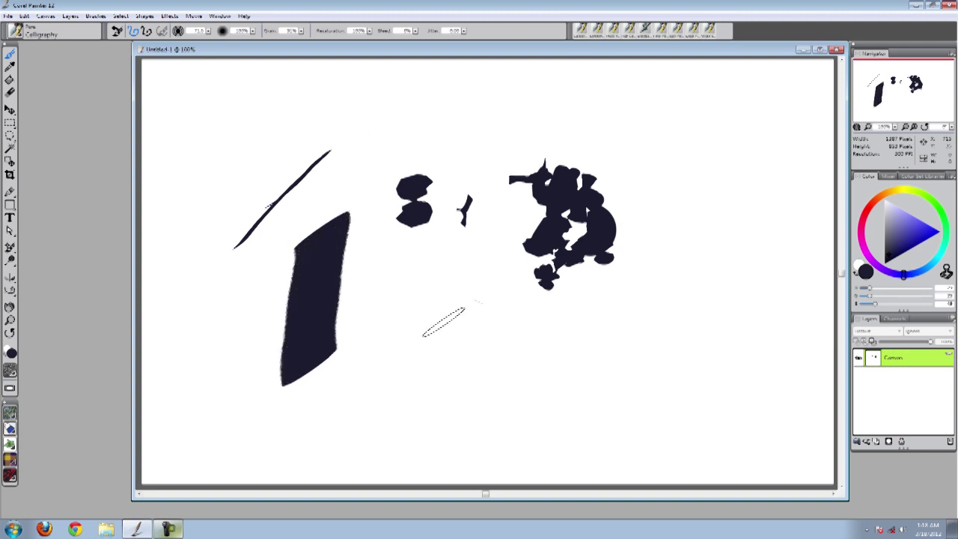
pyautogui.moveTo(430, 265); pyautogui.dragTo(425, 391)
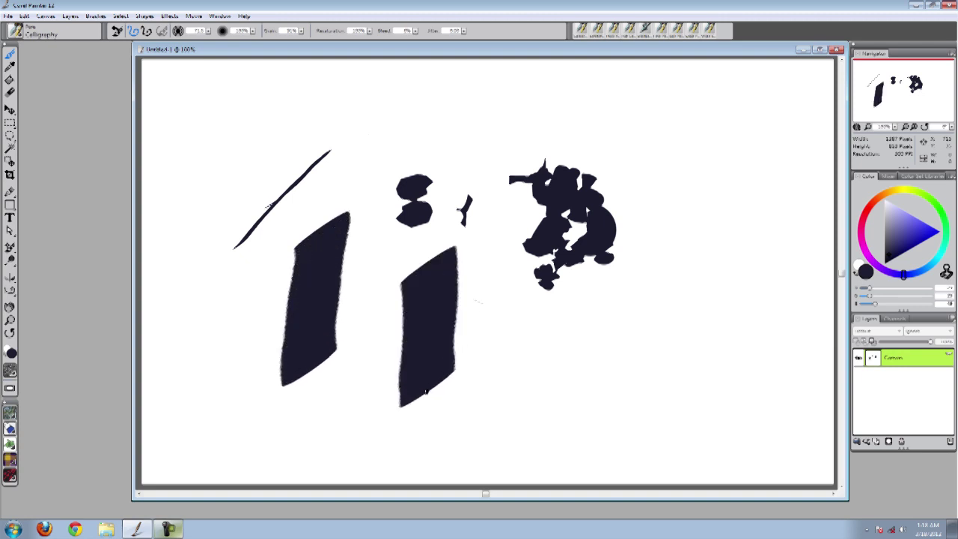
pyautogui.moveTo(453, 355)
pyautogui.mouseDown()
pyautogui.moveTo(591, 268)
pyautogui.moveTo(759, 194)
pyautogui.mouseUp()
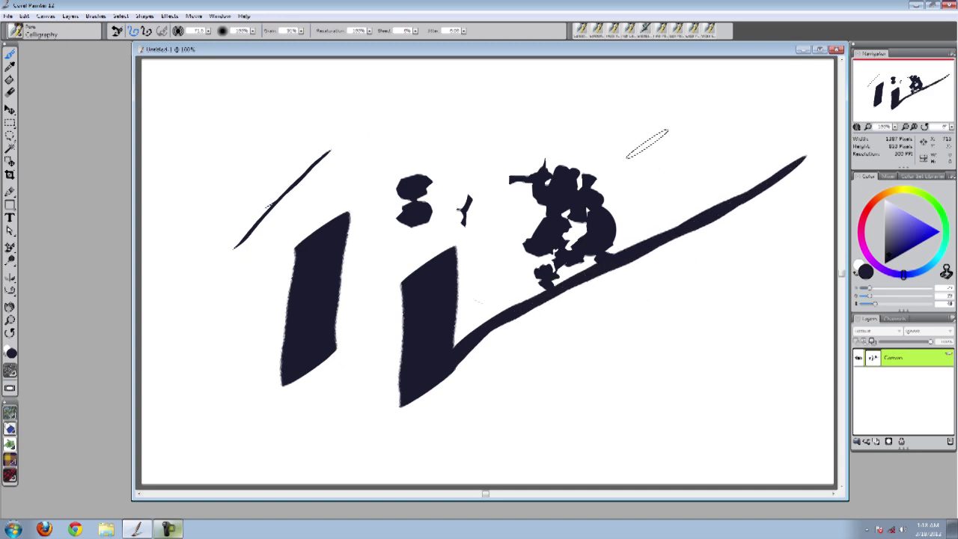
pyautogui.moveTo(656, 105); pyautogui.dragTo(651, 288)
pyautogui.moveTo(696, 221); pyautogui.dragTo(775, 143)
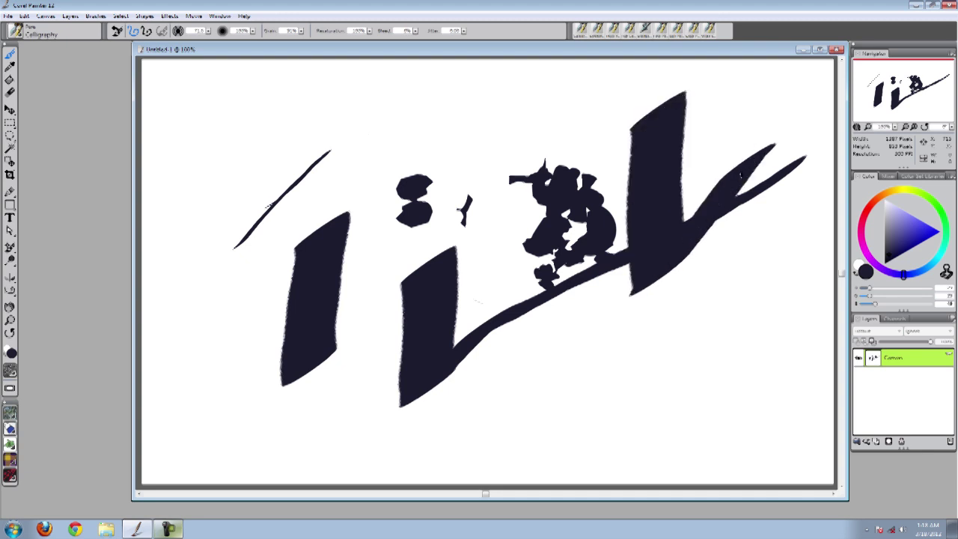
pyautogui.moveTo(640, 284); pyautogui.dragTo(479, 414)
pyautogui.moveTo(700, 295)
pyautogui.mouseDown()
pyautogui.moveTo(621, 383)
pyautogui.moveTo(779, 314)
pyautogui.moveTo(795, 243)
pyautogui.moveTo(524, 483)
pyautogui.moveTo(441, 440)
pyautogui.mouseUp()
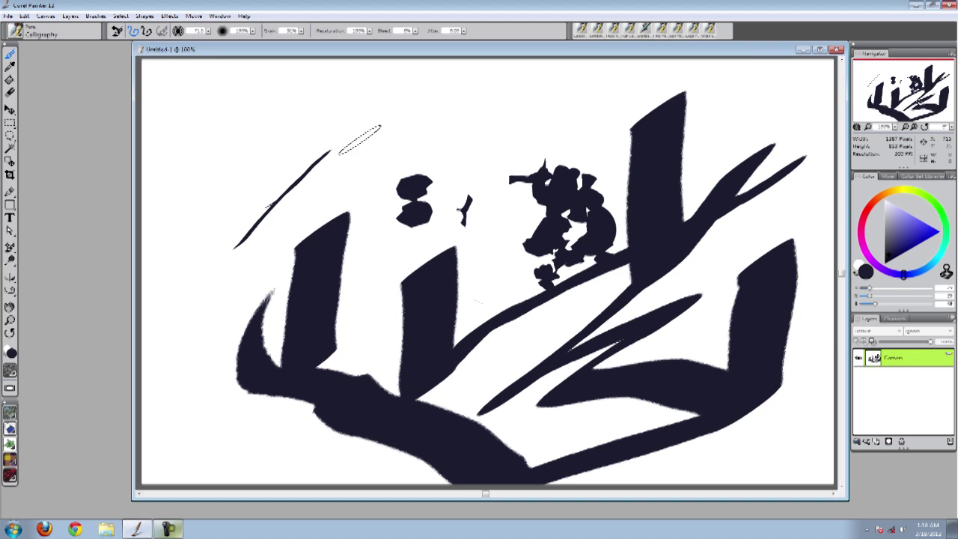
# Undo all the Calligraphy pen strokes
pyautogui.hotkey('ctrl', 'z')
pyautogui.hotkey('ctrl', 'z')
pyautogui.hotkey('ctrl', 'z')
pyautogui.hotkey('ctrl', 'z')
pyautogui.hotkey('ctrl', 'z')
pyautogui.hotkey('ctrl', 'z')
pyautogui.hotkey('ctrl', 'z')
pyautogui.hotkey('ctrl', 'z')
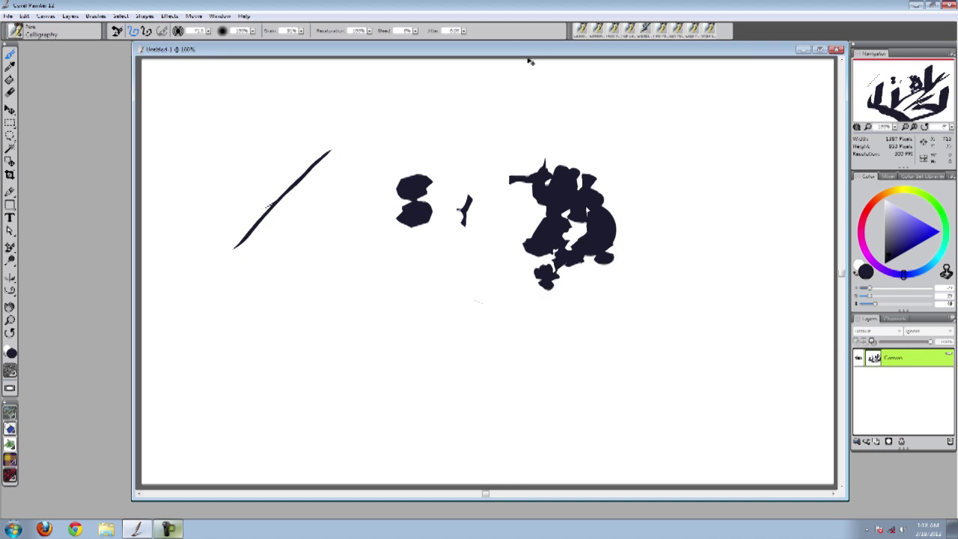
pyautogui.hotkey('ctrl', 'z')
# Undo as many of the Scratchboard Tool blobs as possible
pyautogui.hotkey('ctrl', 'z')
pyautogui.hotkey('ctrl', 'z')
pyautogui.hotkey('ctrl', 'z')
pyautogui.hotkey('ctrl', 'z')
pyautogui.hotkey('ctrl', 'z')
pyautogui.hotkey('ctrl', 'z')
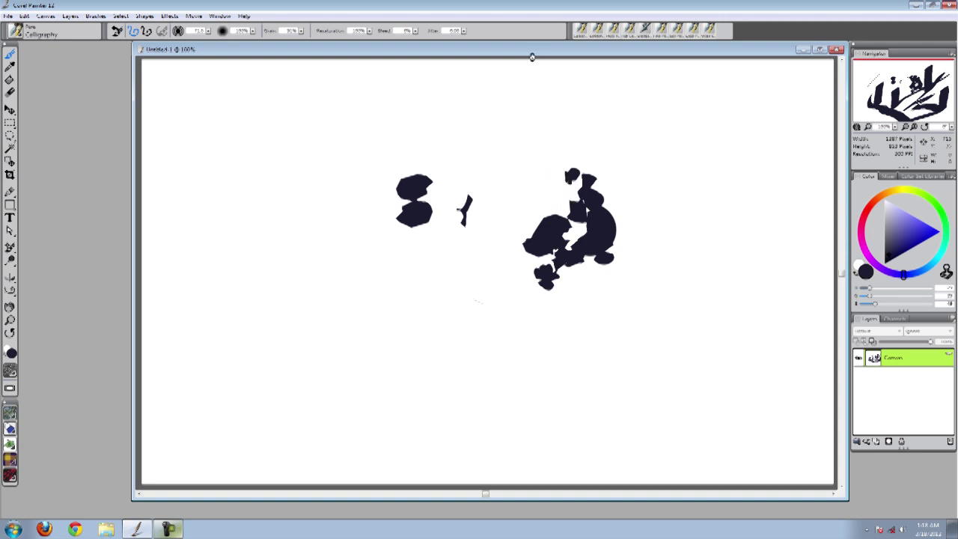
pyautogui.hotkey('ctrl', 'z')
pyautogui.hotkey('ctrl', 'z')
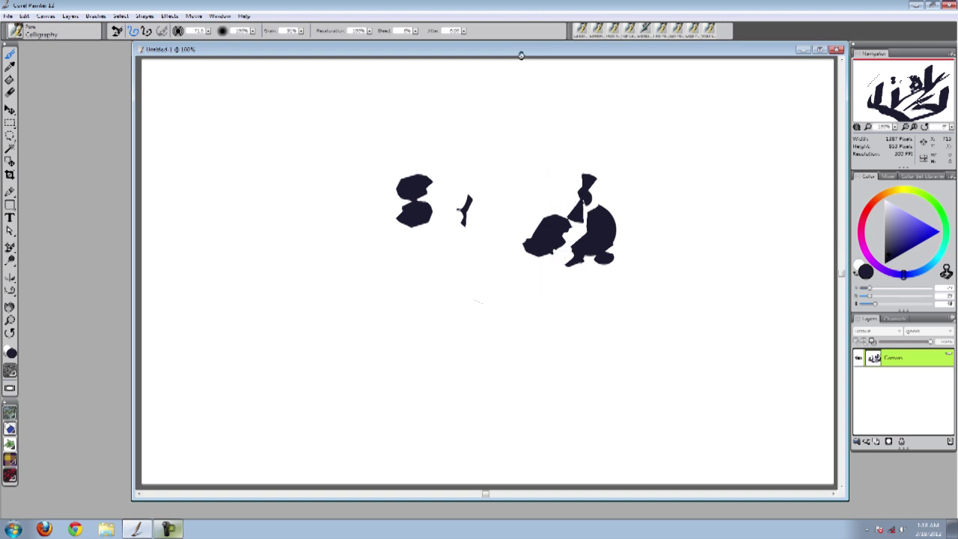
pyautogui.hotkey('ctrl', 'z')
pyautogui.hotkey('ctrl', 'z')
pyautogui.hotkey('ctrl', 'z')
pyautogui.hotkey('ctrl', 'z')
pyautogui.hotkey('ctrl', 'z')
pyautogui.hotkey('ctrl', 'z')
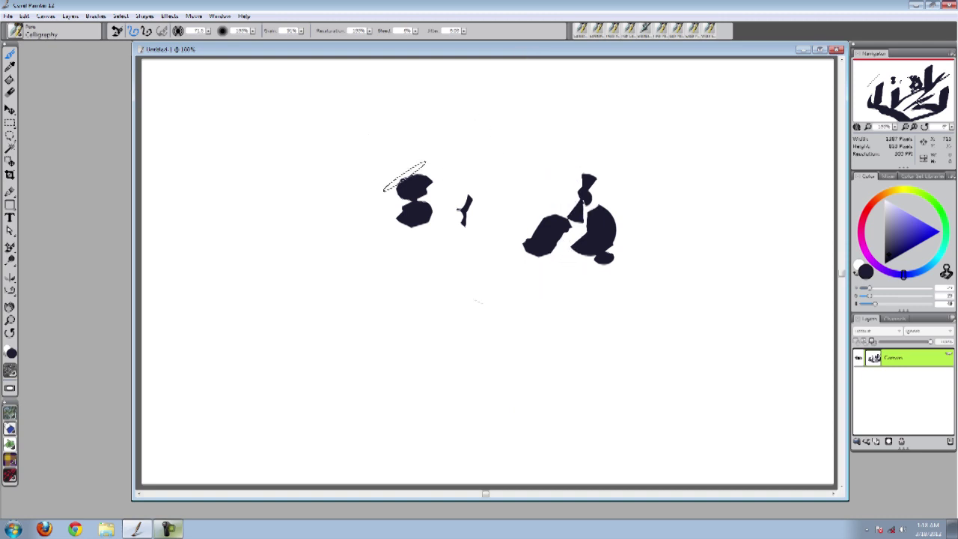
# Clear the leftover Scratchboard Tool blobs by painting over them in white with the Calligraphy pen
pyautogui.hotkey('ctrl', 'z')
pyautogui.hotkey('ctrl', 'z')
pyautogui.hotkey('ctrl', 'z')
pyautogui.hotkey('ctrl', 'z')
pyautogui.hotkey('ctrl', 'z')
pyautogui.hotkey('ctrl', 'z')
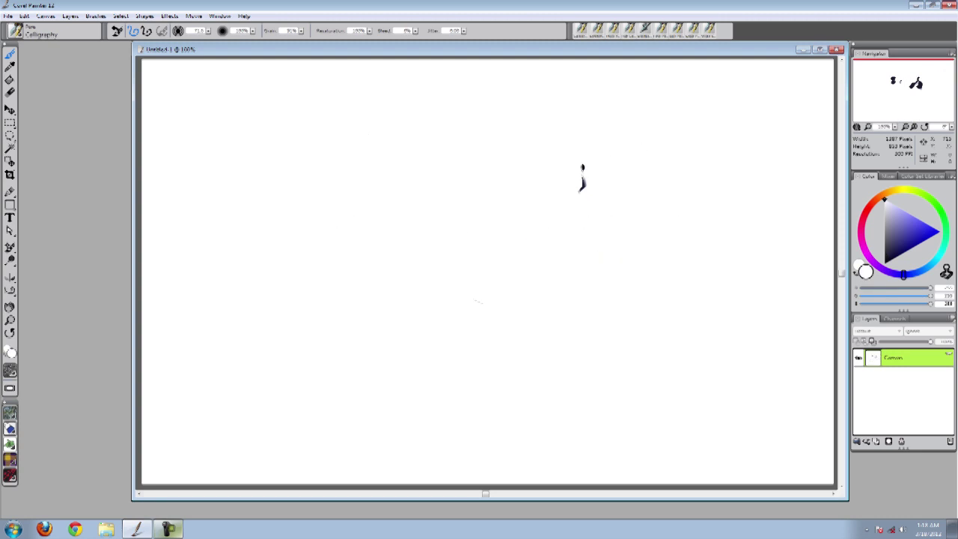
# Choose the Thick n Thin Pen variant and set the main color to a dark blue-gray
pyautogui.click(15, 33)
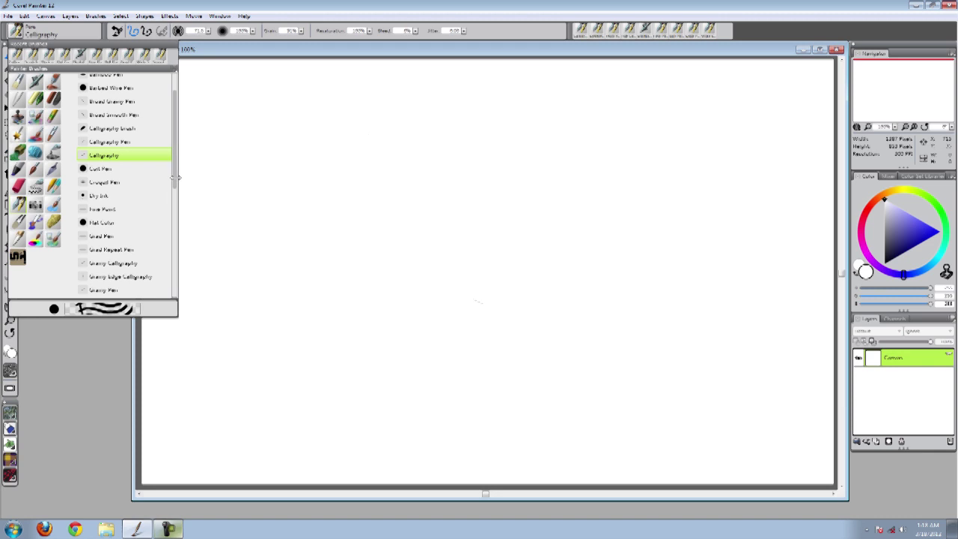
pyautogui.moveTo(173, 157); pyautogui.dragTo(159, 277)
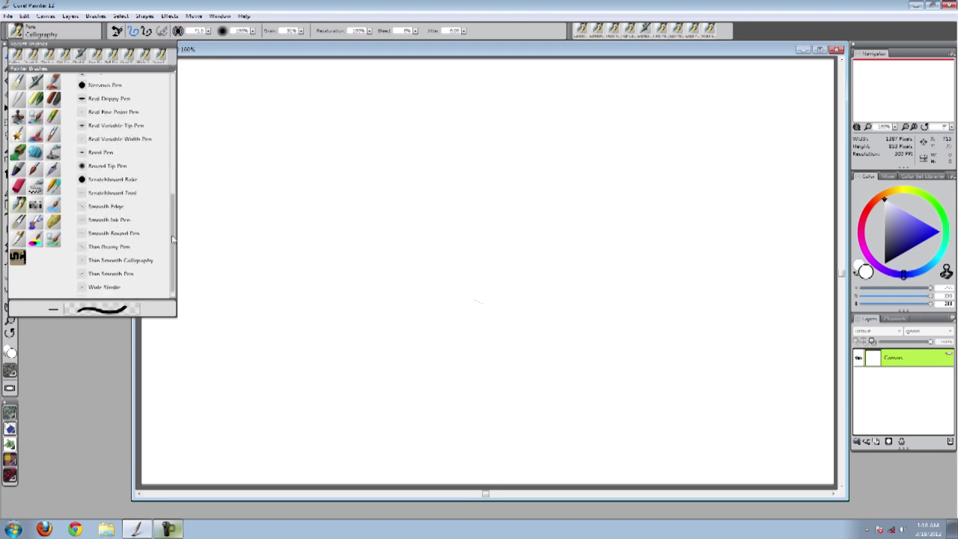
pyautogui.scroll(-1, 173, 237)
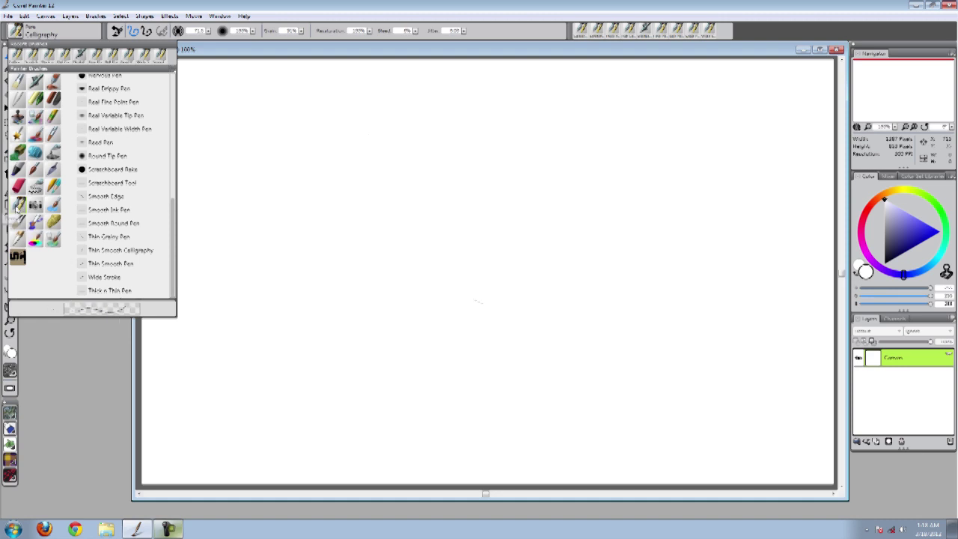
pyautogui.click(105, 291)
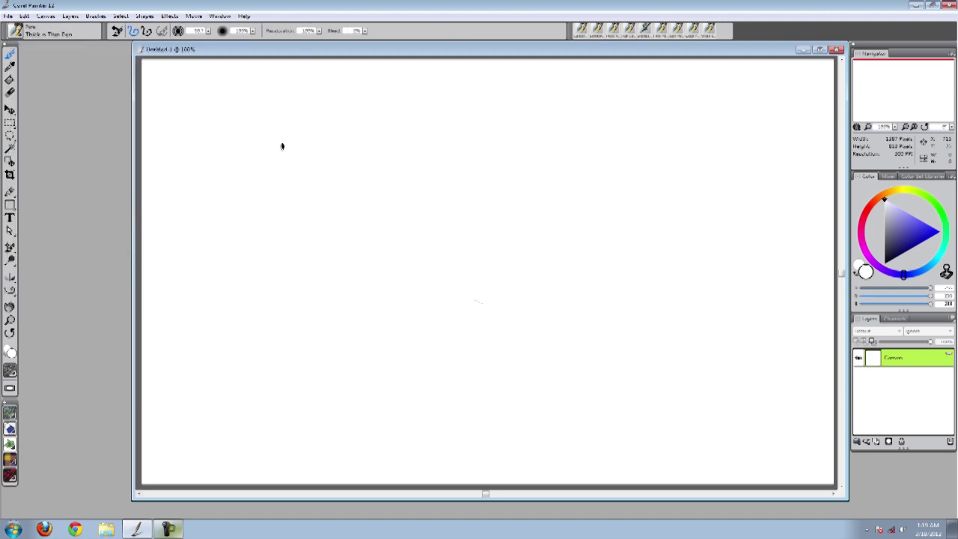
pyautogui.click(890, 246)
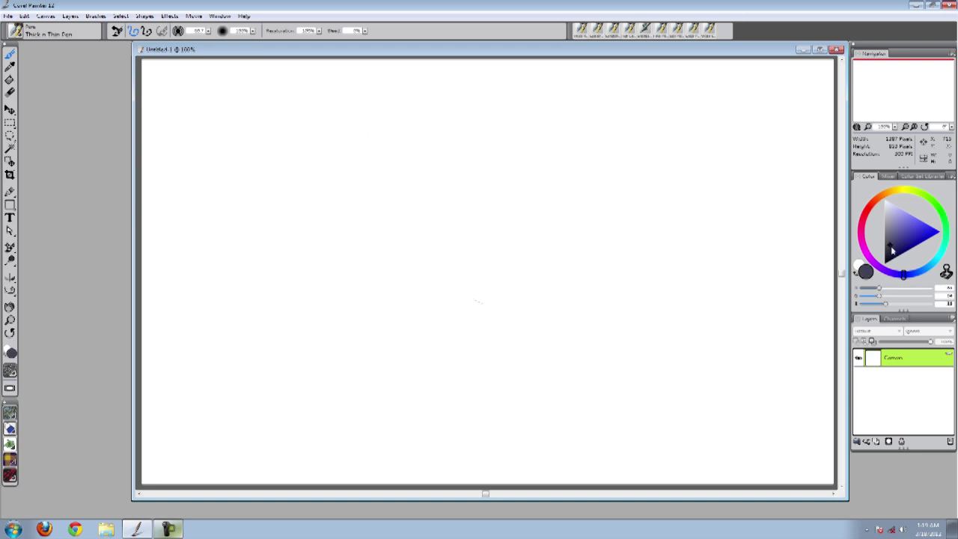
# Try the Thick n Thin Pen with faint looping strokes and heavy opaque zigzag strokes, and undo them
pyautogui.moveTo(268, 217)
pyautogui.mouseDown()
pyautogui.moveTo(319, 190)
pyautogui.moveTo(331, 280)
pyautogui.moveTo(509, 252)
pyautogui.moveTo(575, 339)
pyautogui.mouseUp()
pyautogui.moveTo(483, 363)
pyautogui.mouseDown()
pyautogui.moveTo(678, 315)
pyautogui.moveTo(257, 182)
pyautogui.moveTo(267, 302)
pyautogui.moveTo(560, 187)
pyautogui.moveTo(389, 351)
pyautogui.moveTo(360, 182)
pyautogui.moveTo(261, 214)
pyautogui.moveTo(219, 152)
pyautogui.moveTo(187, 144)
pyautogui.mouseUp()
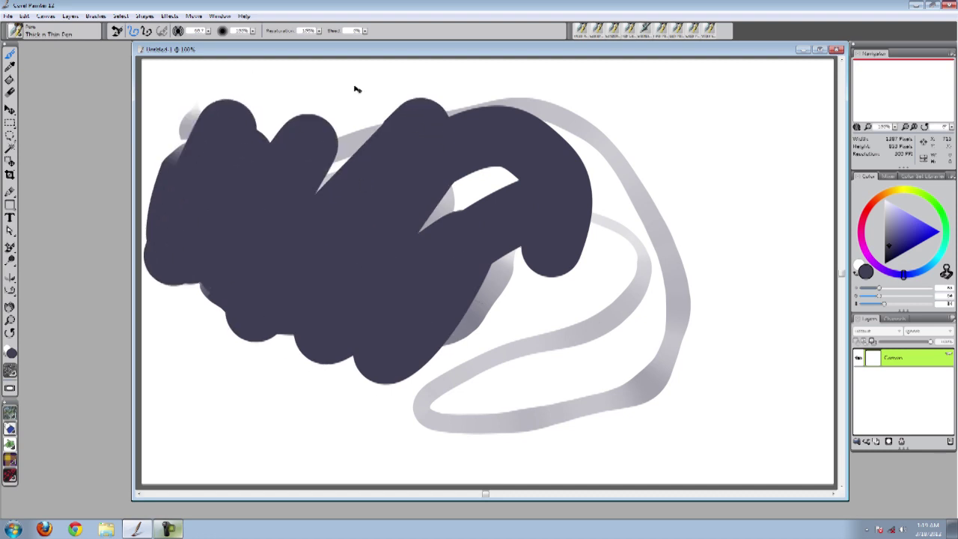
pyautogui.hotkey('ctrl', 'z')
pyautogui.hotkey('ctrl', 'z')
pyautogui.hotkey('ctrl', 'z')
# Paint a patch of overlapping translucent dark blue-gray strokes in the canvas's upper-left area with the Thick n Thin Pen
pyautogui.moveTo(300, 174)
pyautogui.mouseDown()
pyautogui.moveTo(424, 175)
pyautogui.moveTo(341, 191)
pyautogui.moveTo(299, 179)
pyautogui.moveTo(285, 220)
pyautogui.moveTo(261, 217)
pyautogui.moveTo(228, 151)
pyautogui.mouseUp()
pyautogui.moveTo(300, 127); pyautogui.dragTo(233, 168)
pyautogui.keyDown('alt'); pyautogui.click(269, 129); pyautogui.keyUp('alt')
pyautogui.moveTo(274, 124)
pyautogui.mouseDown()
pyautogui.moveTo(217, 151)
pyautogui.moveTo(283, 104)
pyautogui.mouseUp()
# Blend the patch's upper-left edge into the white background using light and mid-gray tones sampled from the canvas
pyautogui.keyDown('alt'); pyautogui.click(241, 125); pyautogui.keyUp('alt')
pyautogui.keyDown('alt'); pyautogui.click(242, 111); pyautogui.keyUp('alt')
pyautogui.keyDown('alt'); pyautogui.click(256, 120); pyautogui.keyUp('alt')
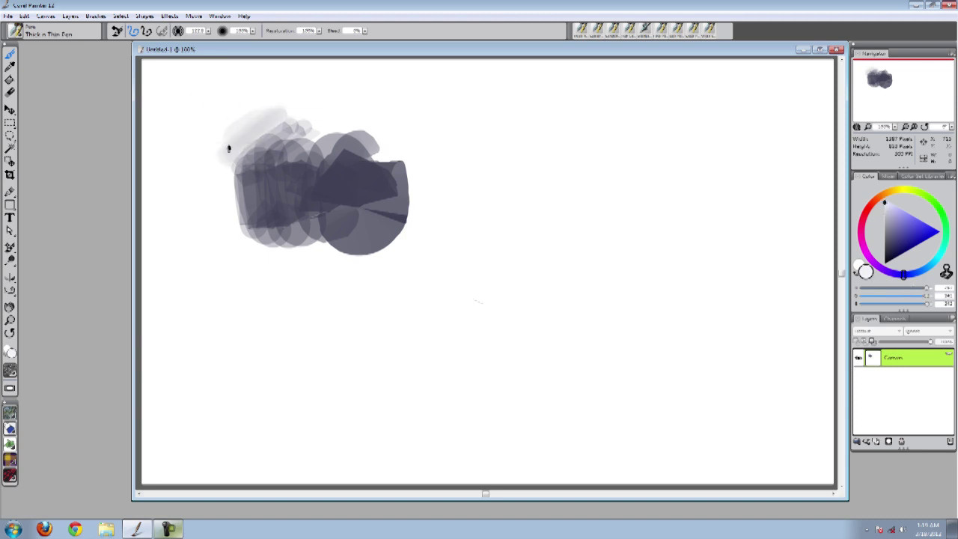
pyautogui.keyDown('alt'); pyautogui.click(277, 150); pyautogui.keyUp('alt')
pyautogui.keyDown('alt'); pyautogui.click(273, 137); pyautogui.keyUp('alt')
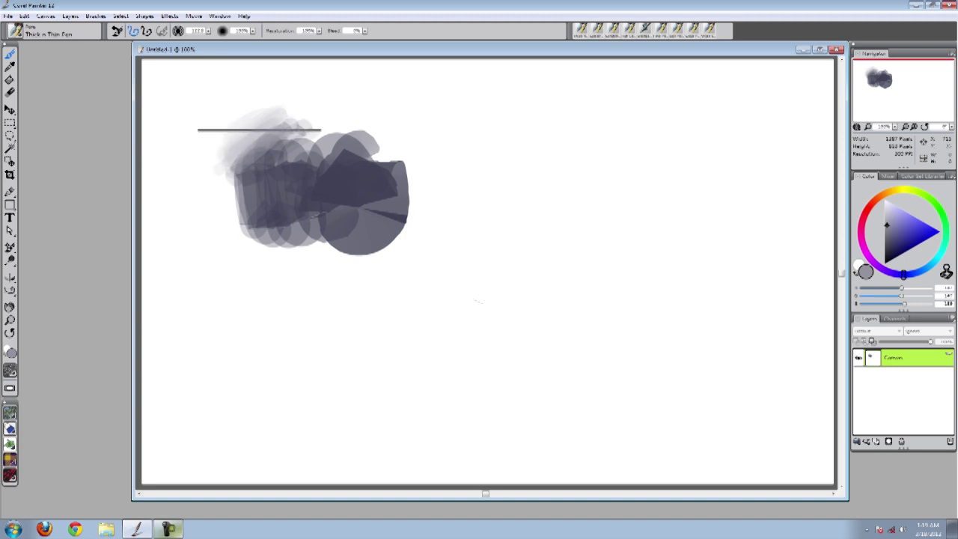
# Sample white from the background and paint over the whole blended patch
pyautogui.keyDown('alt'); pyautogui.click(207, 139); pyautogui.keyUp('alt')
pyautogui.moveTo(217, 150)
pyautogui.mouseDown()
pyautogui.moveTo(252, 126)
pyautogui.moveTo(264, 226)
pyautogui.moveTo(352, 167)
pyautogui.moveTo(438, 185)
pyautogui.mouseUp()
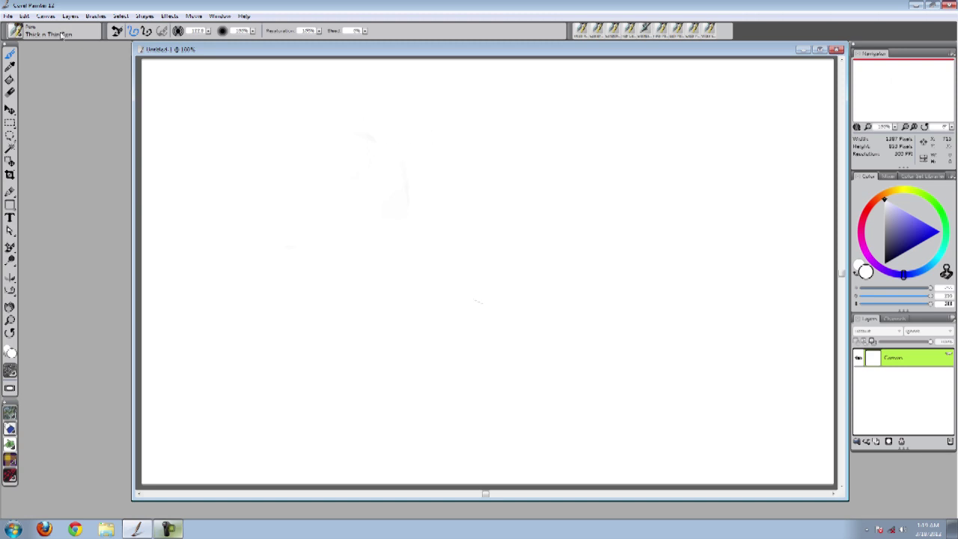
# Switch from the Thick n Thin Pen to the Digital Airbrush in the Airbrushes category
pyautogui.click(23, 36)
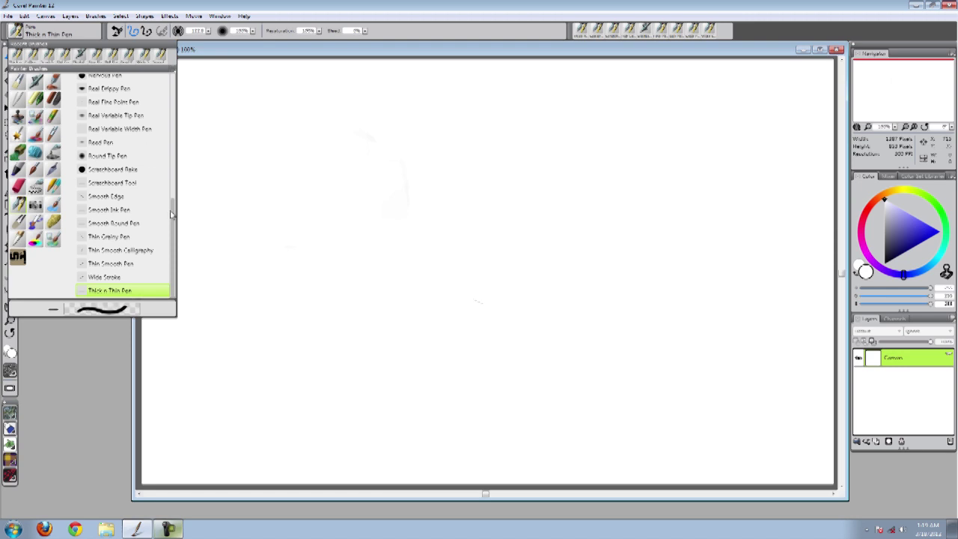
pyautogui.moveTo(174, 232); pyautogui.dragTo(135, 81)
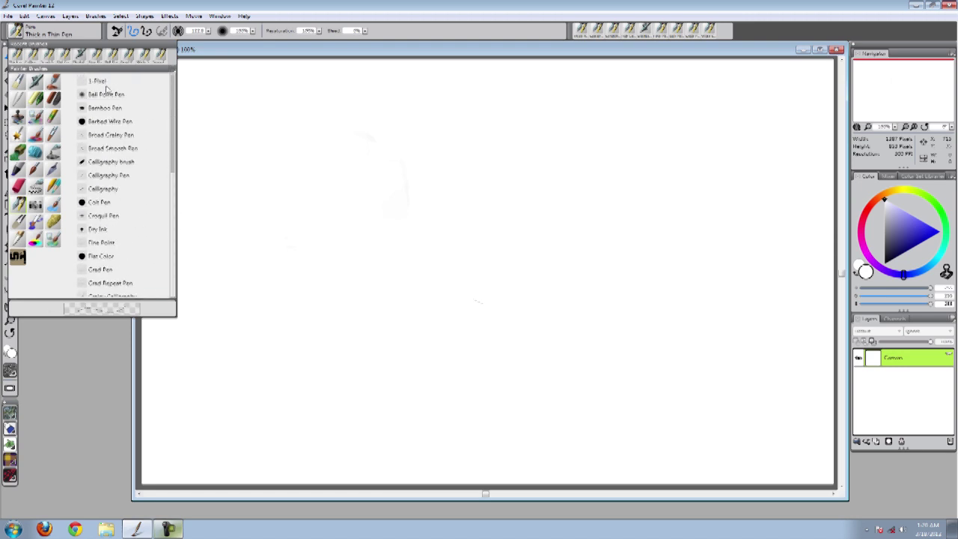
pyautogui.click(36, 81)
pyautogui.click(113, 122)
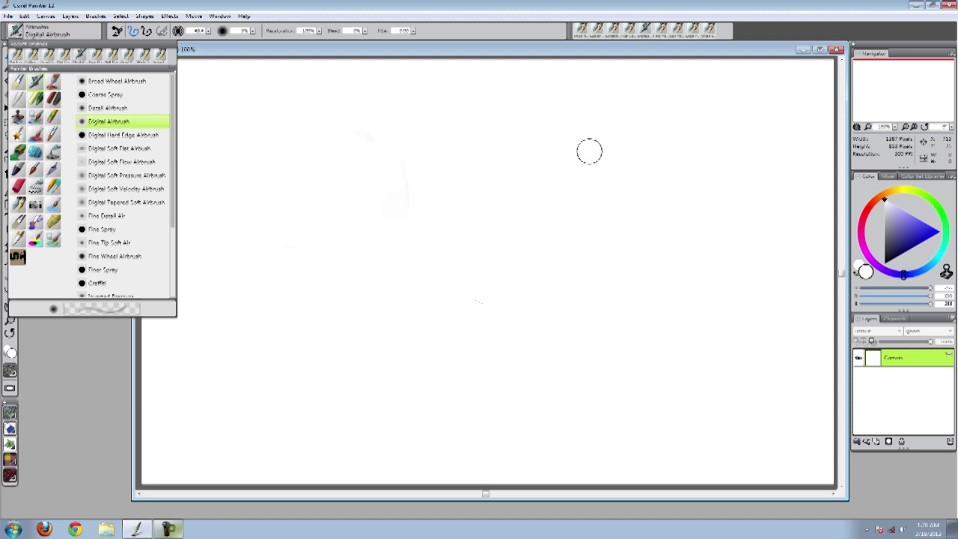
pyautogui.click(525, 140)
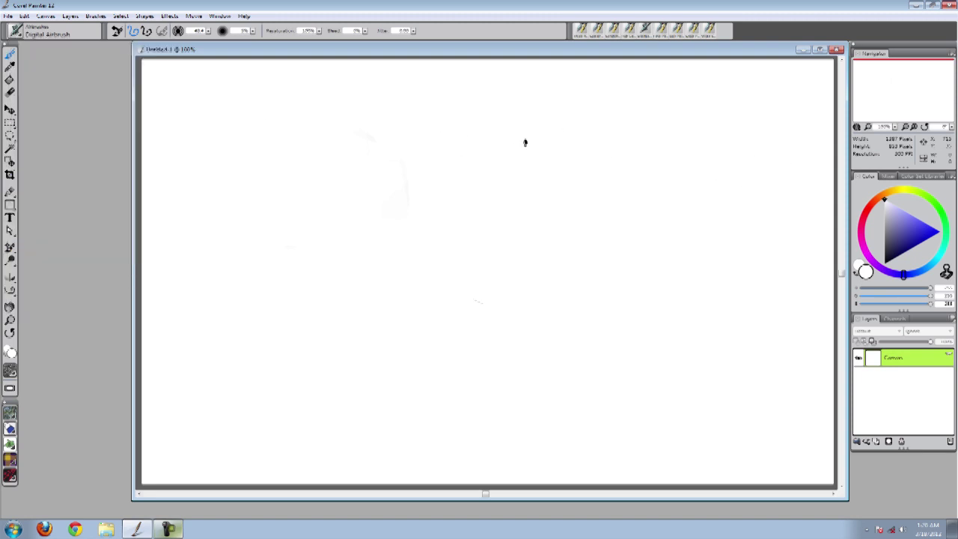
# Spray a large soft dark gray area over the canvas's upper-left part using the Digital Airbrush at an enlarged size
pyautogui.click(889, 262)
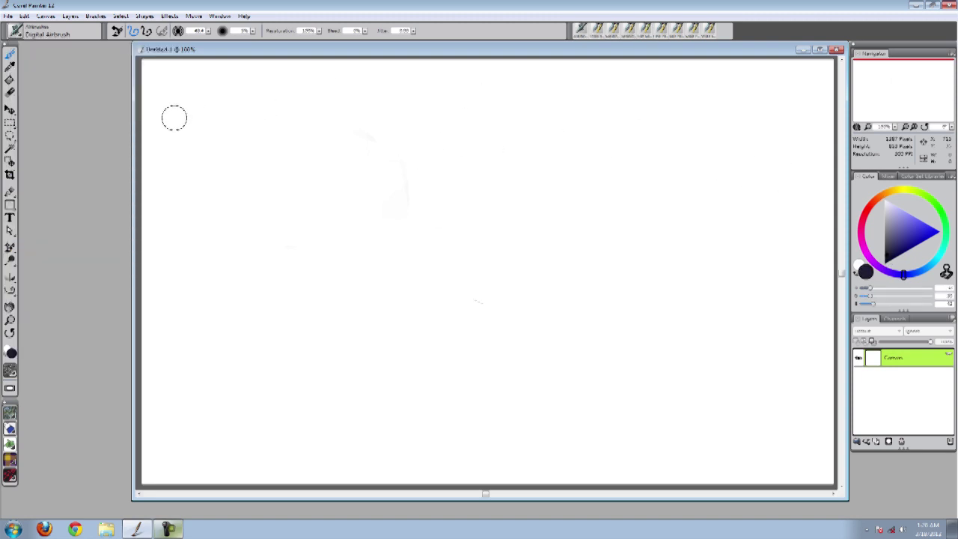
pyautogui.press(']')
pyautogui.press(']')
pyautogui.press(']')
pyautogui.moveTo(229, 95)
pyautogui.mouseDown()
pyautogui.moveTo(175, 80)
pyautogui.moveTo(170, 63)
pyautogui.moveTo(188, 77)
pyautogui.moveTo(151, 147)
pyautogui.moveTo(275, 91)
pyautogui.moveTo(197, 199)
pyautogui.moveTo(200, 135)
pyautogui.moveTo(146, 98)
pyautogui.moveTo(153, 64)
pyautogui.moveTo(293, 94)
pyautogui.moveTo(316, 169)
pyautogui.moveTo(190, 312)
pyautogui.moveTo(493, 86)
pyautogui.moveTo(389, 77)
pyautogui.moveTo(441, 161)
pyautogui.mouseUp()
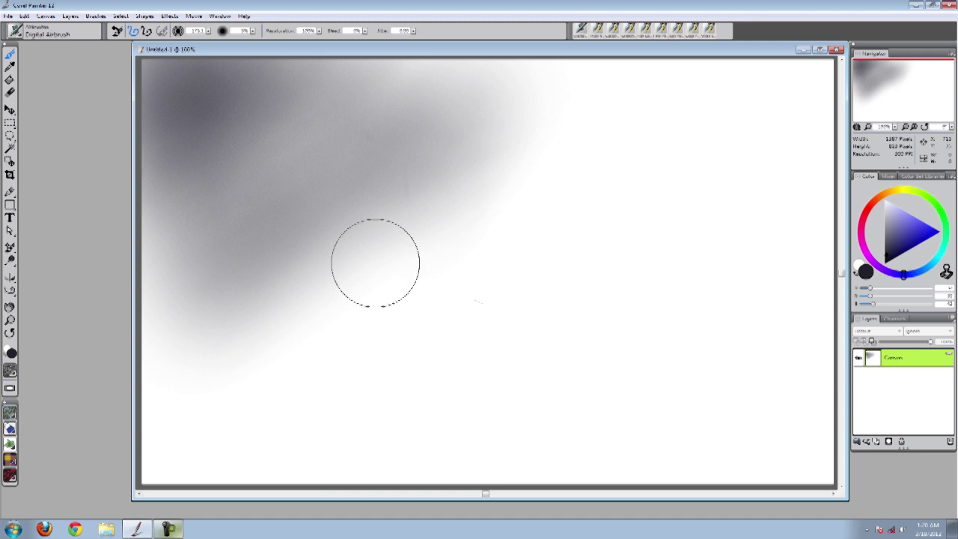
# Sample white from the canvas background and airbrush over the soft gray area
pyautogui.keyDown('alt'); pyautogui.click(340, 332); pyautogui.keyUp('alt')
pyautogui.moveTo(482, 171)
pyautogui.mouseDown()
pyautogui.moveTo(409, 145)
pyautogui.moveTo(172, 278)
pyautogui.moveTo(374, 214)
pyautogui.moveTo(468, 146)
pyautogui.mouseUp()
pyautogui.moveTo(434, 173)
pyautogui.mouseDown()
pyautogui.moveTo(208, 225)
pyautogui.moveTo(347, 87)
pyautogui.moveTo(152, 162)
pyautogui.moveTo(265, 69)
pyautogui.moveTo(170, 101)
pyautogui.moveTo(169, 387)
pyautogui.moveTo(265, 207)
pyautogui.moveTo(369, 306)
pyautogui.moveTo(473, 202)
pyautogui.moveTo(340, 116)
pyautogui.moveTo(252, 85)
pyautogui.moveTo(145, 147)
pyautogui.moveTo(199, 300)
pyautogui.moveTo(419, 186)
pyautogui.mouseUp()
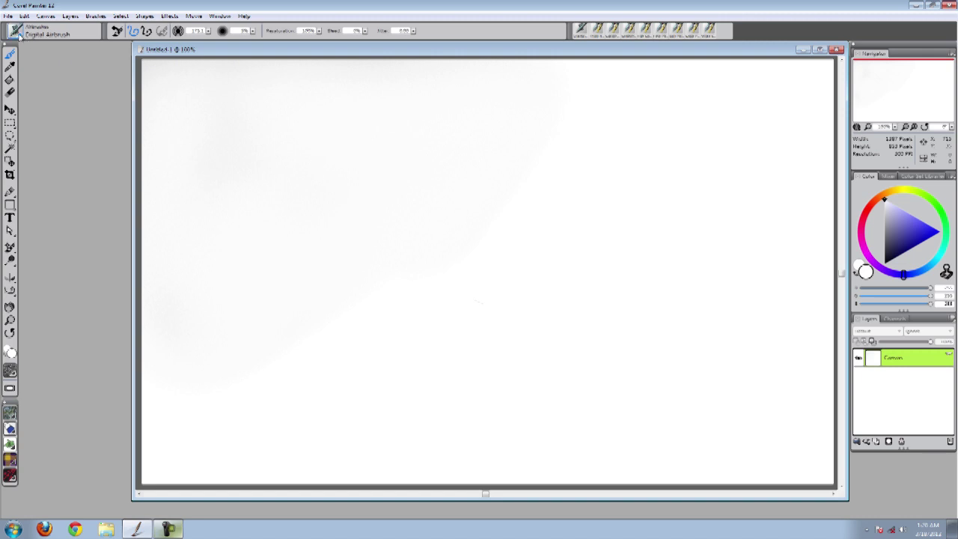
# Choose a dark reddish brown and airbrush a small upright oval left of the canvas's center
pyautogui.click(893, 247)
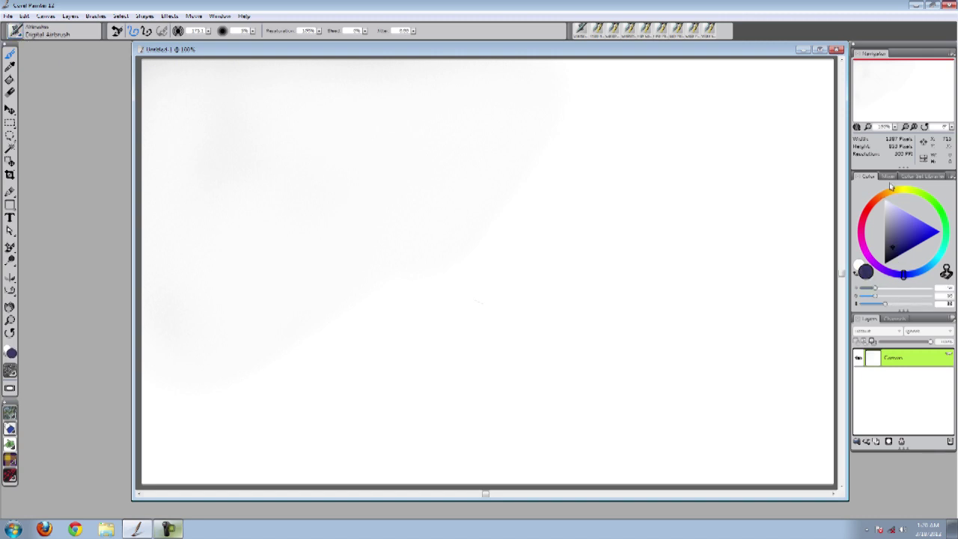
pyautogui.click(875, 201)
pyautogui.moveTo(344, 241)
pyautogui.mouseDown()
pyautogui.moveTo(348, 229)
pyautogui.moveTo(342, 267)
pyautogui.moveTo(333, 262)
pyautogui.mouseUp()
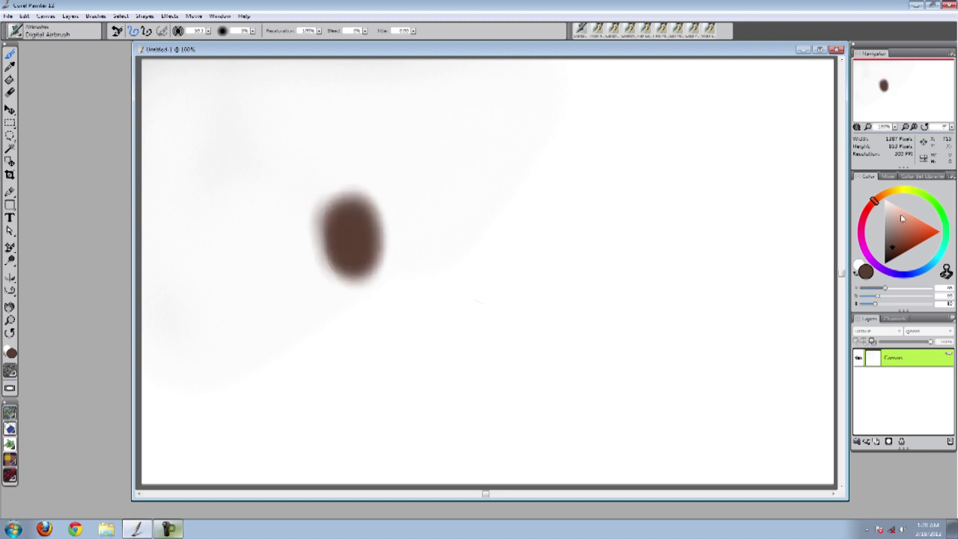
# Add lighter reddish and pale pink highlights to the brown oval and tighten its edges with near-white airbrush strokes
pyautogui.moveTo(895, 219); pyautogui.dragTo(897, 236)
pyautogui.moveTo(341, 235); pyautogui.dragTo(339, 219)
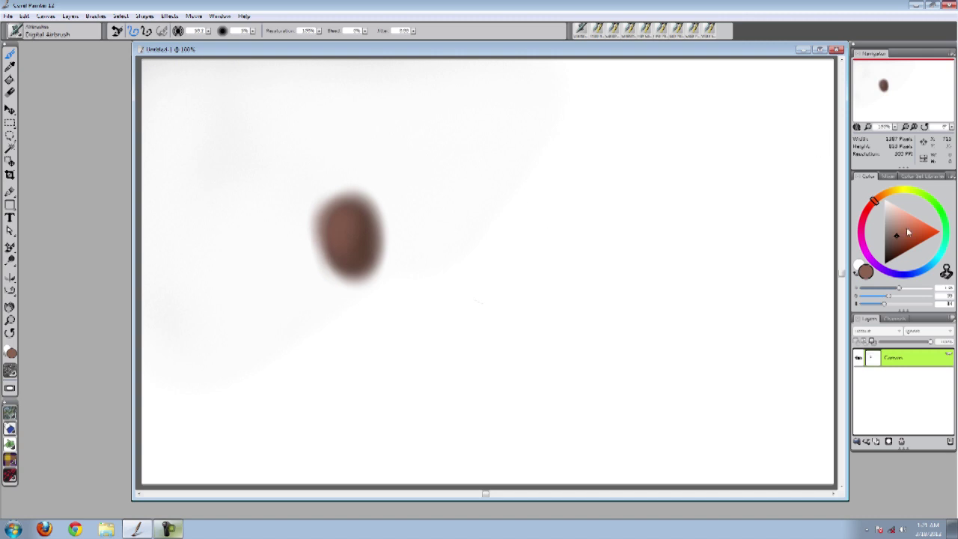
pyautogui.moveTo(898, 232); pyautogui.dragTo(892, 215)
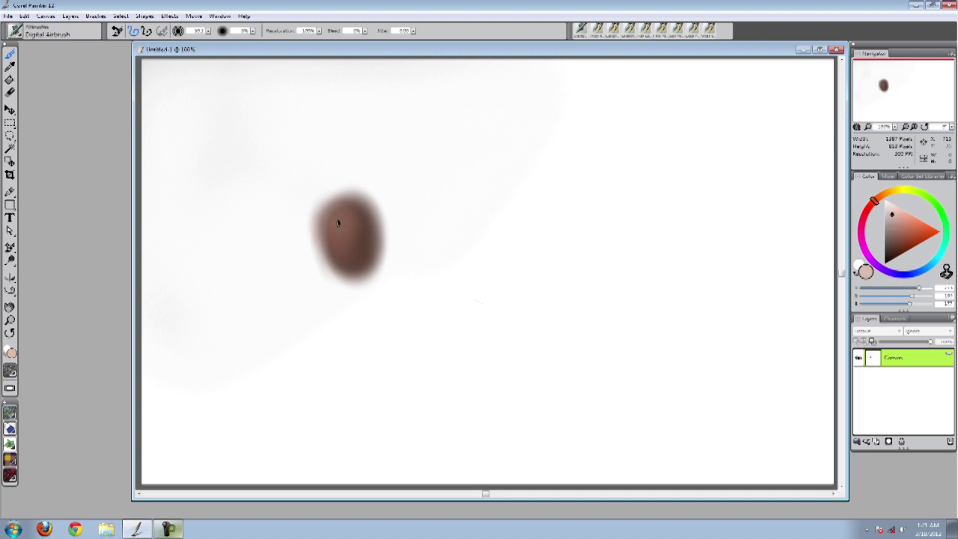
pyautogui.moveTo(336, 224); pyautogui.dragTo(347, 202)
pyautogui.hotkey('shift', 's')
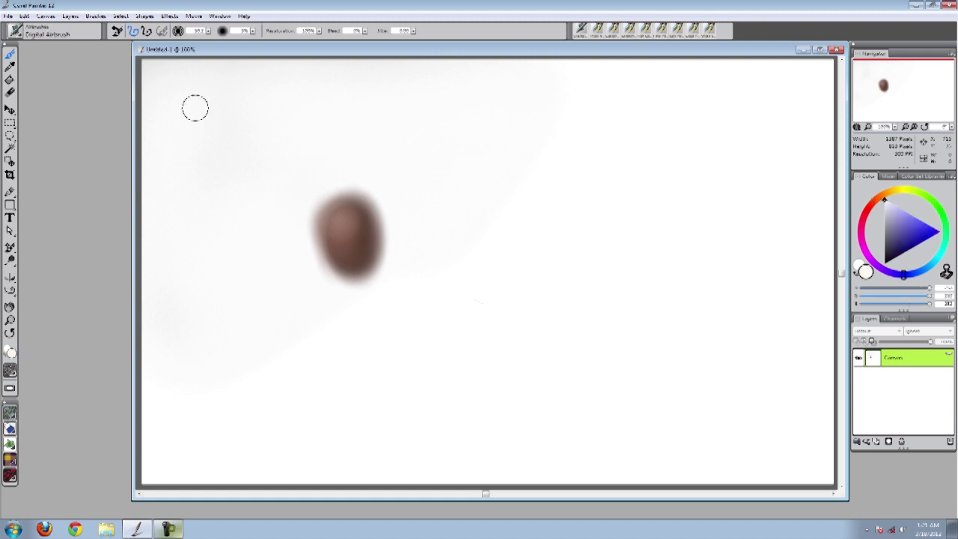
pyautogui.moveTo(312, 205)
pyautogui.mouseDown()
pyautogui.moveTo(322, 271)
pyautogui.moveTo(334, 289)
pyautogui.moveTo(331, 199)
pyautogui.moveTo(377, 214)
pyautogui.moveTo(381, 279)
pyautogui.moveTo(332, 282)
pyautogui.moveTo(360, 285)
pyautogui.moveTo(381, 254)
pyautogui.moveTo(376, 199)
pyautogui.mouseUp()
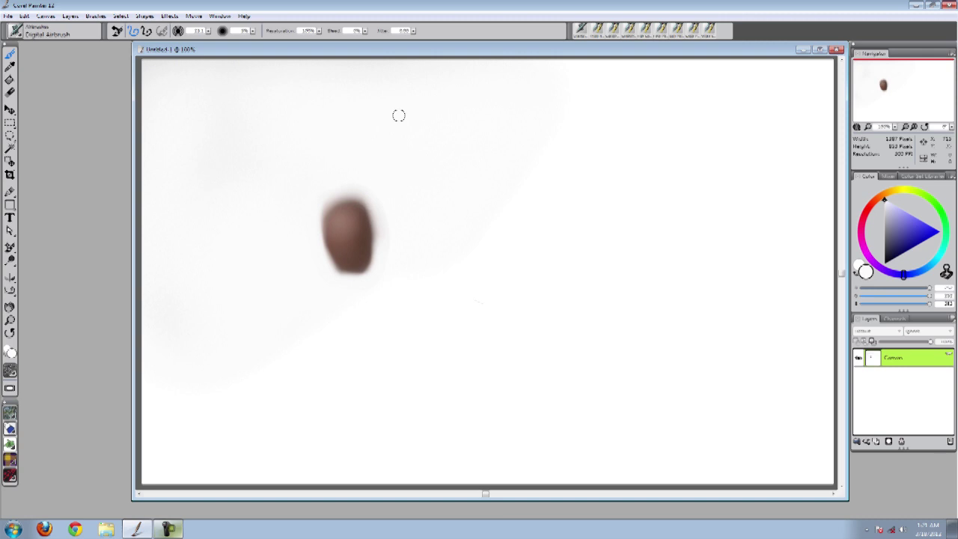
# Switch to the Dry Brush in the Acrylics category and try it on the blank area beside the oval
pyautogui.click(21, 36)
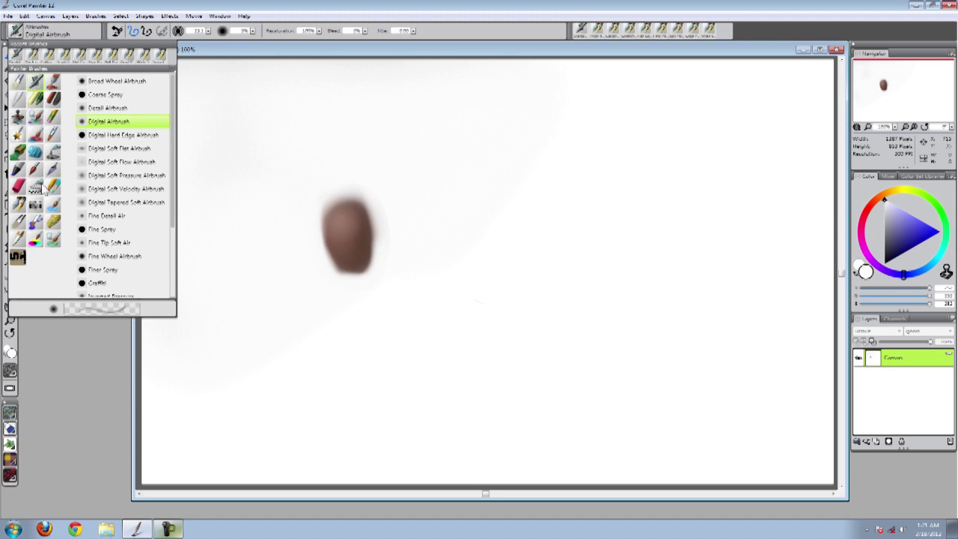
pyautogui.click(22, 80)
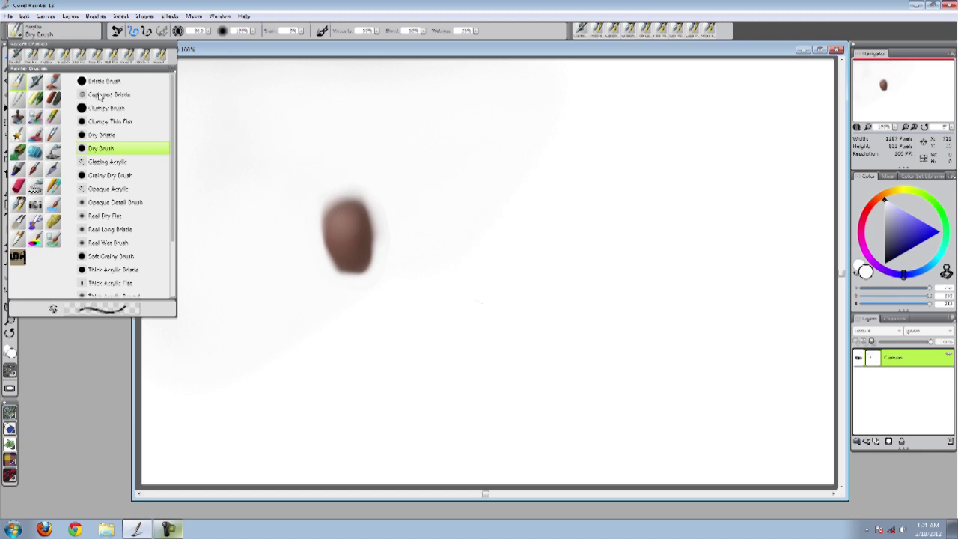
pyautogui.click(537, 169)
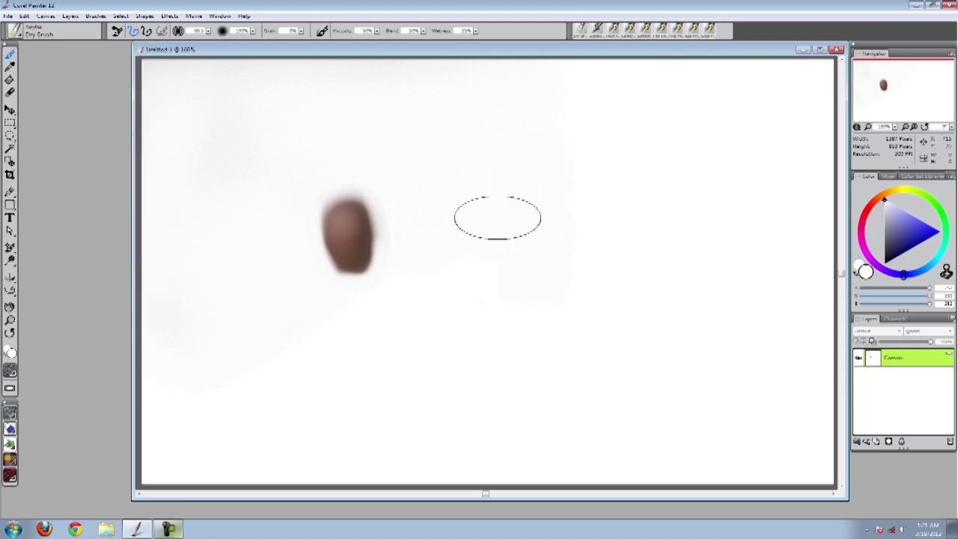
# Sample brown from the oval and paint broad fading Dry Brush test strokes across the upper, left and lower-right canvas
pyautogui.keyDown('alt'); pyautogui.click(348, 232); pyautogui.keyUp('alt')
pyautogui.moveTo(509, 163)
pyautogui.mouseDown()
pyautogui.moveTo(494, 195)
pyautogui.moveTo(502, 327)
pyautogui.moveTo(529, 291)
pyautogui.moveTo(534, 161)
pyautogui.mouseUp()
pyautogui.moveTo(471, 153)
pyautogui.mouseDown()
pyautogui.moveTo(624, 149)
pyautogui.moveTo(595, 160)
pyautogui.moveTo(699, 212)
pyautogui.mouseUp()
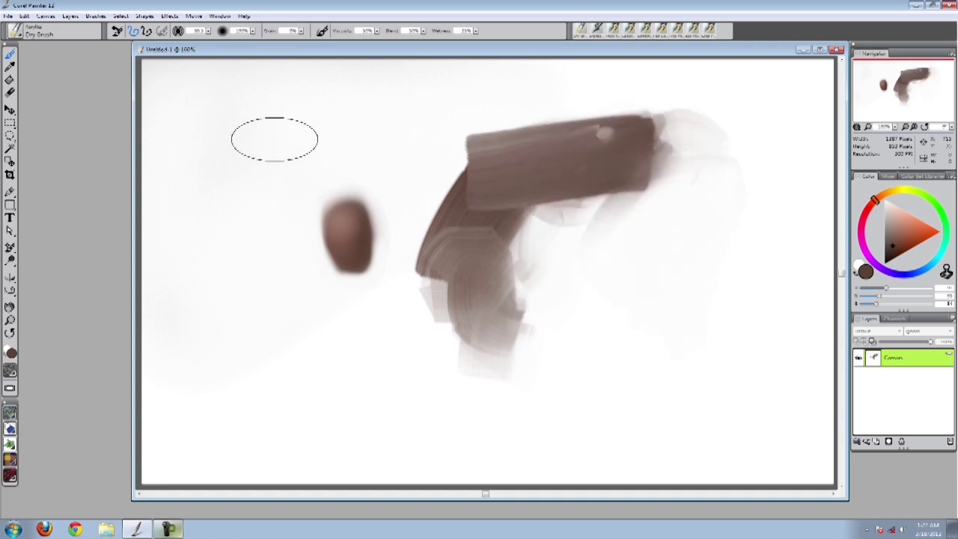
pyautogui.moveTo(261, 118)
pyautogui.mouseDown()
pyautogui.moveTo(210, 289)
pyautogui.moveTo(207, 426)
pyautogui.moveTo(205, 317)
pyautogui.moveTo(252, 246)
pyautogui.moveTo(187, 265)
pyautogui.moveTo(223, 229)
pyautogui.moveTo(218, 165)
pyautogui.moveTo(265, 141)
pyautogui.moveTo(264, 153)
pyautogui.moveTo(185, 98)
pyautogui.moveTo(261, 82)
pyautogui.moveTo(350, 161)
pyautogui.mouseUp()
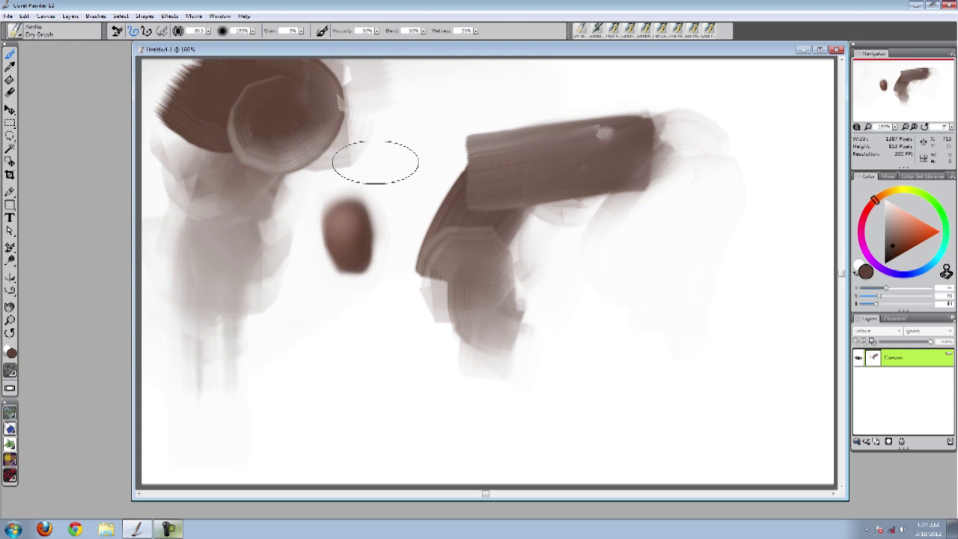
pyautogui.moveTo(753, 276)
pyautogui.mouseDown()
pyautogui.moveTo(532, 378)
pyautogui.moveTo(372, 430)
pyautogui.mouseUp()
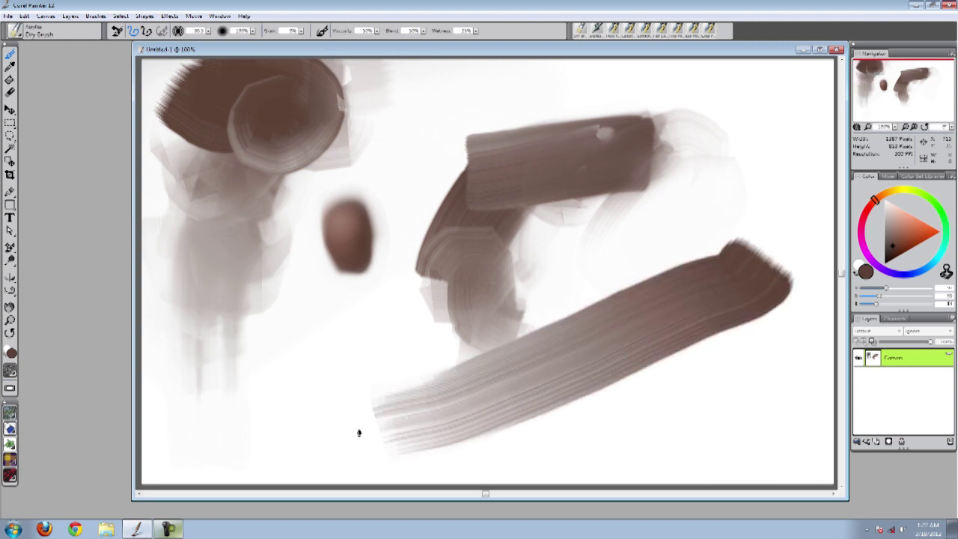
# Paint and smear dense brown Dry Brush strokes over the canvas's right half, center and the oval
pyautogui.moveTo(405, 355)
pyautogui.mouseDown()
pyautogui.moveTo(460, 402)
pyautogui.moveTo(735, 242)
pyautogui.moveTo(706, 177)
pyautogui.moveTo(674, 252)
pyautogui.moveTo(516, 371)
pyautogui.mouseUp()
pyautogui.moveTo(760, 79)
pyautogui.mouseDown()
pyautogui.moveTo(740, 211)
pyautogui.moveTo(737, 374)
pyautogui.mouseUp()
pyautogui.moveTo(662, 80); pyautogui.dragTo(677, 344)
pyautogui.moveTo(674, 124)
pyautogui.mouseDown()
pyautogui.moveTo(694, 208)
pyautogui.moveTo(614, 394)
pyautogui.moveTo(663, 280)
pyautogui.moveTo(719, 396)
pyautogui.moveTo(752, 352)
pyautogui.mouseUp()
pyautogui.moveTo(389, 219)
pyautogui.mouseDown()
pyautogui.moveTo(419, 247)
pyautogui.moveTo(541, 231)
pyautogui.moveTo(394, 145)
pyautogui.moveTo(477, 117)
pyautogui.moveTo(419, 344)
pyautogui.moveTo(644, 427)
pyautogui.moveTo(599, 419)
pyautogui.moveTo(546, 205)
pyautogui.moveTo(539, 284)
pyautogui.moveTo(506, 277)
pyautogui.moveTo(624, 259)
pyautogui.moveTo(586, 247)
pyautogui.moveTo(599, 225)
pyautogui.moveTo(504, 269)
pyautogui.moveTo(567, 295)
pyautogui.moveTo(501, 230)
pyautogui.mouseUp()
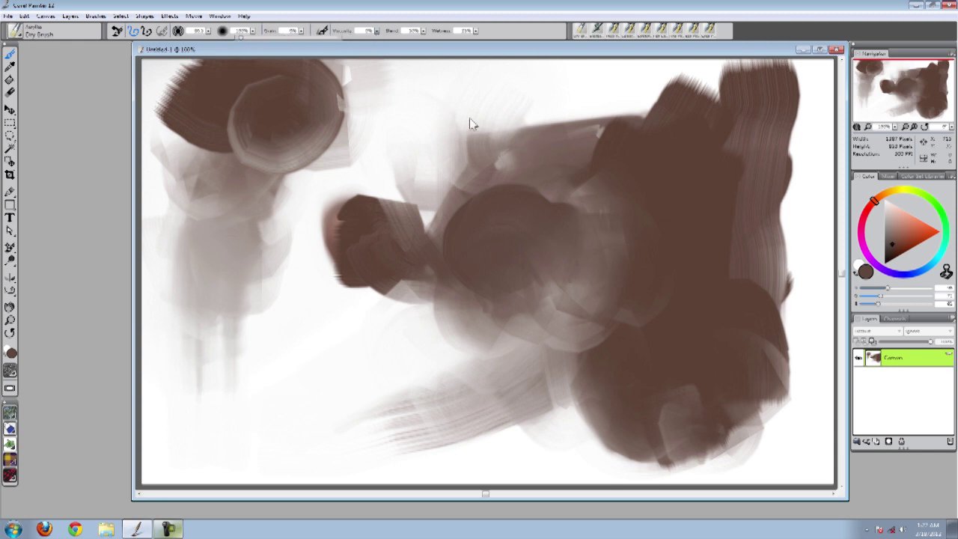
# Cover most of the canvas with heavy brown Dry Brush strokes and adjust the brush's viscosity
pyautogui.moveTo(471, 94)
pyautogui.mouseDown()
pyautogui.moveTo(347, 372)
pyautogui.moveTo(749, 317)
pyautogui.moveTo(809, 329)
pyautogui.mouseUp()
pyautogui.moveTo(333, 372)
pyautogui.mouseDown()
pyautogui.moveTo(274, 364)
pyautogui.moveTo(456, 324)
pyautogui.moveTo(349, 364)
pyautogui.moveTo(461, 159)
pyautogui.moveTo(633, 231)
pyautogui.moveTo(744, 342)
pyautogui.moveTo(196, 399)
pyautogui.moveTo(457, 256)
pyautogui.moveTo(466, 292)
pyautogui.moveTo(250, 145)
pyautogui.moveTo(184, 49)
pyautogui.moveTo(310, 247)
pyautogui.moveTo(309, 150)
pyautogui.moveTo(466, 143)
pyautogui.moveTo(753, 94)
pyautogui.moveTo(791, 165)
pyautogui.moveTo(753, 142)
pyautogui.moveTo(771, 314)
pyautogui.mouseUp()
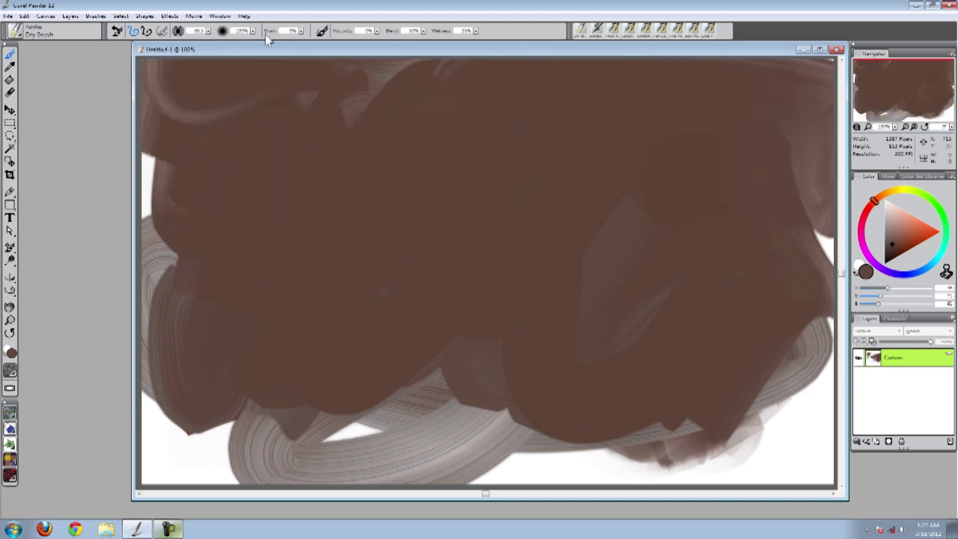
pyautogui.moveTo(376, 31); pyautogui.dragTo(327, 45)
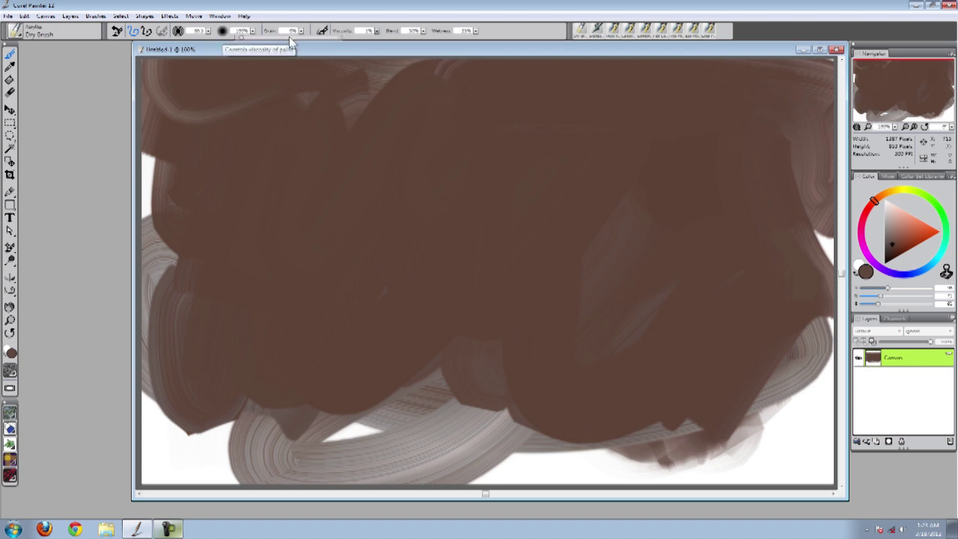
# Switch to the Sargent Brush in the Artists category and make a first touch on the brown canvas
pyautogui.click(23, 33)
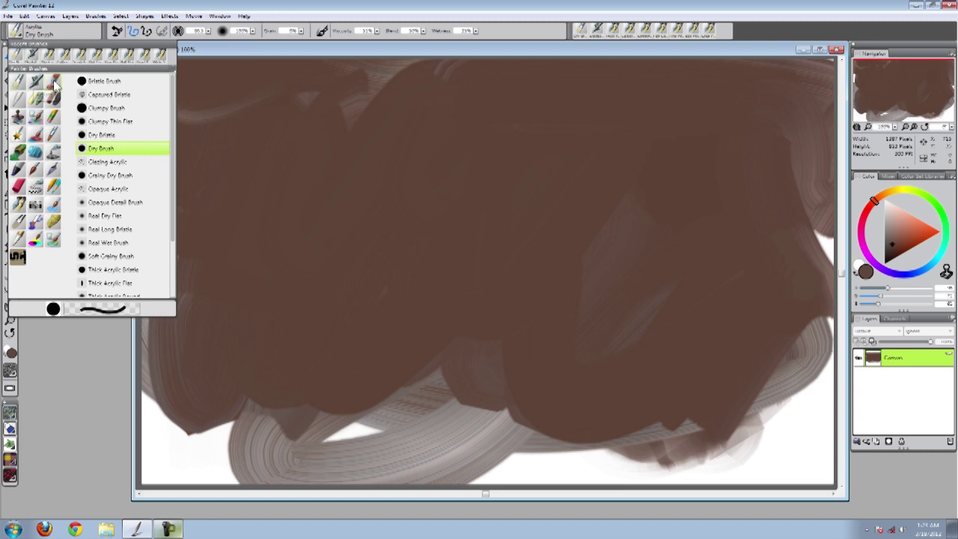
pyautogui.click(53, 86)
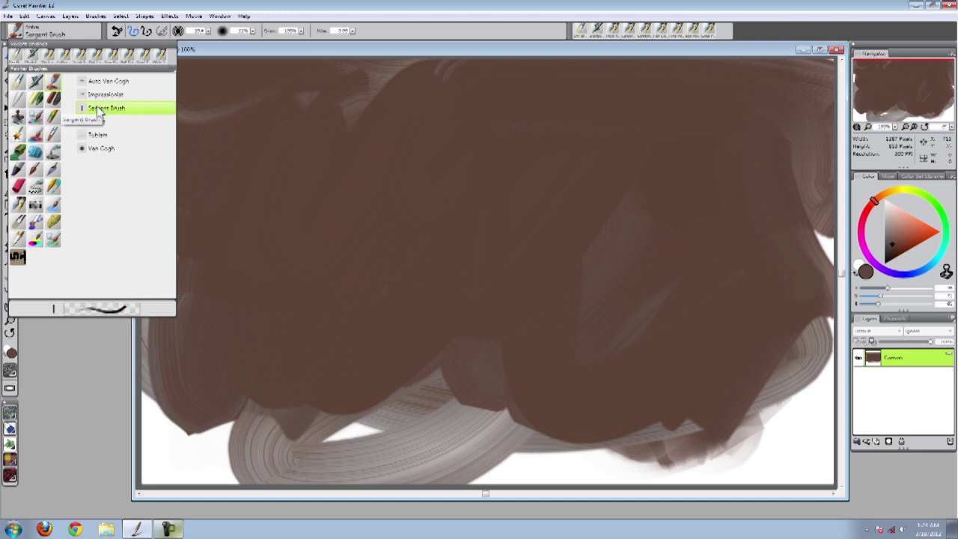
pyautogui.click(390, 75)
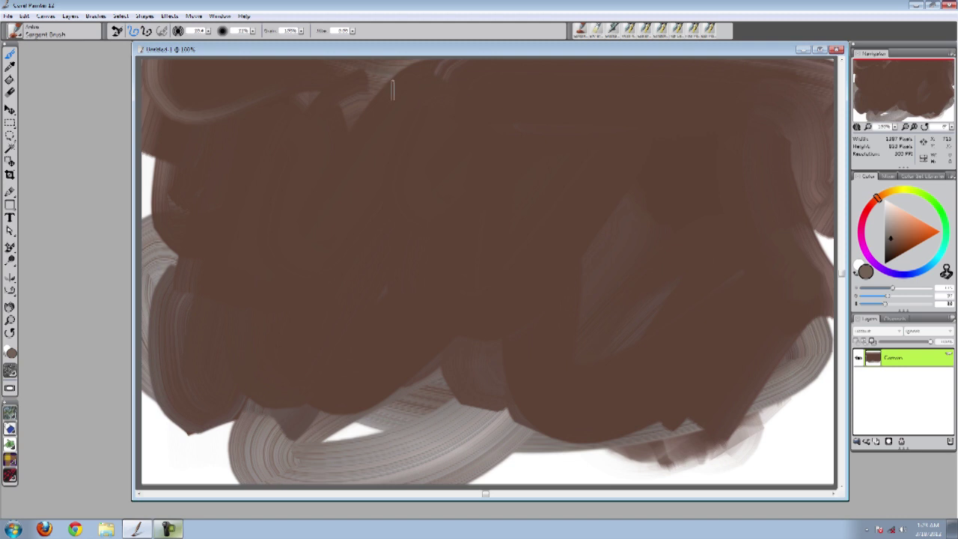
# Paint long curved Sargent Brush test strokes around the canvas's center-left, sampling brown tones from the canvas between strokes
pyautogui.moveTo(335, 216); pyautogui.dragTo(338, 339)
pyautogui.moveTo(353, 395)
pyautogui.mouseDown()
pyautogui.moveTo(419, 184)
pyautogui.moveTo(438, 86)
pyautogui.moveTo(453, 343)
pyautogui.mouseUp()
pyautogui.keyDown('alt'); pyautogui.click(494, 237); pyautogui.keyUp('alt')
pyautogui.moveTo(473, 116); pyautogui.dragTo(476, 285)
pyautogui.moveTo(460, 239); pyautogui.dragTo(450, 417)
pyautogui.keyDown('alt'); pyautogui.click(460, 328); pyautogui.keyUp('alt')
# Choose a light cream tone and paint thin vertical Sargent Brush strokes on the canvas's left part, mixing in sampled brown
pyautogui.moveTo(888, 247); pyautogui.dragTo(896, 220)
pyautogui.click(889, 192)
pyautogui.click(899, 218)
pyautogui.moveTo(213, 120)
pyautogui.mouseDown()
pyautogui.moveTo(235, 475)
pyautogui.moveTo(226, 342)
pyautogui.moveTo(234, 112)
pyautogui.mouseUp()
pyautogui.keyDown('alt'); pyautogui.click(235, 112); pyautogui.keyUp('alt')
pyautogui.moveTo(223, 247)
pyautogui.mouseDown()
pyautogui.moveTo(224, 464)
pyautogui.moveTo(238, 229)
pyautogui.mouseUp()
pyautogui.moveTo(238, 182)
pyautogui.mouseDown()
pyautogui.moveTo(229, 349)
pyautogui.moveTo(244, 470)
pyautogui.mouseUp()
pyautogui.moveTo(238, 383)
pyautogui.mouseDown()
pyautogui.moveTo(238, 183)
pyautogui.moveTo(229, 483)
pyautogui.mouseUp()
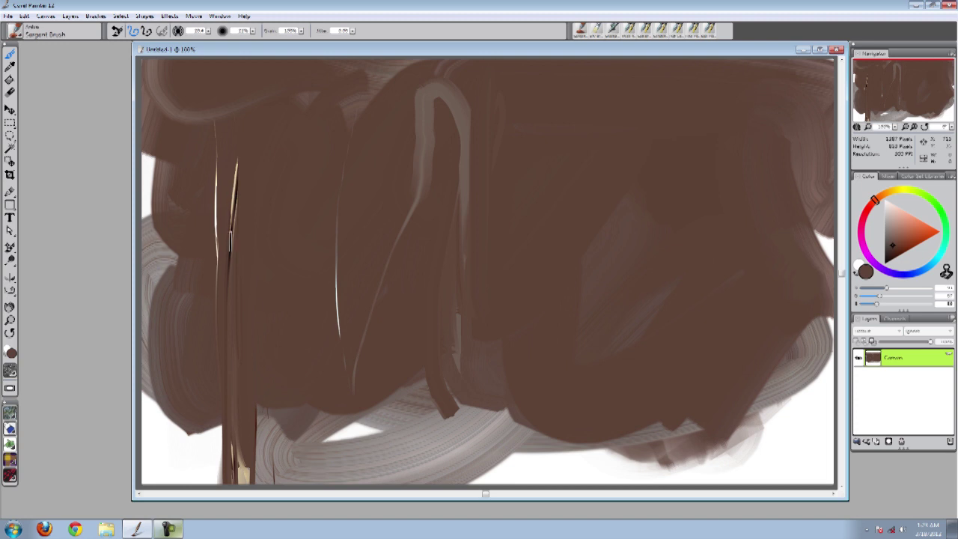
# Fill the canvas's left edge and lower-left corner with many thin vertical brown Sargent Brush strokes
pyautogui.moveTo(188, 296); pyautogui.dragTo(186, 482)
pyautogui.moveTo(194, 375); pyautogui.dragTo(189, 466)
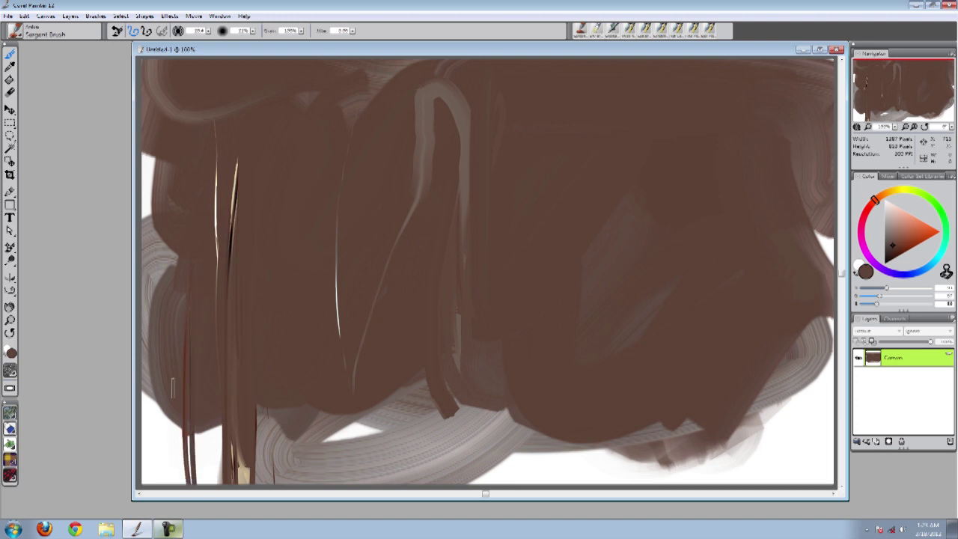
pyautogui.moveTo(161, 235); pyautogui.dragTo(166, 483)
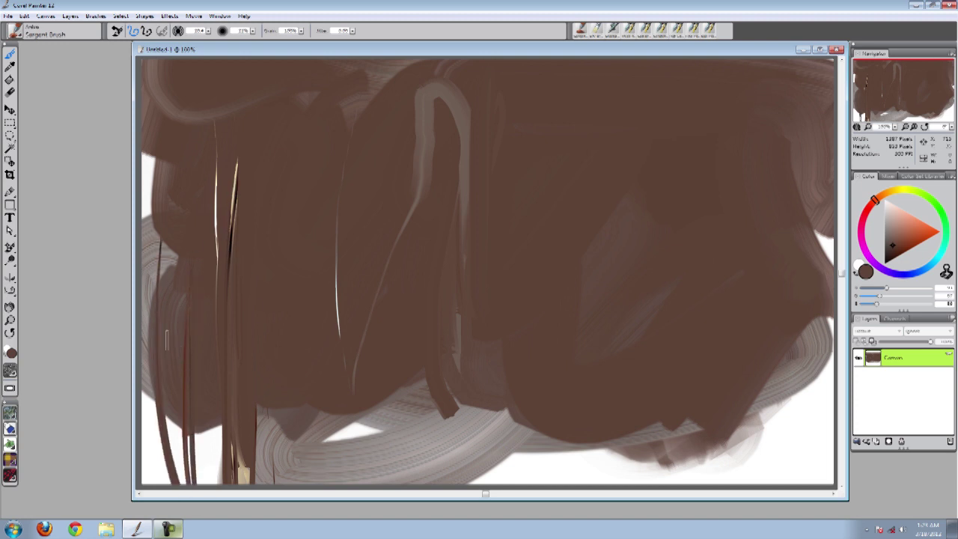
pyautogui.moveTo(173, 390); pyautogui.dragTo(168, 483)
pyautogui.moveTo(157, 269); pyautogui.dragTo(162, 479)
pyautogui.moveTo(150, 292); pyautogui.dragTo(142, 387)
pyautogui.moveTo(147, 196); pyautogui.dragTo(149, 330)
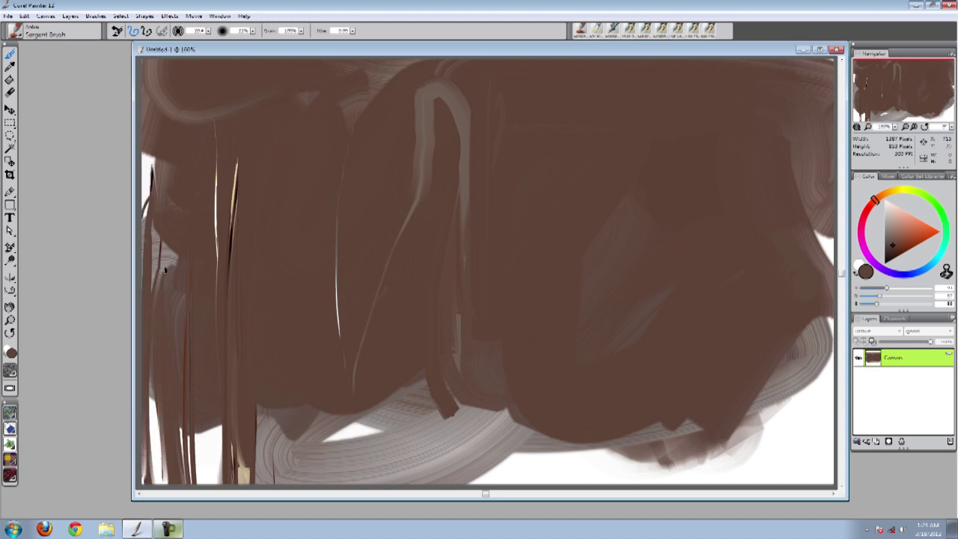
pyautogui.moveTo(167, 239); pyautogui.dragTo(175, 308)
pyautogui.moveTo(156, 169)
pyautogui.mouseDown()
pyautogui.moveTo(138, 189)
pyautogui.moveTo(140, 222)
pyautogui.mouseUp()
pyautogui.moveTo(145, 150); pyautogui.dragTo(147, 274)
pyautogui.moveTo(214, 423); pyautogui.dragTo(221, 482)
pyautogui.moveTo(205, 370); pyautogui.dragTo(200, 476)
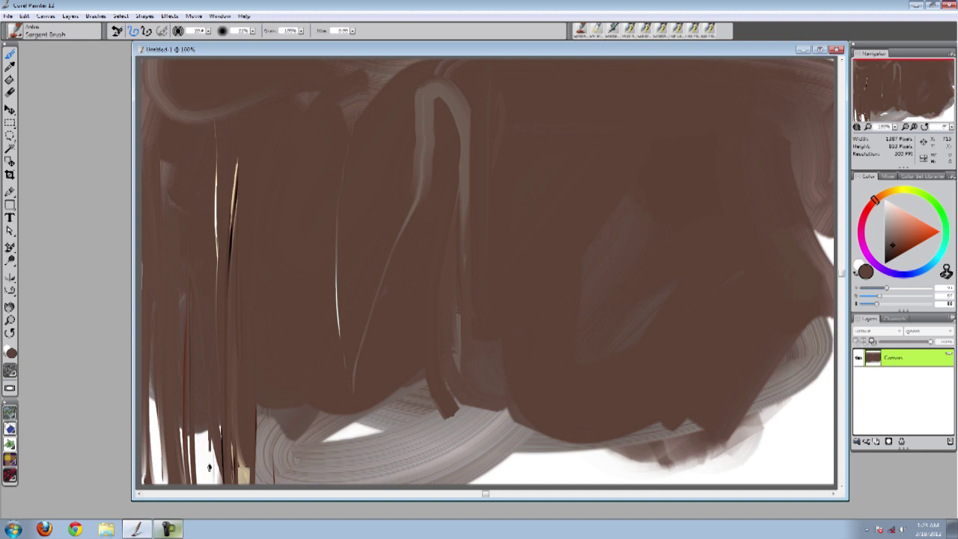
pyautogui.moveTo(229, 226)
pyautogui.mouseDown()
pyautogui.moveTo(239, 173)
pyautogui.moveTo(176, 109)
pyautogui.moveTo(155, 60)
pyautogui.mouseUp()
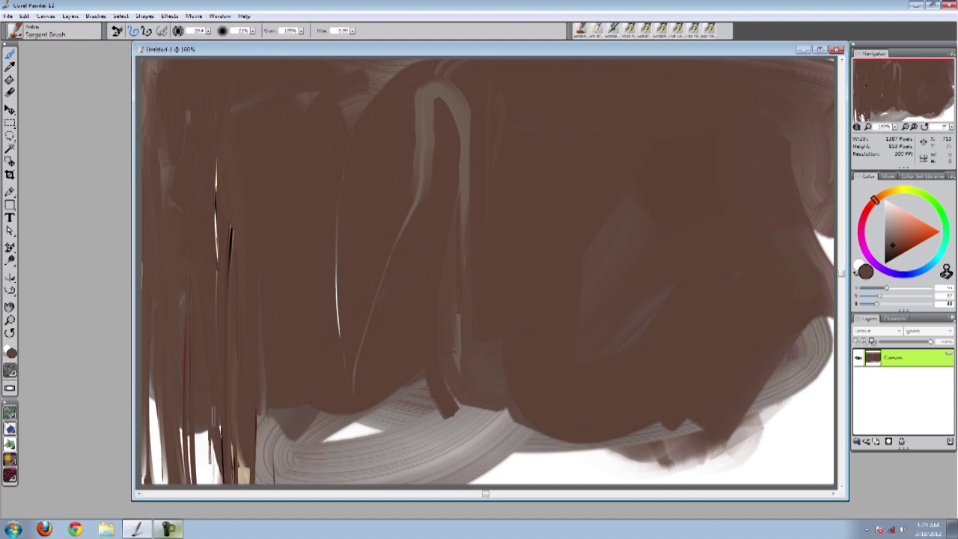
pyautogui.moveTo(196, 407)
pyautogui.mouseDown()
pyautogui.moveTo(202, 483)
pyautogui.moveTo(216, 501)
pyautogui.mouseUp()
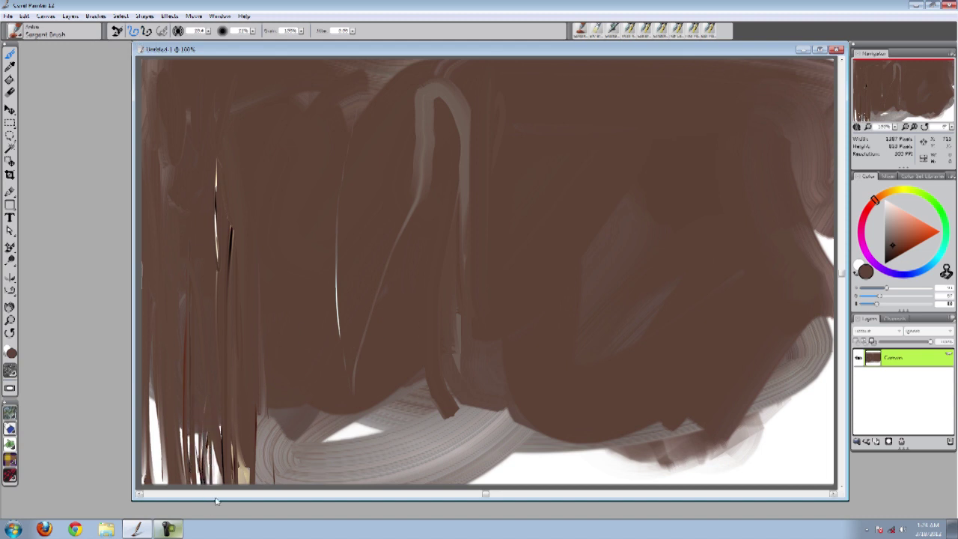
# Set the color to white and place a single round dab on the brown area left of the canvas's center
pyautogui.click(22, 35)
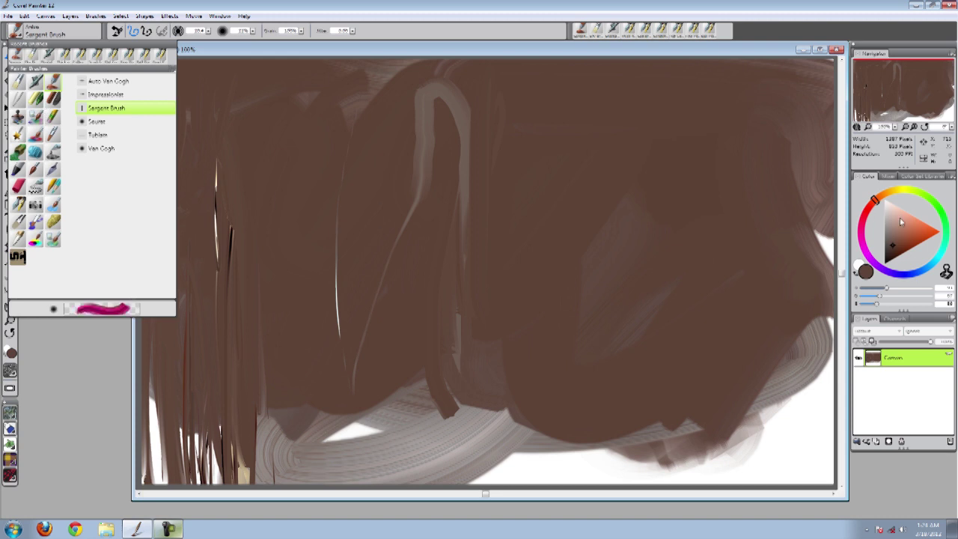
pyautogui.click(890, 215)
pyautogui.click(367, 215)
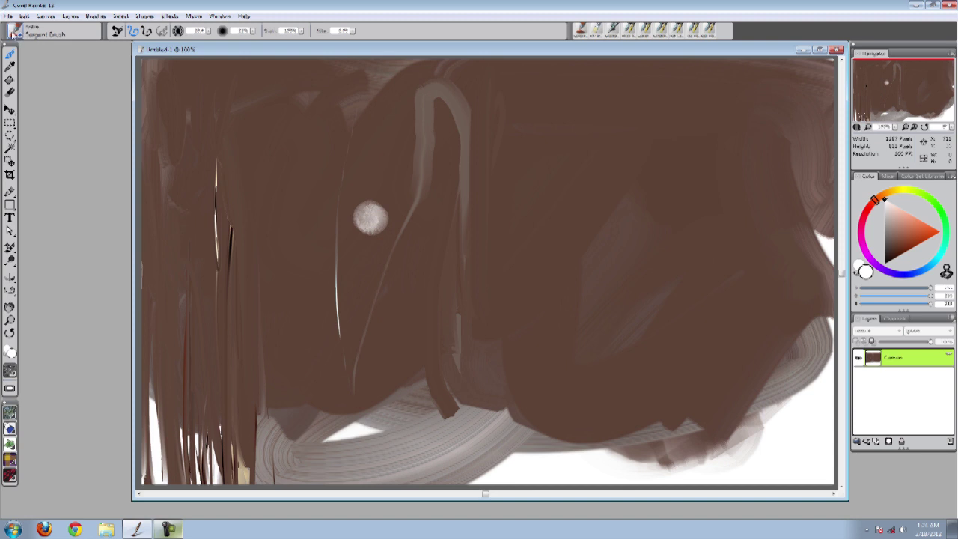
# Choose the FX Glow brush with a very dark red-brown color and paint a glow over the white dab
pyautogui.click(15, 33)
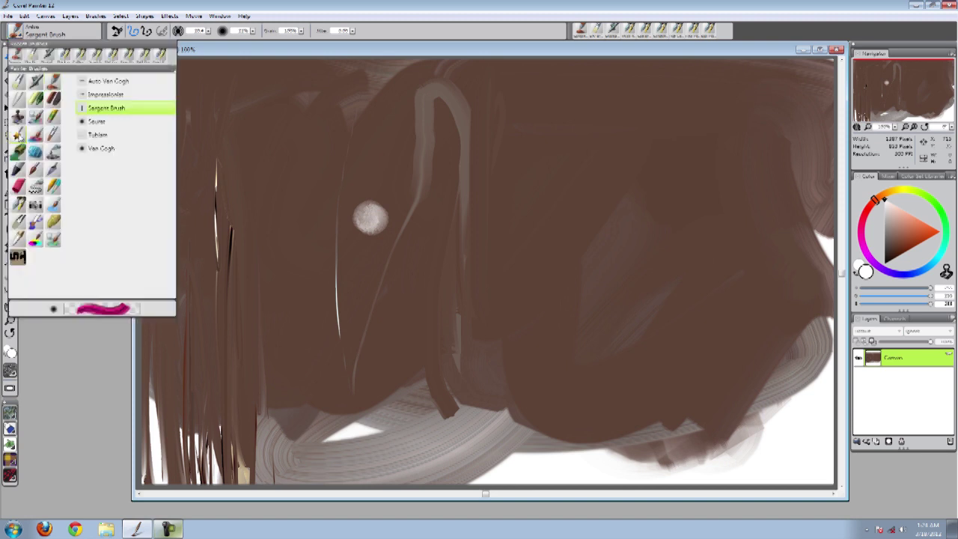
pyautogui.click(18, 133)
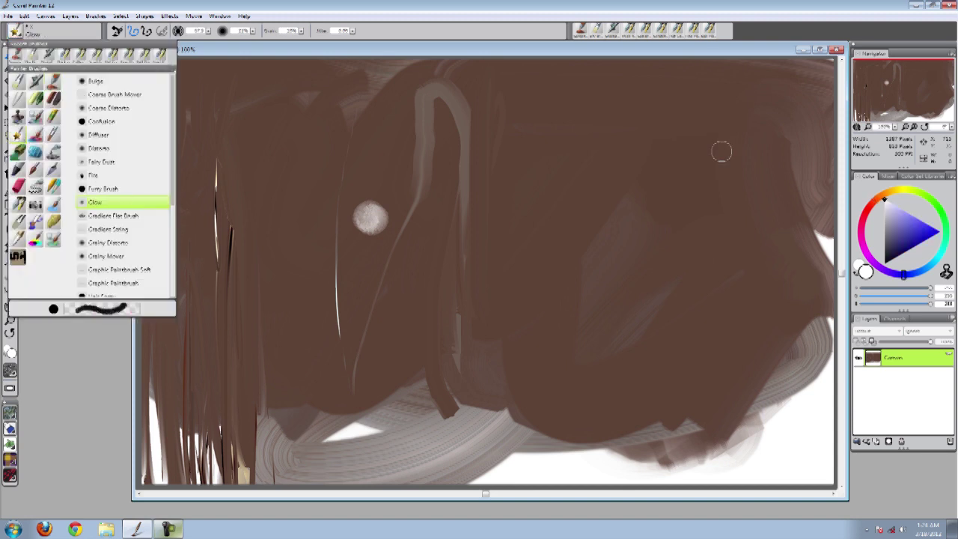
pyautogui.click(879, 203)
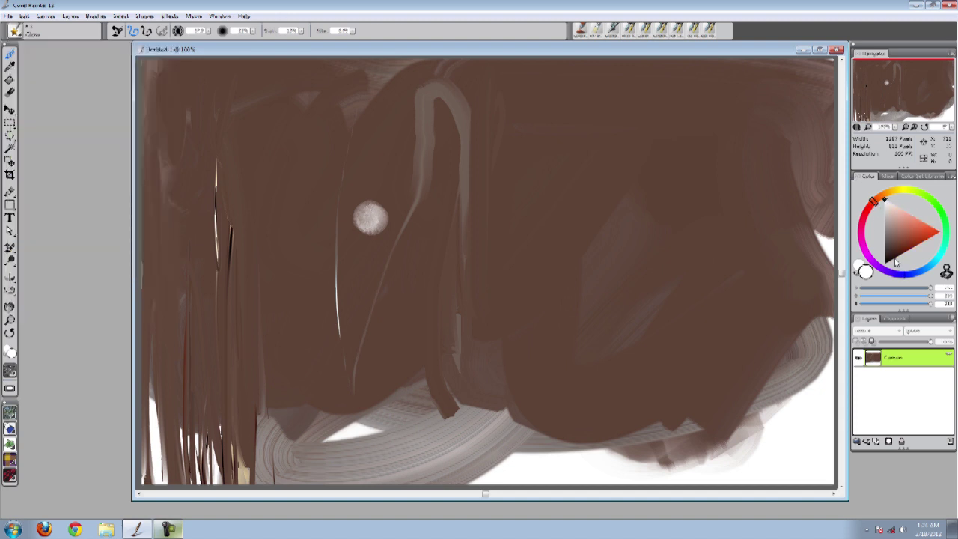
pyautogui.click(896, 261)
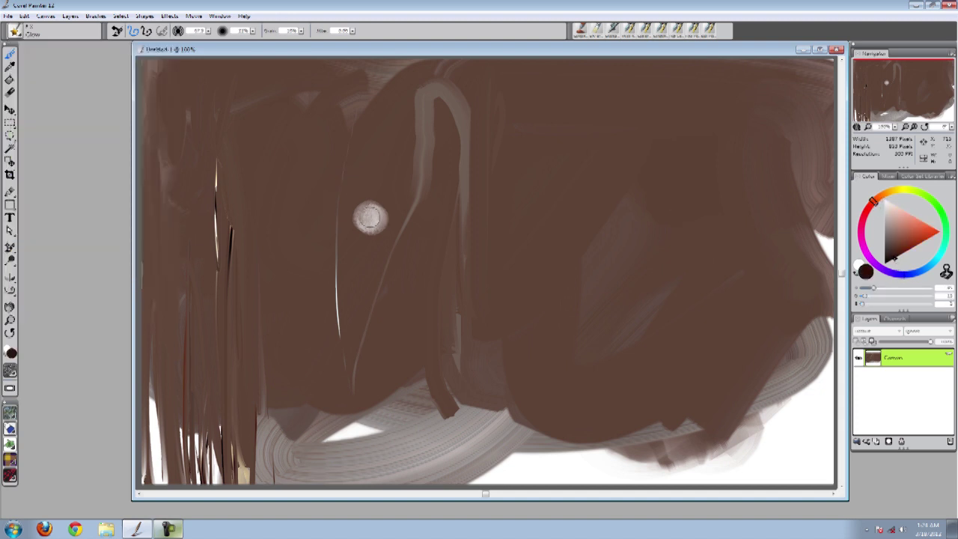
pyautogui.moveTo(372, 223); pyautogui.dragTo(366, 213)
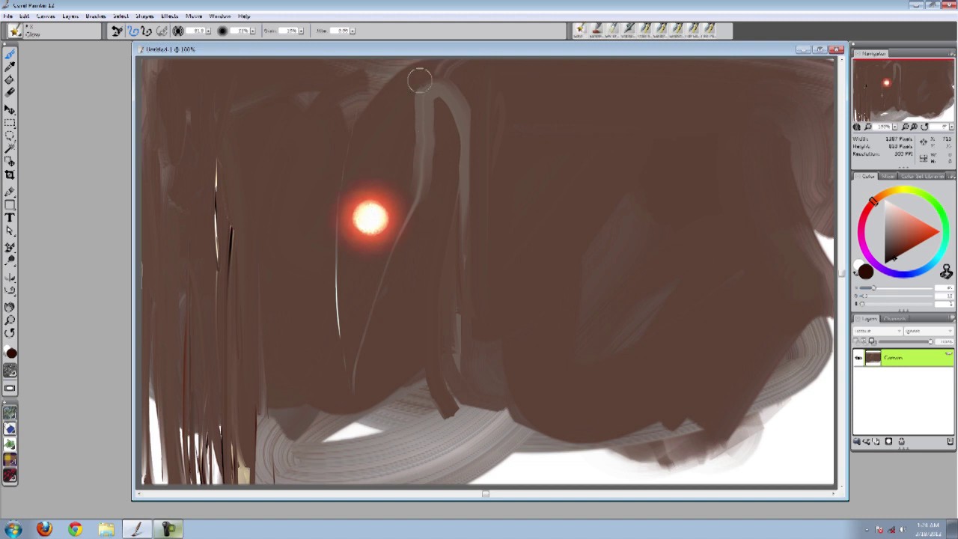
# Switch to the FX Fire brush and paint flame strokes from below the glowing dab toward the canvas's center
pyautogui.click(15, 32)
pyautogui.click(95, 175)
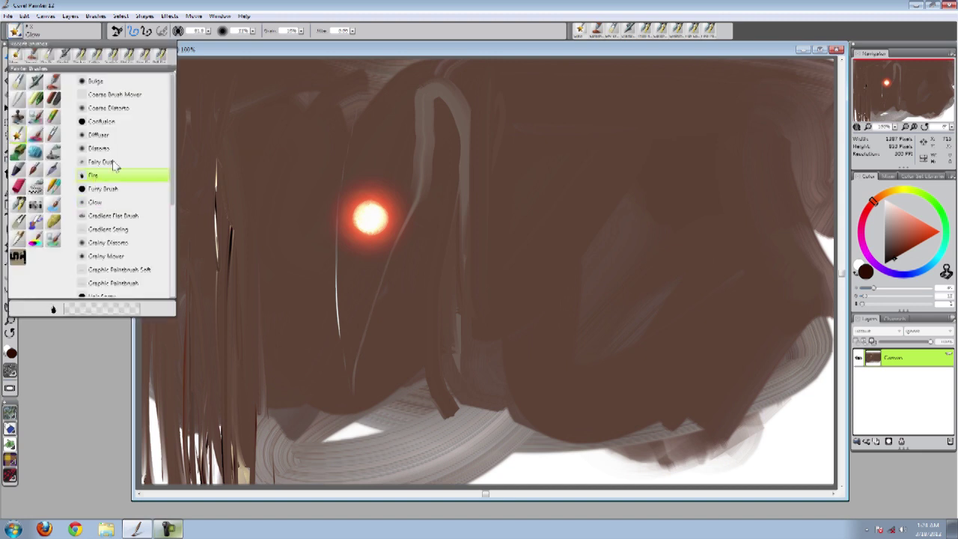
pyautogui.moveTo(491, 296)
pyautogui.mouseDown()
pyautogui.moveTo(473, 274)
pyautogui.moveTo(409, 287)
pyautogui.moveTo(560, 274)
pyautogui.mouseUp()
pyautogui.moveTo(376, 241)
pyautogui.mouseDown()
pyautogui.moveTo(400, 278)
pyautogui.moveTo(465, 285)
pyautogui.mouseUp()
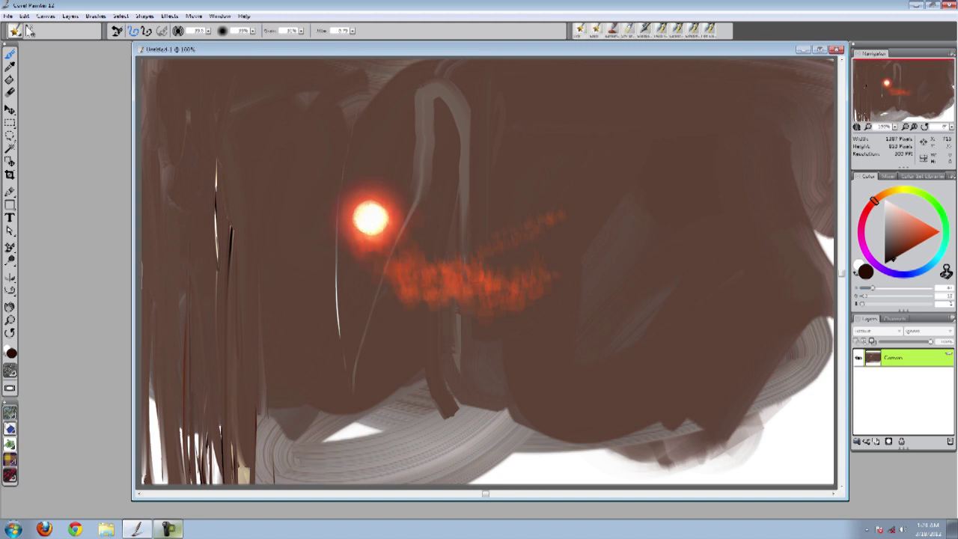
# Try a Furry Brush stroke over the glowing dab and undo it
pyautogui.click(29, 30)
pyautogui.click(104, 189)
pyautogui.moveTo(371, 217)
pyautogui.mouseDown()
pyautogui.moveTo(341, 165)
pyautogui.moveTo(300, 225)
pyautogui.moveTo(379, 249)
pyautogui.mouseUp()
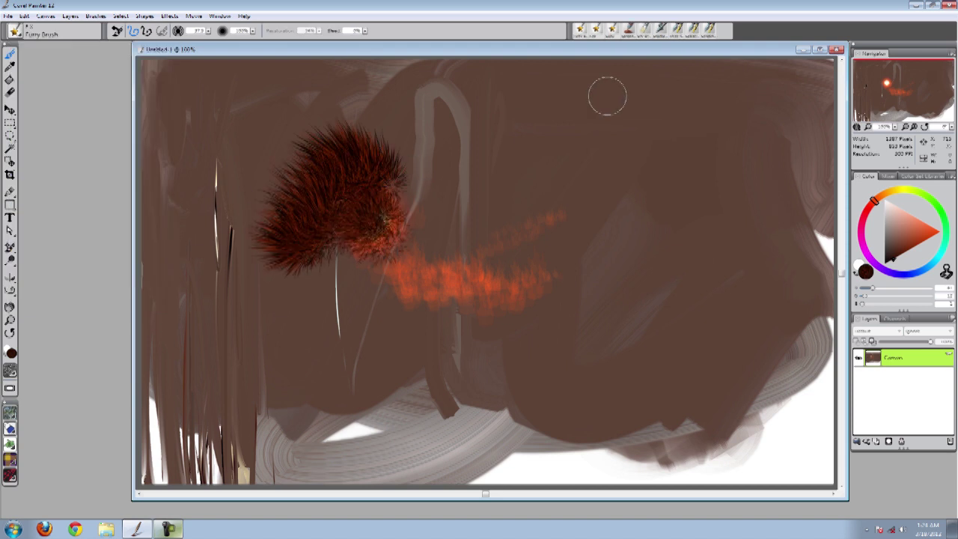
pyautogui.hotkey('ctrl', 'z')
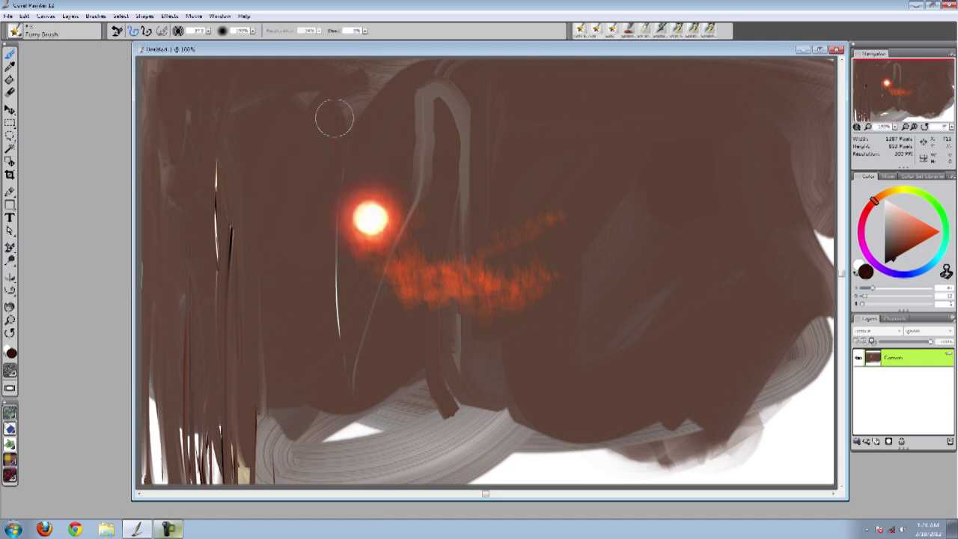
# Look through the brush categories and their variants, including Liquid Ink, Image Hose, Pattern Pens and Charcoal & Conte
pyautogui.click(15, 33)
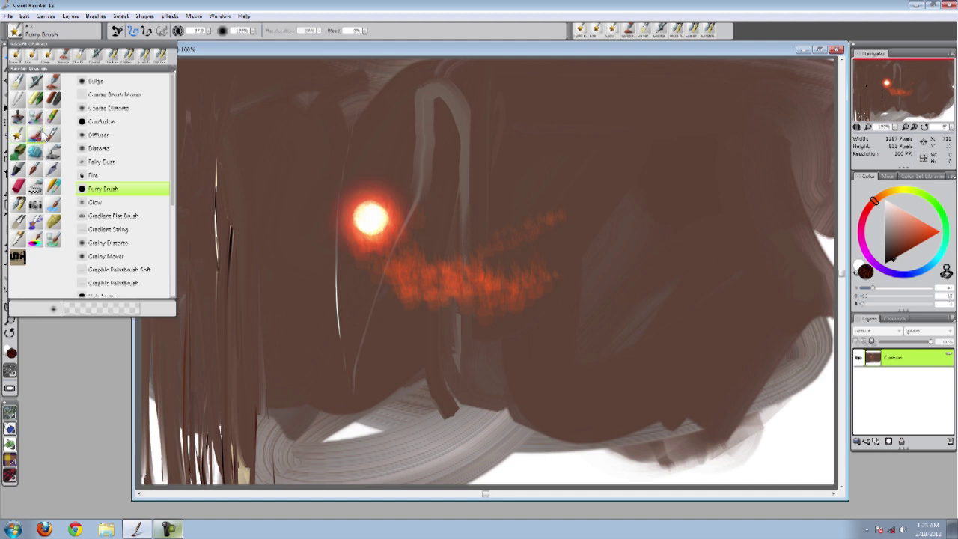
pyautogui.click(36, 136)
pyautogui.click(52, 134)
pyautogui.click(21, 154)
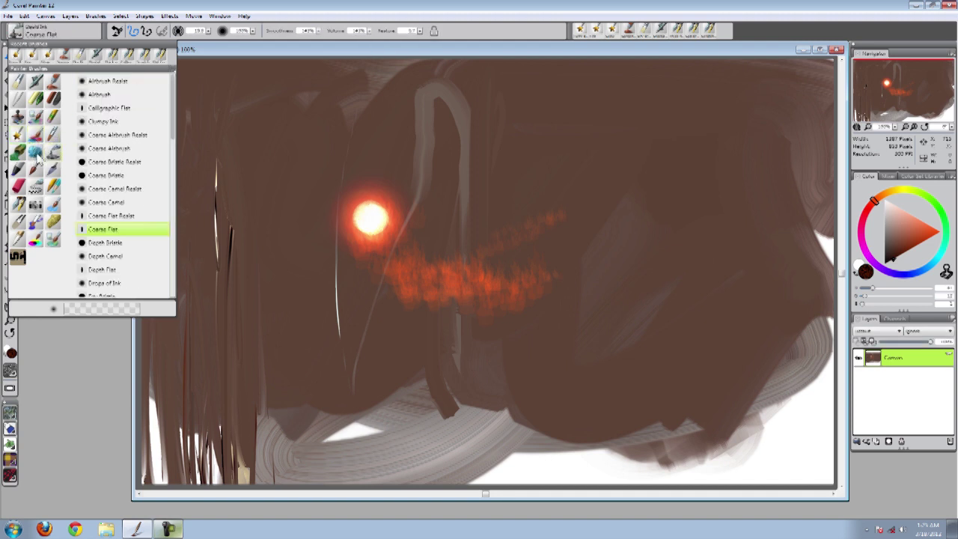
pyautogui.click(20, 175)
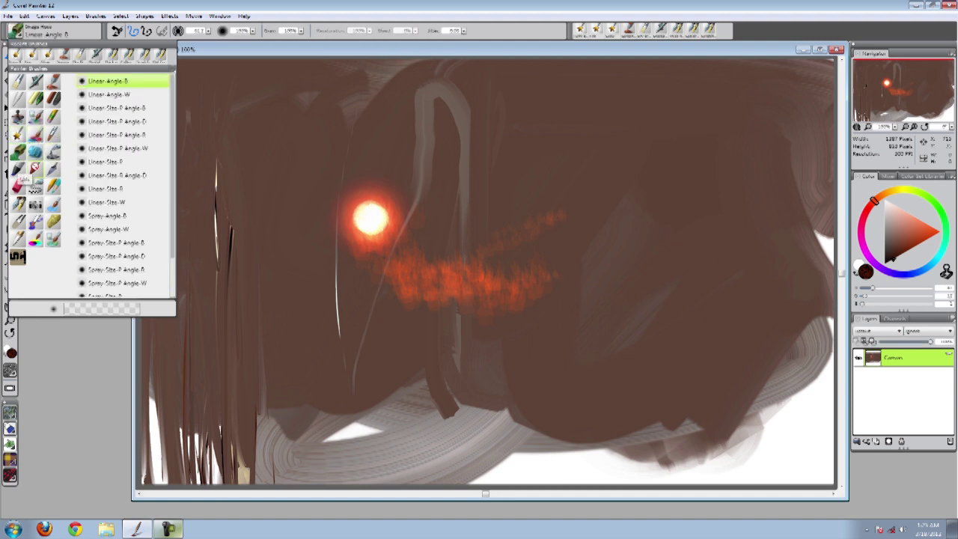
pyautogui.click(53, 171)
pyautogui.click(42, 173)
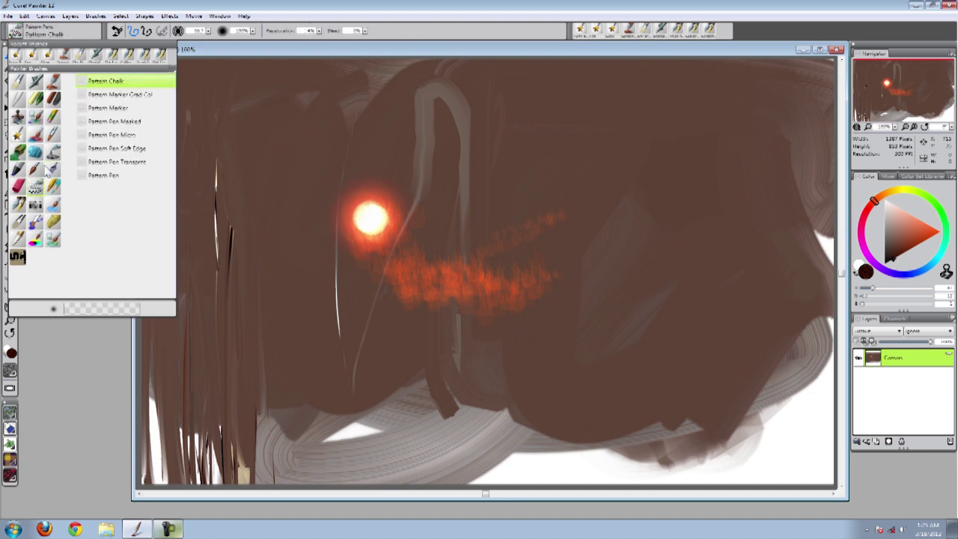
pyautogui.click(52, 103)
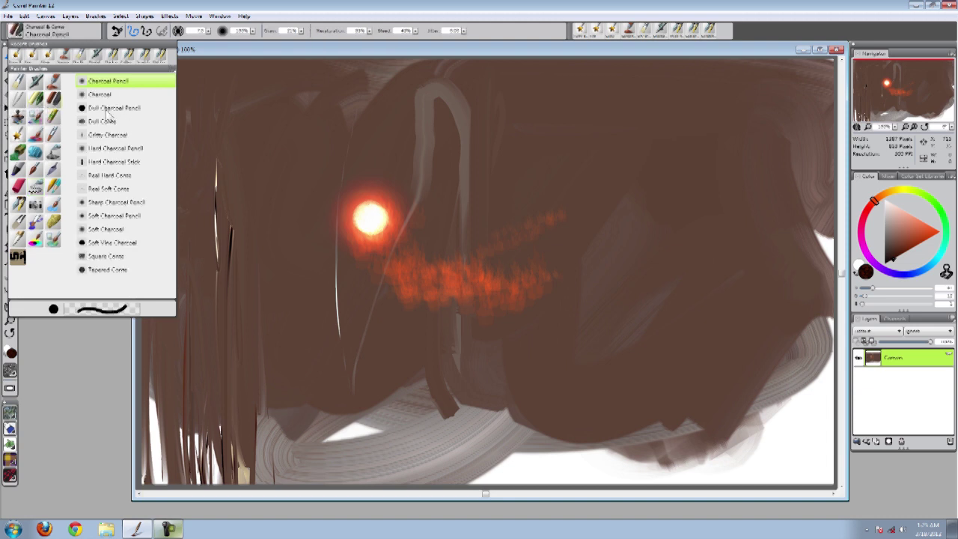
# Switch to the Oil Pastel brush and paint large dark brown strokes over the canvas's center and part of the flames
pyautogui.click(17, 187)
pyautogui.moveTo(386, 225)
pyautogui.mouseDown()
pyautogui.moveTo(538, 151)
pyautogui.moveTo(554, 175)
pyautogui.moveTo(535, 239)
pyautogui.moveTo(449, 300)
pyautogui.moveTo(427, 329)
pyautogui.mouseUp()
pyautogui.hotkey('ctrl', 'z')
pyautogui.moveTo(512, 187)
pyautogui.mouseDown()
pyautogui.moveTo(517, 153)
pyautogui.moveTo(487, 185)
pyautogui.moveTo(430, 143)
pyautogui.moveTo(495, 199)
pyautogui.mouseUp()
pyautogui.moveTo(600, 137)
pyautogui.mouseDown()
pyautogui.moveTo(643, 240)
pyautogui.moveTo(488, 199)
pyautogui.mouseUp()
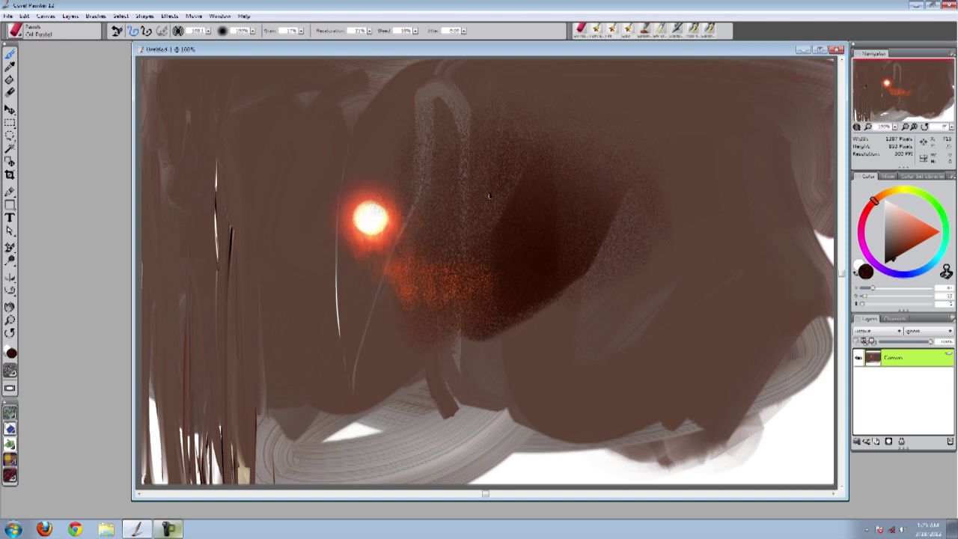
# Extend the dark Oil Pastel strokes across the upper center, and paint sampled brown over the flames and glowing dab
pyautogui.moveTo(409, 150)
pyautogui.mouseDown()
pyautogui.moveTo(322, 120)
pyautogui.moveTo(413, 170)
pyautogui.mouseUp()
pyautogui.moveTo(599, 97)
pyautogui.mouseDown()
pyautogui.moveTo(674, 202)
pyautogui.moveTo(636, 251)
pyautogui.mouseUp()
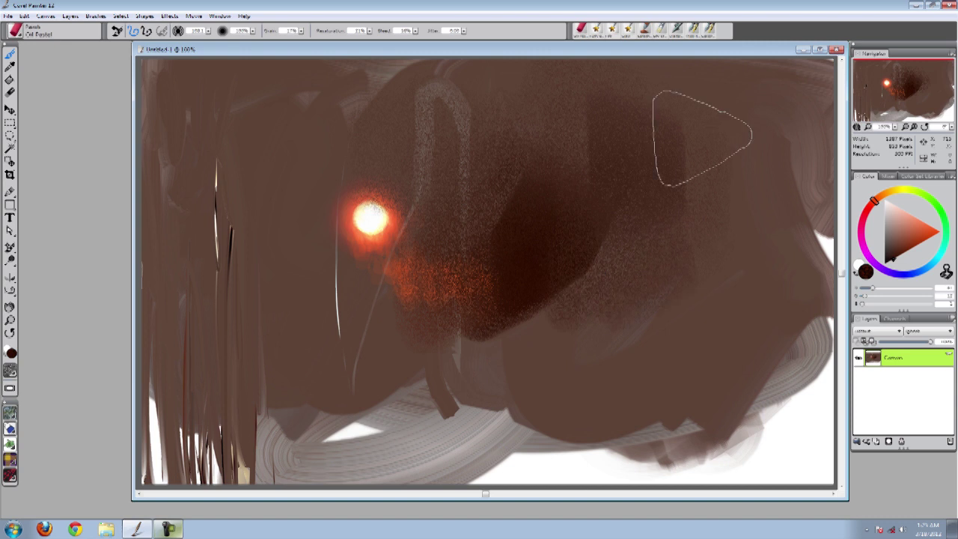
pyautogui.moveTo(704, 138); pyautogui.dragTo(444, 139)
pyautogui.keyDown('alt'); pyautogui.click(519, 364); pyautogui.keyUp('alt')
pyautogui.moveTo(519, 363)
pyautogui.mouseDown()
pyautogui.moveTo(458, 322)
pyautogui.moveTo(411, 328)
pyautogui.moveTo(367, 210)
pyautogui.moveTo(319, 220)
pyautogui.moveTo(338, 246)
pyautogui.moveTo(360, 199)
pyautogui.mouseUp()
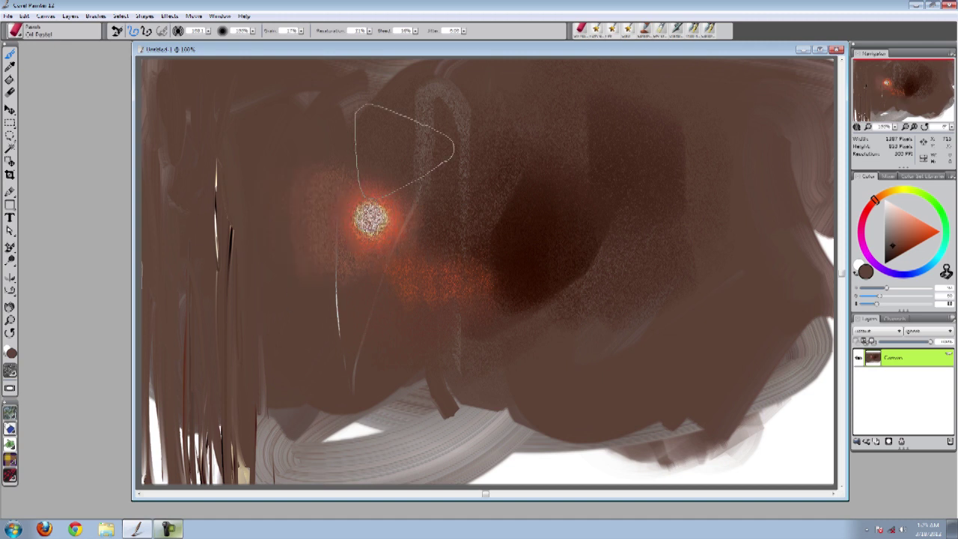
# Switch to the Impasto Oil brush and paint broad brown strokes across the glowing dab and the canvas's right half
pyautogui.click(26, 35)
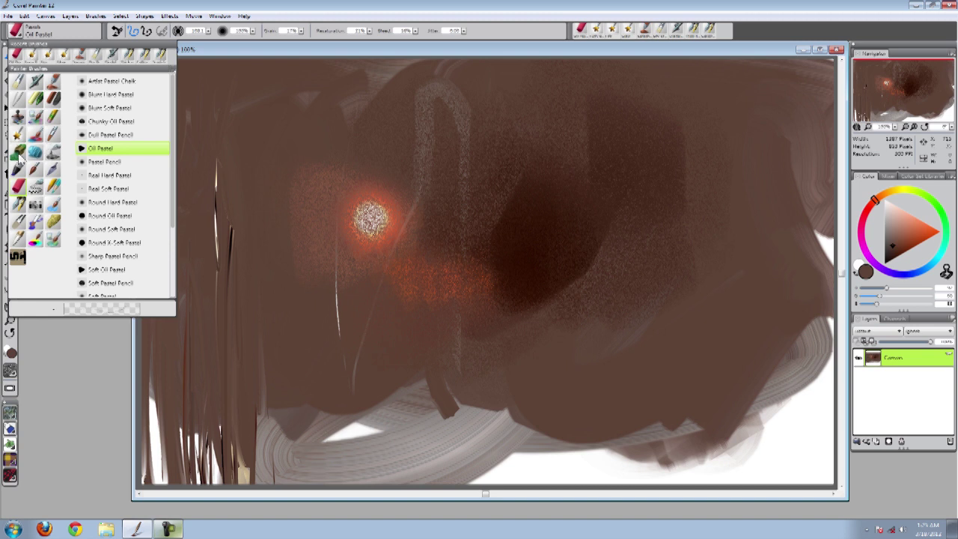
pyautogui.click(36, 154)
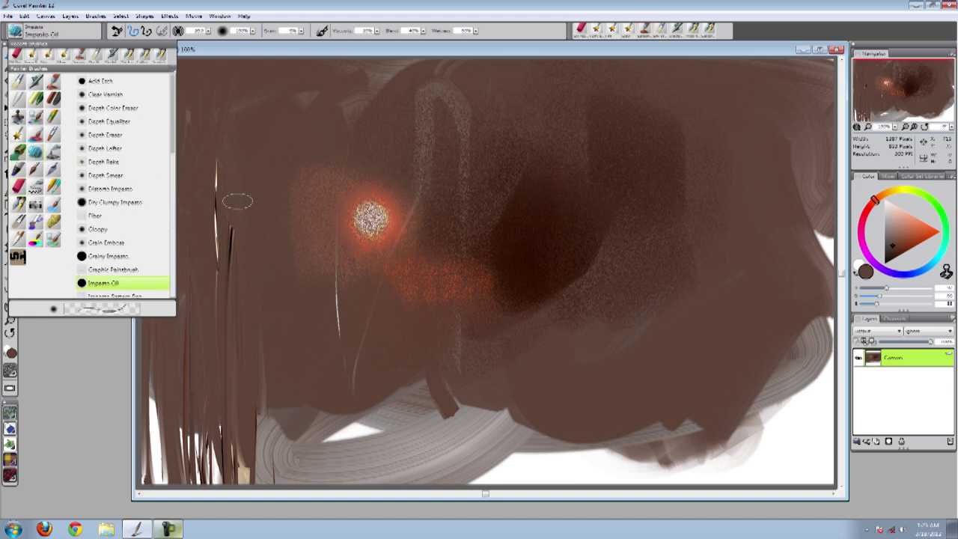
pyautogui.click(255, 177)
pyautogui.moveTo(316, 141)
pyautogui.mouseDown()
pyautogui.moveTo(311, 259)
pyautogui.moveTo(315, 251)
pyautogui.moveTo(368, 257)
pyautogui.mouseUp()
pyautogui.hotkey('ctrl', 'z')
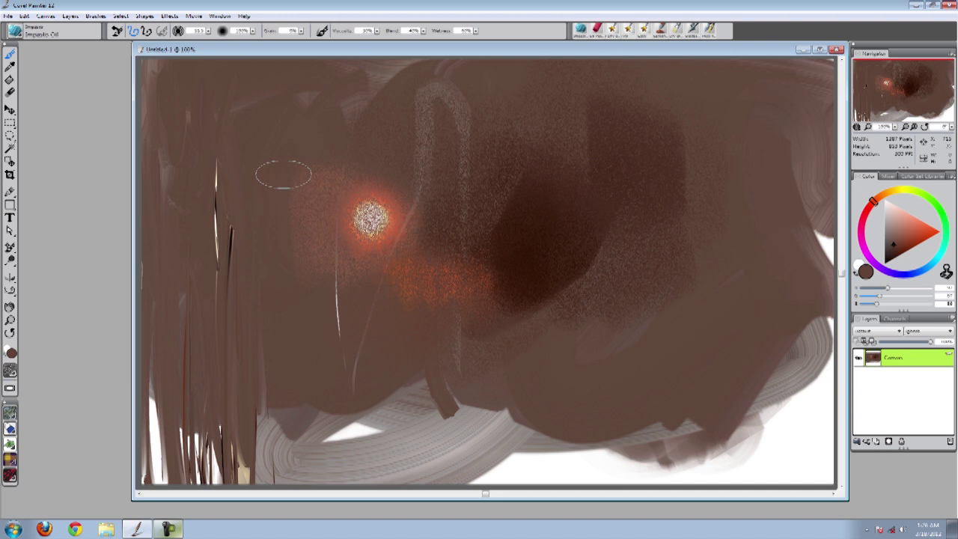
pyautogui.moveTo(300, 226); pyautogui.dragTo(572, 226)
pyautogui.moveTo(700, 232); pyautogui.dragTo(468, 337)
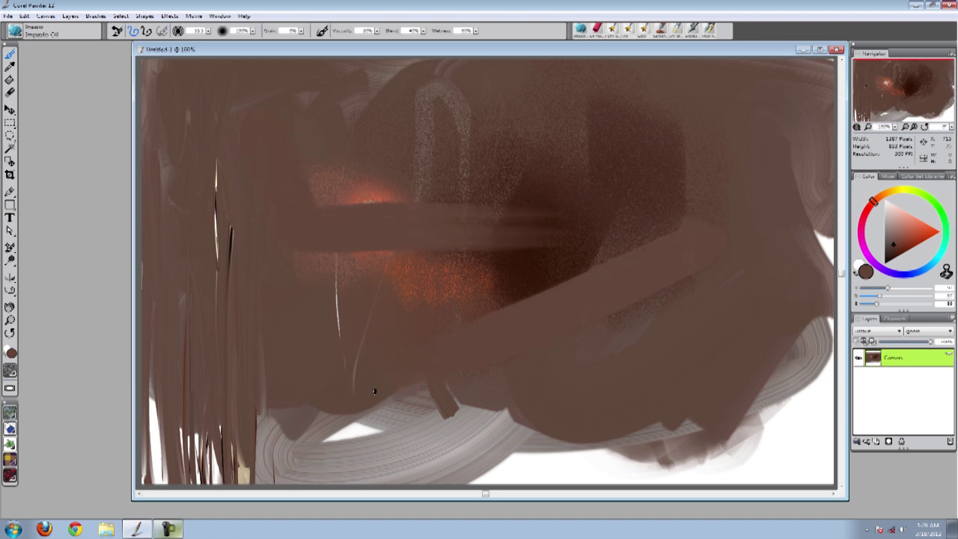
pyautogui.moveTo(573, 187); pyautogui.dragTo(726, 260)
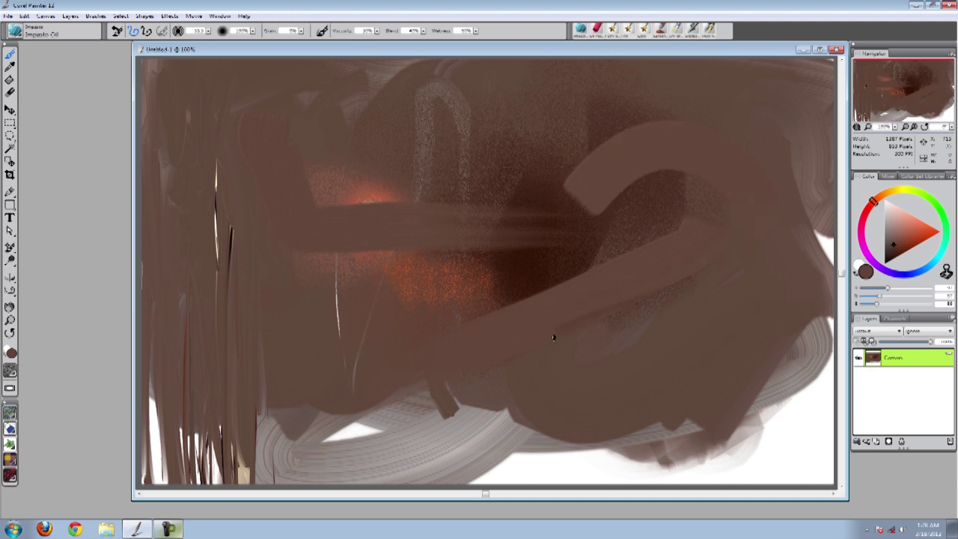
# Blend the remaining orange and dark patches into the brown with broad Impasto Oil strokes, enlarging the brush along the way
pyautogui.moveTo(690, 196)
pyautogui.mouseDown()
pyautogui.moveTo(613, 243)
pyautogui.moveTo(627, 212)
pyautogui.moveTo(610, 229)
pyautogui.moveTo(726, 248)
pyautogui.moveTo(640, 166)
pyautogui.moveTo(558, 172)
pyautogui.mouseUp()
pyautogui.moveTo(395, 219)
pyautogui.mouseDown()
pyautogui.moveTo(344, 214)
pyautogui.moveTo(260, 180)
pyautogui.mouseUp()
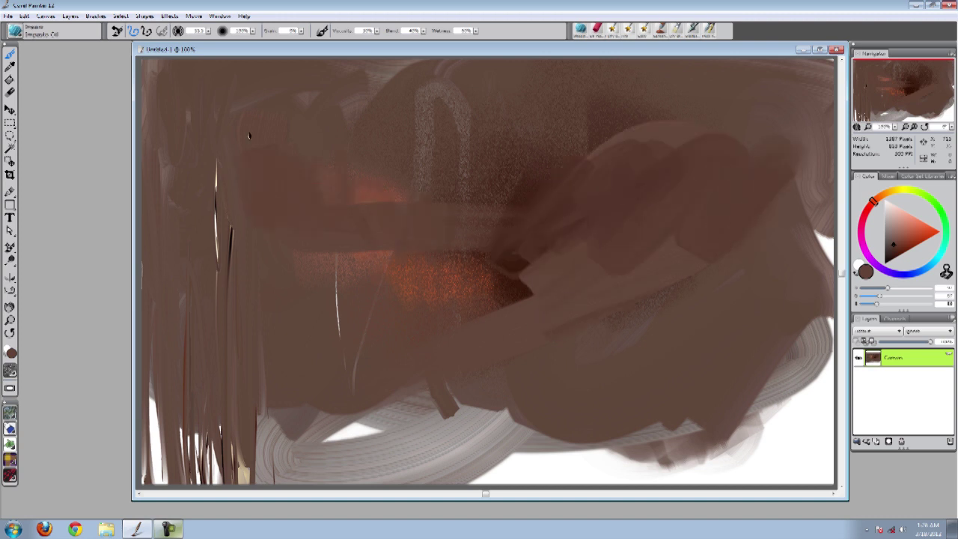
pyautogui.moveTo(352, 193); pyautogui.dragTo(301, 311)
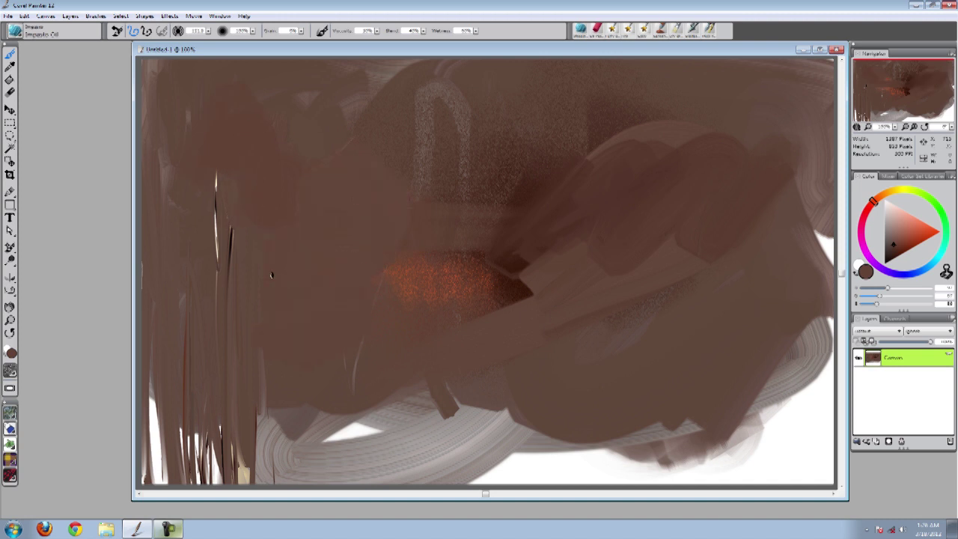
pyautogui.moveTo(354, 167)
pyautogui.mouseDown()
pyautogui.moveTo(403, 152)
pyautogui.moveTo(486, 177)
pyautogui.moveTo(418, 307)
pyautogui.mouseUp()
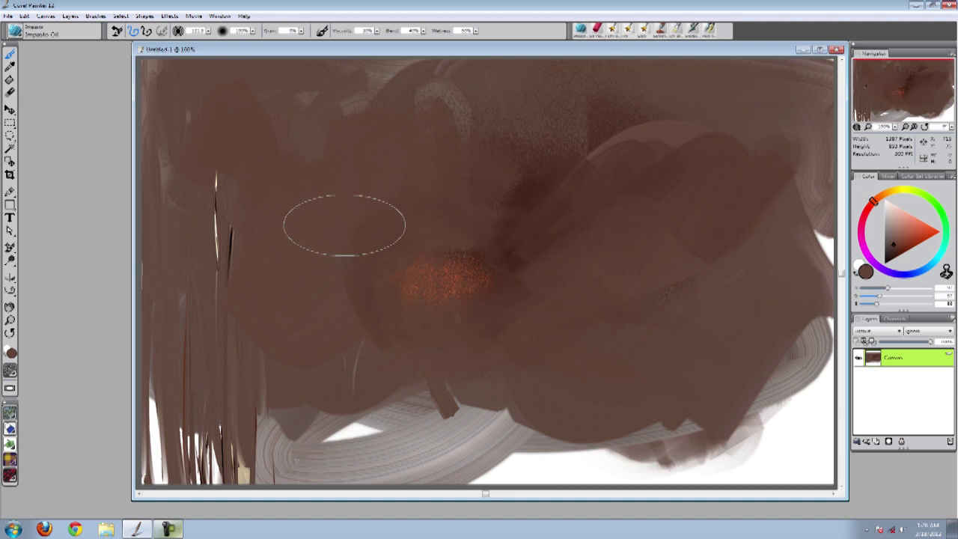
pyautogui.moveTo(428, 132)
pyautogui.mouseDown()
pyautogui.moveTo(235, 207)
pyautogui.moveTo(247, 293)
pyautogui.moveTo(368, 324)
pyautogui.moveTo(577, 239)
pyautogui.mouseUp()
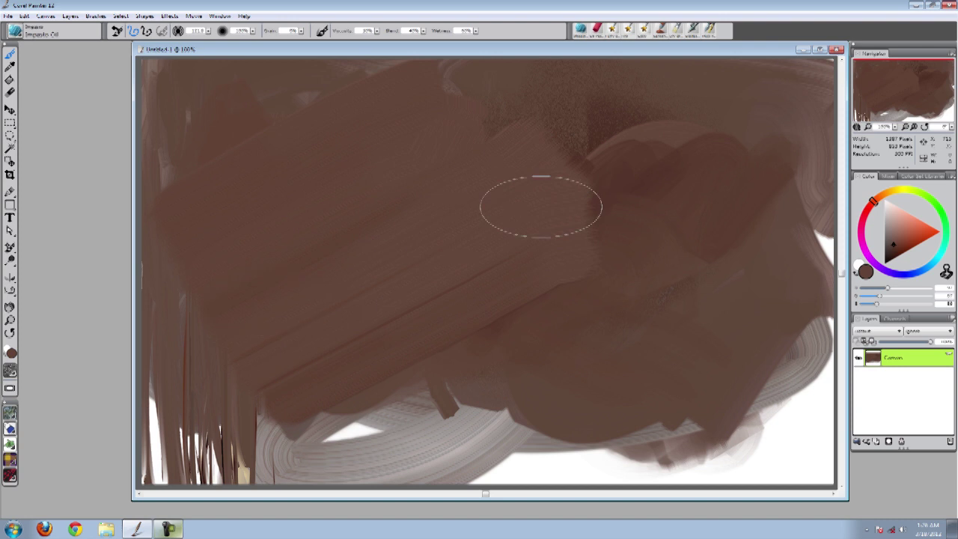
# Select the Scratchboard Tool among the Pens brushes
pyautogui.click(17, 33)
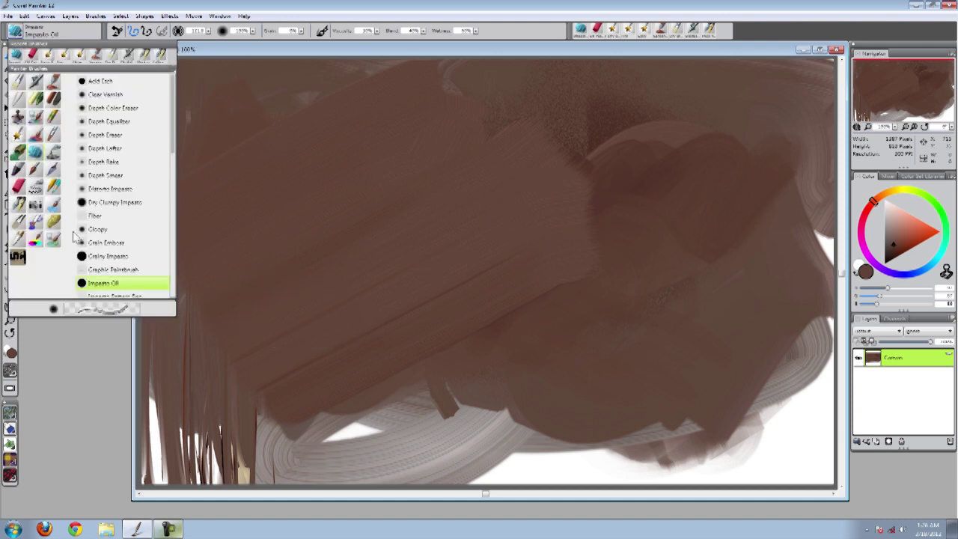
pyautogui.click(19, 205)
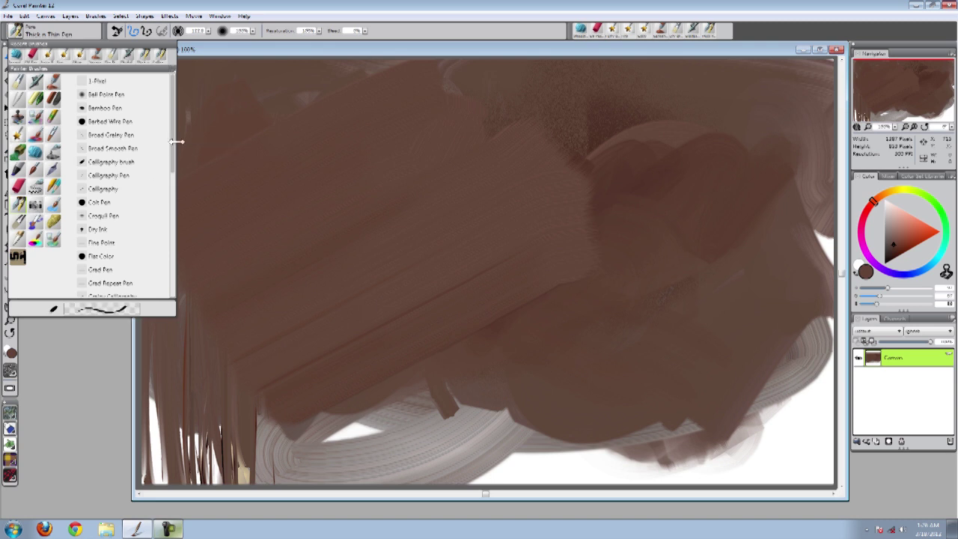
pyautogui.moveTo(171, 146); pyautogui.dragTo(166, 214)
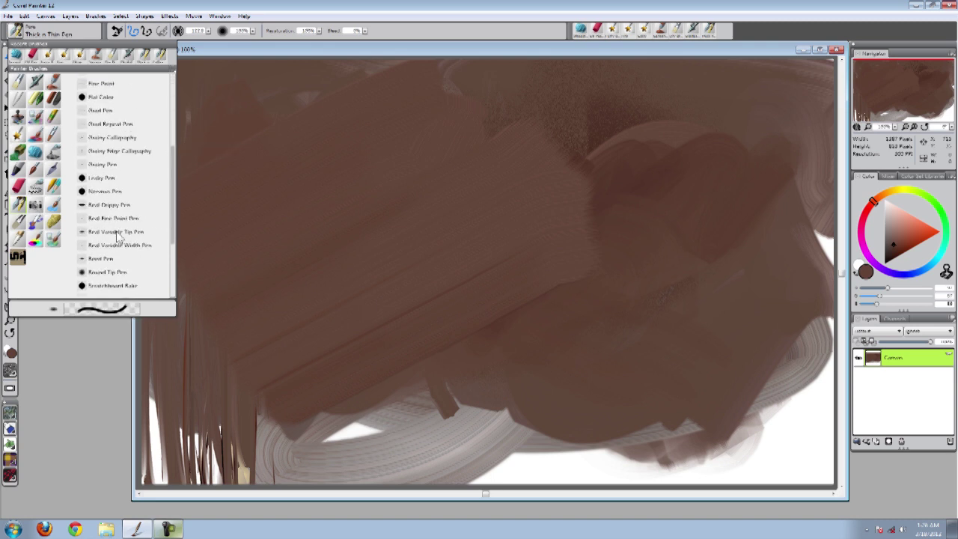
pyautogui.scroll(-3, 172, 241)
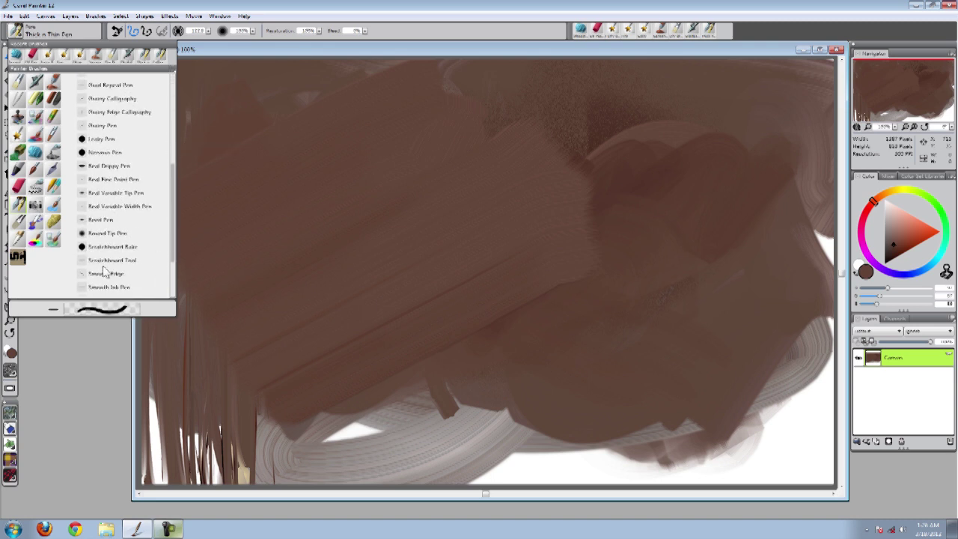
pyautogui.click(112, 261)
# Set the color to a light yellow and cover much of the canvas's left half with thick Scratchboard Tool strokes
pyautogui.moveTo(898, 222); pyautogui.dragTo(920, 220)
pyautogui.click(894, 192)
pyautogui.moveTo(279, 134); pyautogui.dragTo(393, 378)
pyautogui.moveTo(287, 122)
pyautogui.mouseDown()
pyautogui.moveTo(343, 181)
pyautogui.moveTo(403, 307)
pyautogui.moveTo(350, 184)
pyautogui.moveTo(344, 126)
pyautogui.moveTo(351, 205)
pyautogui.mouseUp()
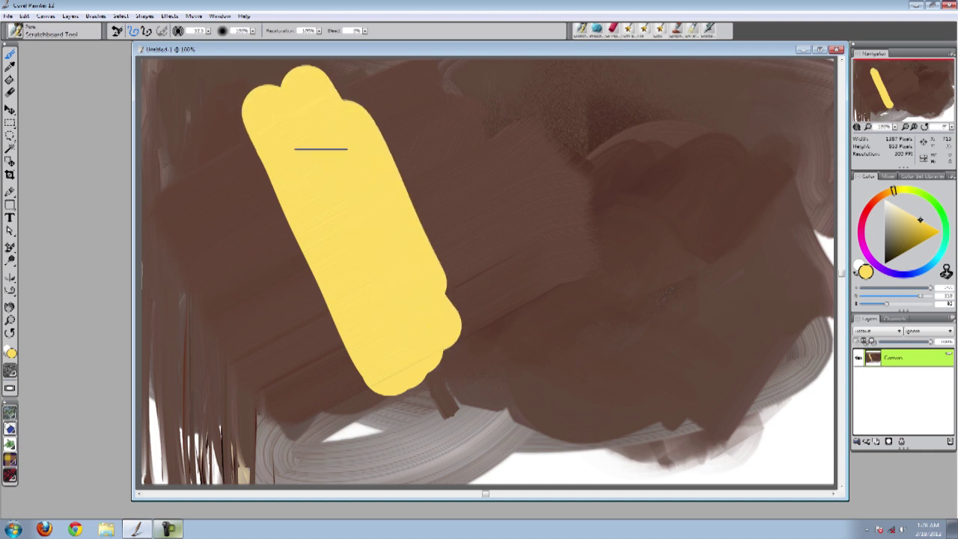
pyautogui.moveTo(273, 163)
pyautogui.mouseDown()
pyautogui.moveTo(385, 441)
pyautogui.moveTo(230, 125)
pyautogui.moveTo(247, 374)
pyautogui.moveTo(368, 223)
pyautogui.moveTo(519, 270)
pyautogui.mouseUp()
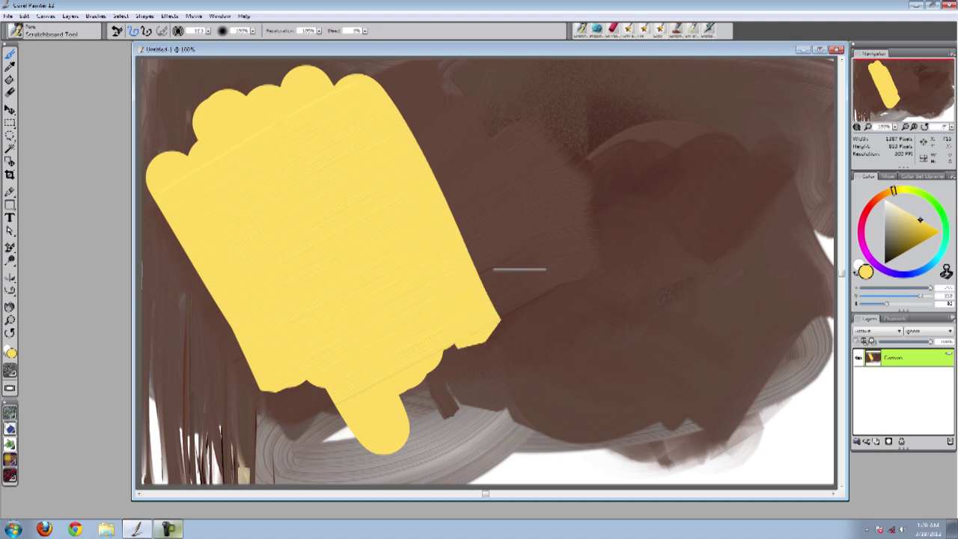
# Try darker Scratchboard Tool strokes over the yellow area and undo them
pyautogui.click(898, 254)
pyautogui.moveTo(235, 171); pyautogui.dragTo(233, 142)
pyautogui.moveTo(176, 127); pyautogui.dragTo(329, 381)
pyautogui.moveTo(224, 123); pyautogui.dragTo(352, 393)
pyautogui.hotkey('ctrl', 'z')
pyautogui.hotkey('ctrl', 'z')
# Set the color to white and paint thick crossing Scratchboard Tool strokes over the yellow area
pyautogui.click(887, 203)
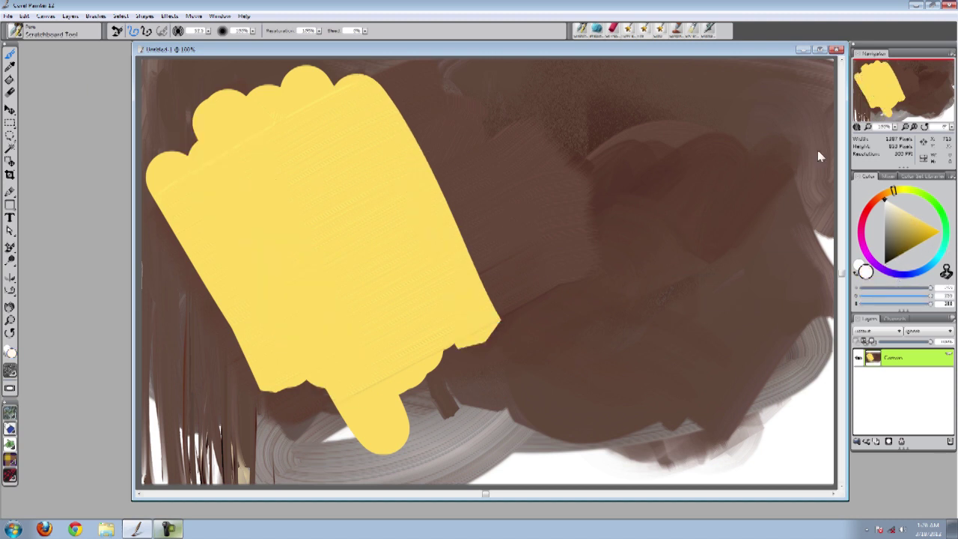
pyautogui.moveTo(257, 101); pyautogui.dragTo(342, 353)
pyautogui.moveTo(202, 112)
pyautogui.mouseDown()
pyautogui.moveTo(344, 337)
pyautogui.moveTo(291, 186)
pyautogui.mouseUp()
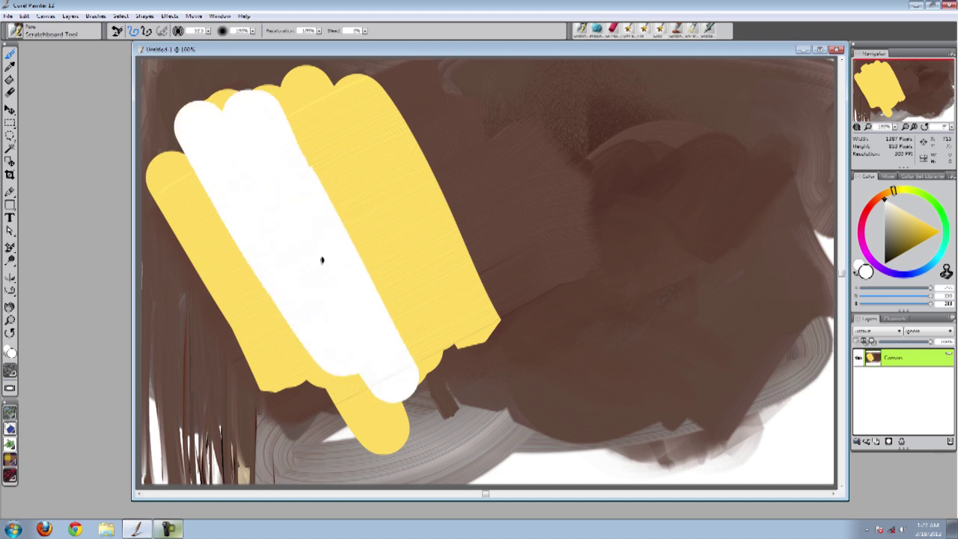
pyautogui.moveTo(449, 212); pyautogui.dragTo(357, 241)
pyautogui.moveTo(299, 297)
pyautogui.mouseDown()
pyautogui.moveTo(364, 316)
pyautogui.moveTo(533, 251)
pyautogui.mouseUp()
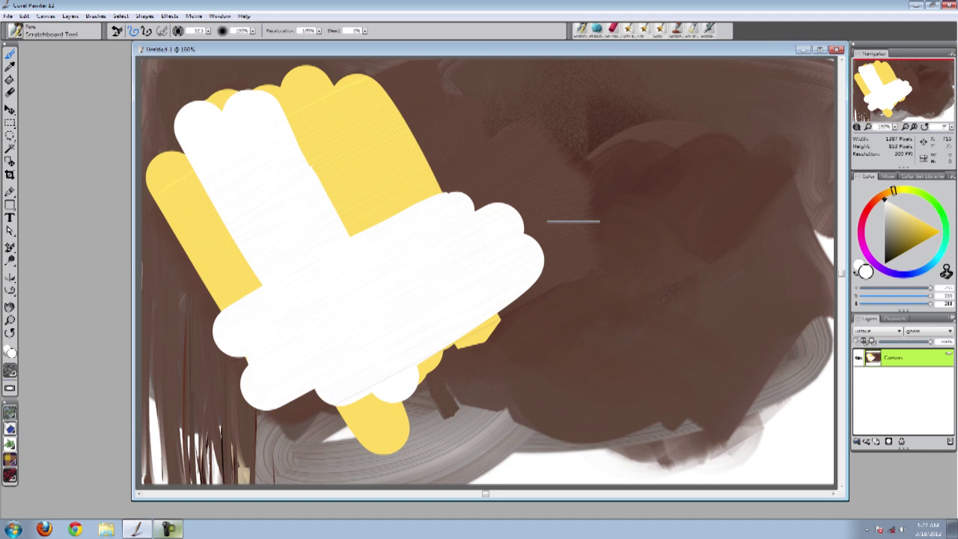
# Undo the white and yellow Scratchboard Tool strokes until the brown canvas is restored
pyautogui.click(21, 35)
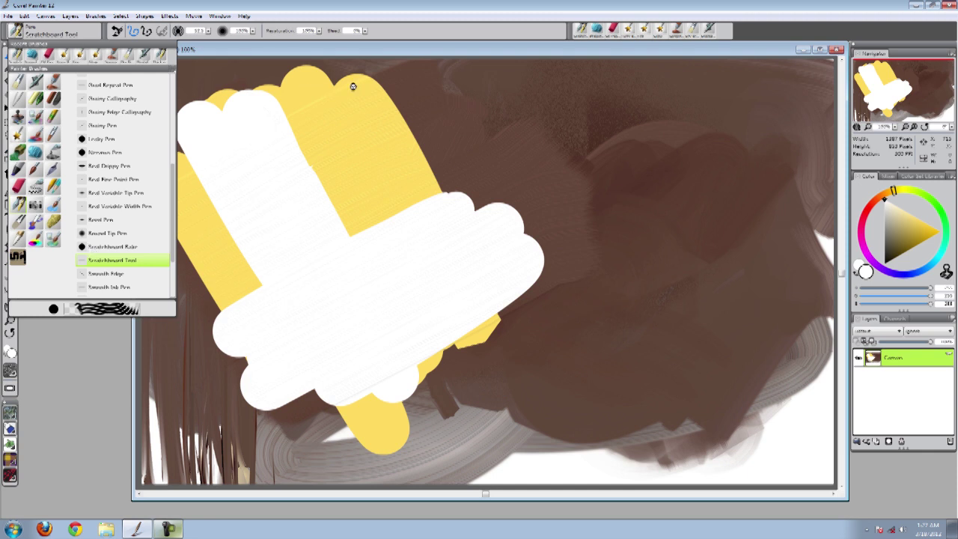
pyautogui.hotkey('ctrl', 'z')
pyautogui.hotkey('ctrl', 'z')
pyautogui.hotkey('ctrl', 'z')
pyautogui.hotkey('ctrl', 'z')
pyautogui.hotkey('ctrl', 'z')
pyautogui.hotkey('ctrl', 'z')
pyautogui.hotkey('ctrl', 'z')
pyautogui.hotkey('ctrl', 'z')
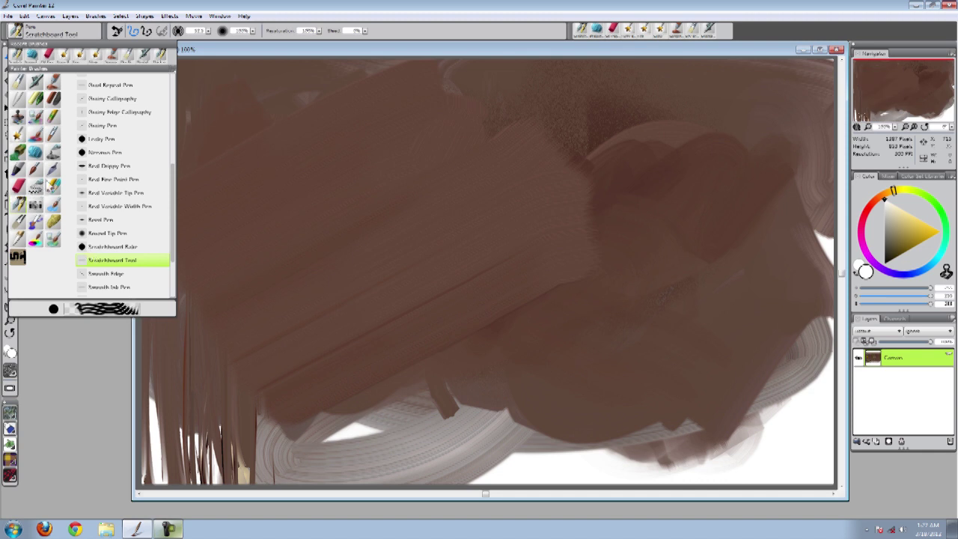
# Switch to the Impasto Oil brush and blend white strokes into the brown paint around the canvas's center
pyautogui.click(35, 154)
pyautogui.moveTo(442, 224)
pyautogui.mouseDown()
pyautogui.moveTo(492, 186)
pyautogui.moveTo(504, 247)
pyautogui.moveTo(367, 175)
pyautogui.moveTo(405, 300)
pyautogui.moveTo(332, 317)
pyautogui.moveTo(449, 329)
pyautogui.moveTo(613, 265)
pyautogui.moveTo(644, 159)
pyautogui.mouseUp()
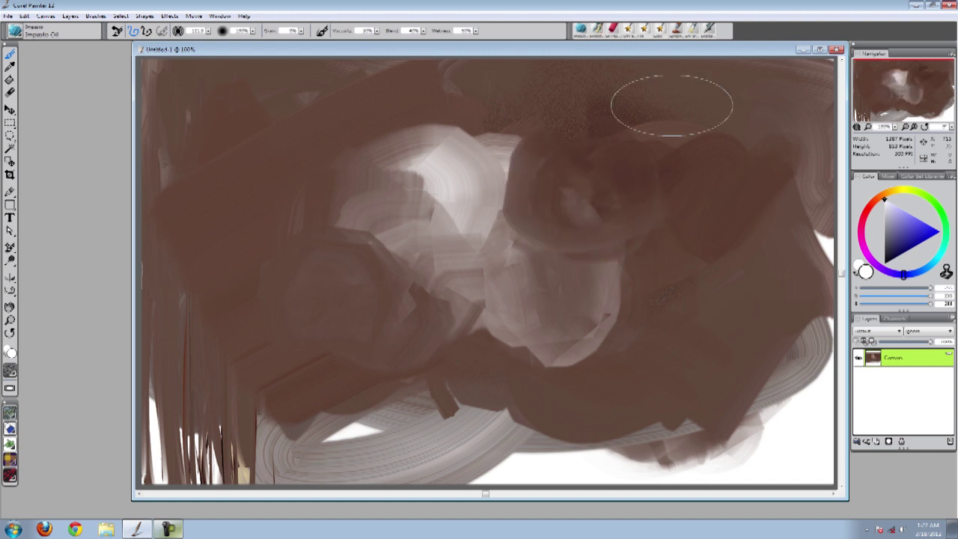
# Copy the Impasto Oil variant to the custom brush category at the end of the category list
pyautogui.click(20, 40)
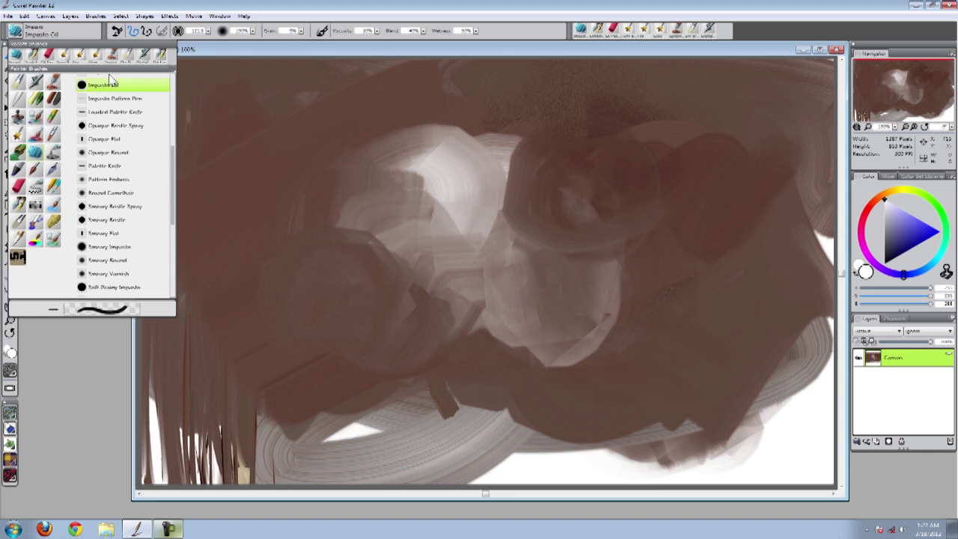
pyautogui.click(173, 70)
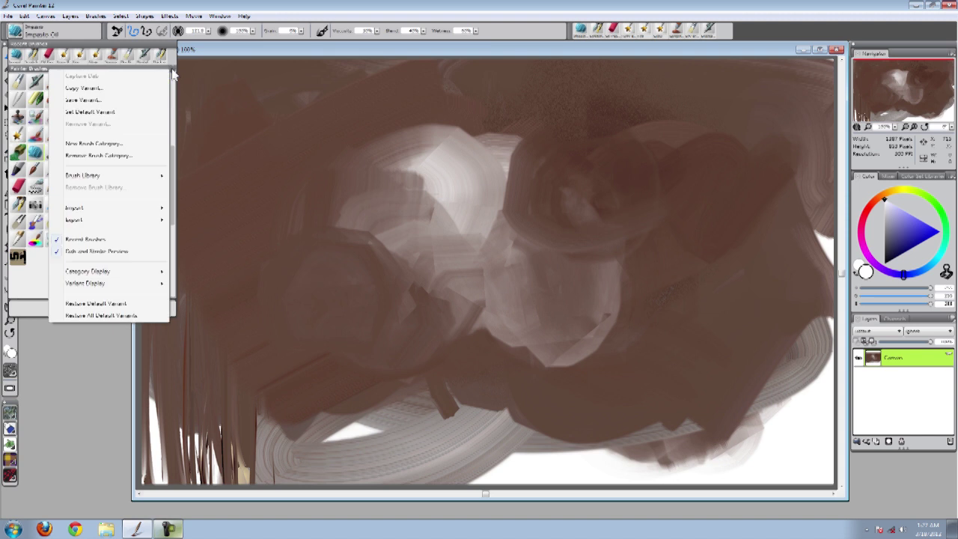
pyautogui.click(125, 90)
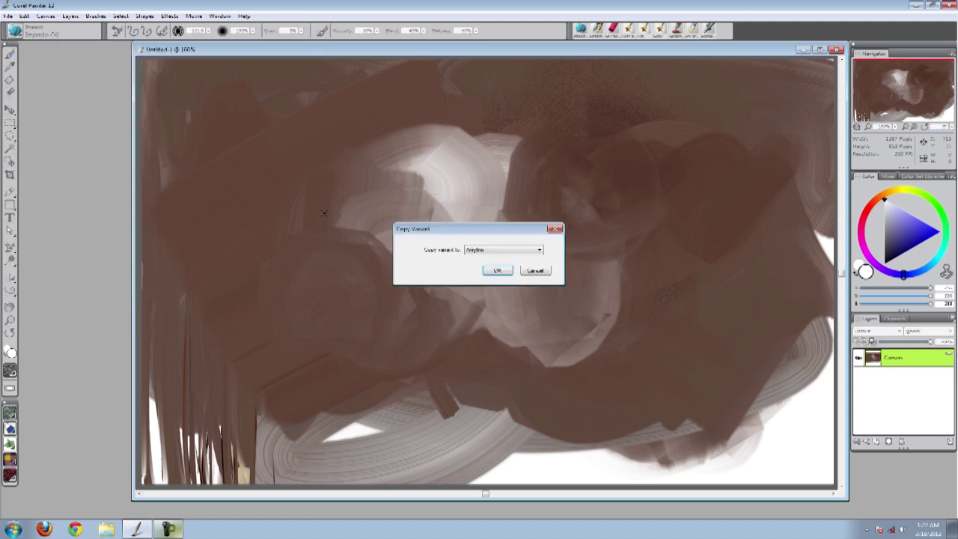
pyautogui.click(539, 251)
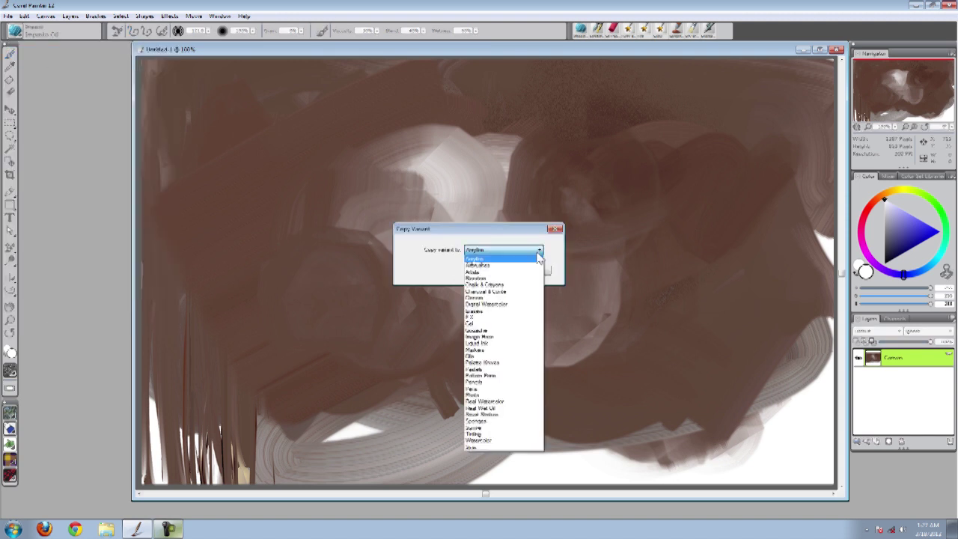
pyautogui.click(508, 447)
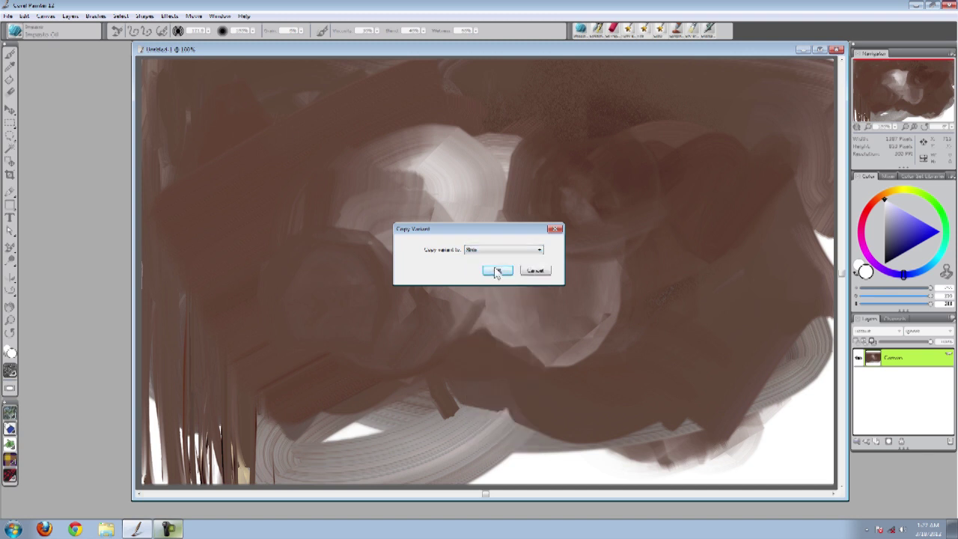
pyautogui.click(497, 271)
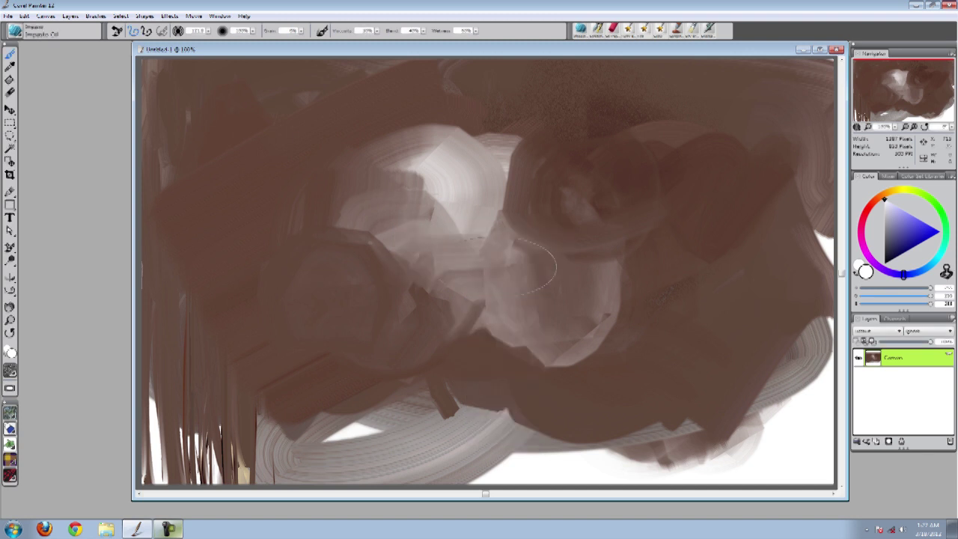
# Select the Impasto Oil copy in the custom brush category and paint broad white strokes across the canvas's upper half
pyautogui.click(17, 31)
pyautogui.click(18, 258)
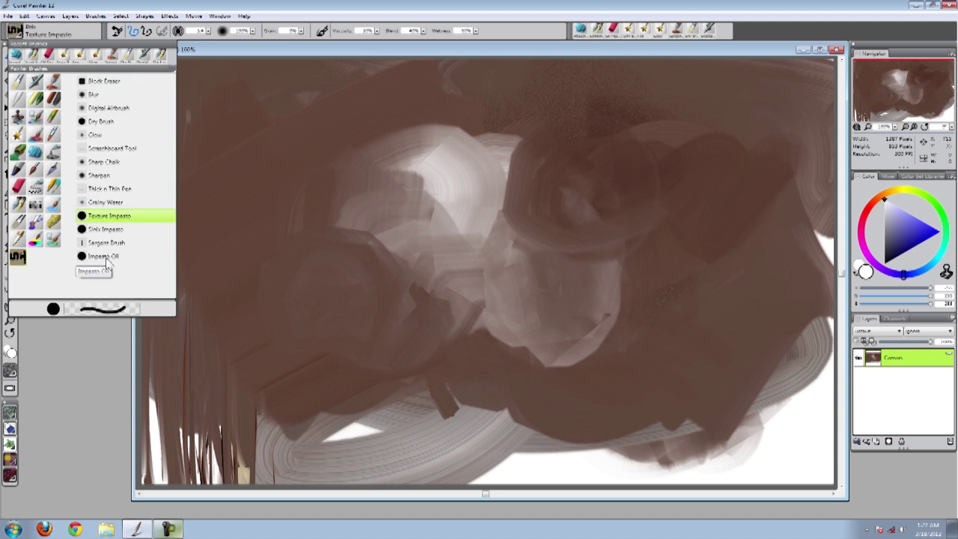
pyautogui.click(105, 258)
pyautogui.moveTo(398, 296)
pyautogui.mouseDown()
pyautogui.moveTo(606, 280)
pyautogui.moveTo(291, 175)
pyautogui.moveTo(310, 143)
pyautogui.moveTo(355, 209)
pyautogui.moveTo(348, 285)
pyautogui.moveTo(374, 314)
pyautogui.mouseUp()
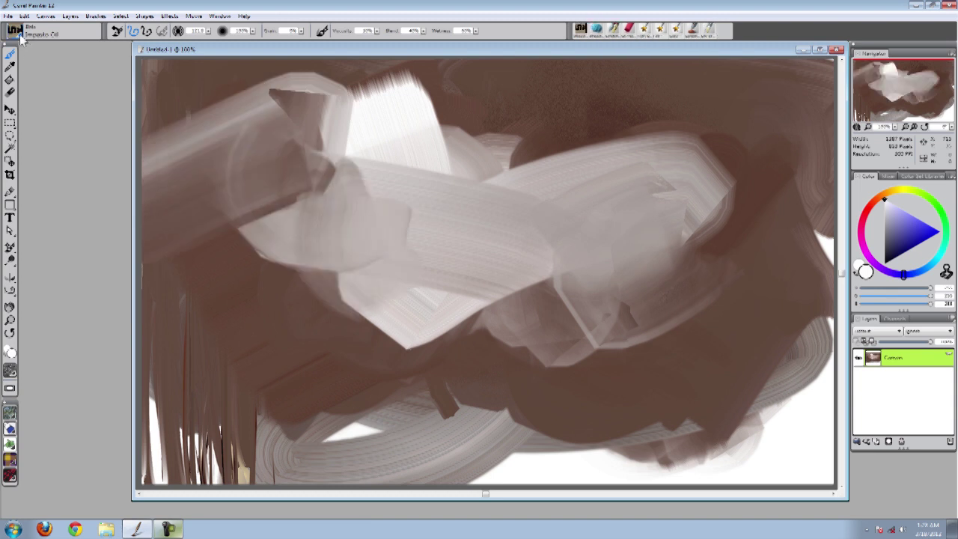
# Display the brush's Size controls and paint broad diagonal test strokes across the canvas's center and left side
pyautogui.click(113, 39)
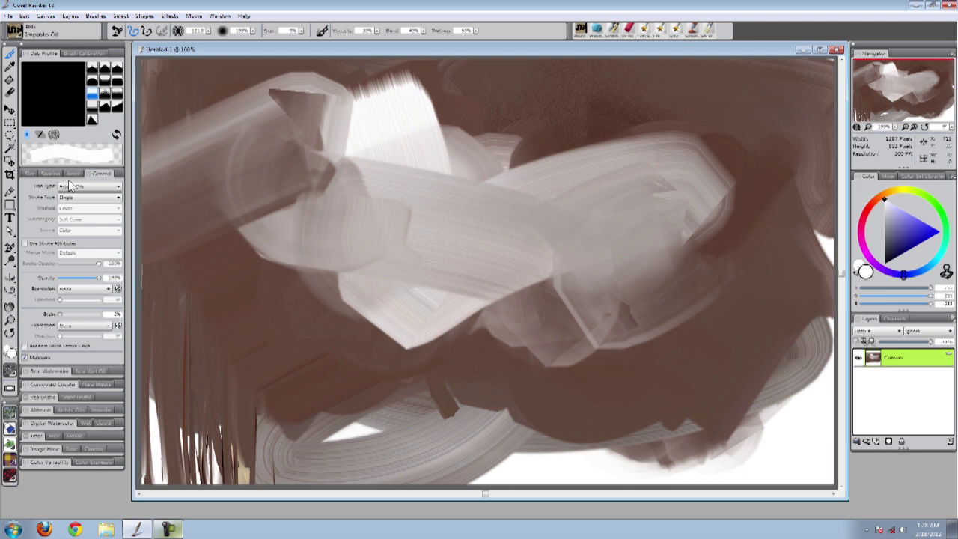
pyautogui.click(75, 174)
pyautogui.click(51, 174)
pyautogui.click(30, 174)
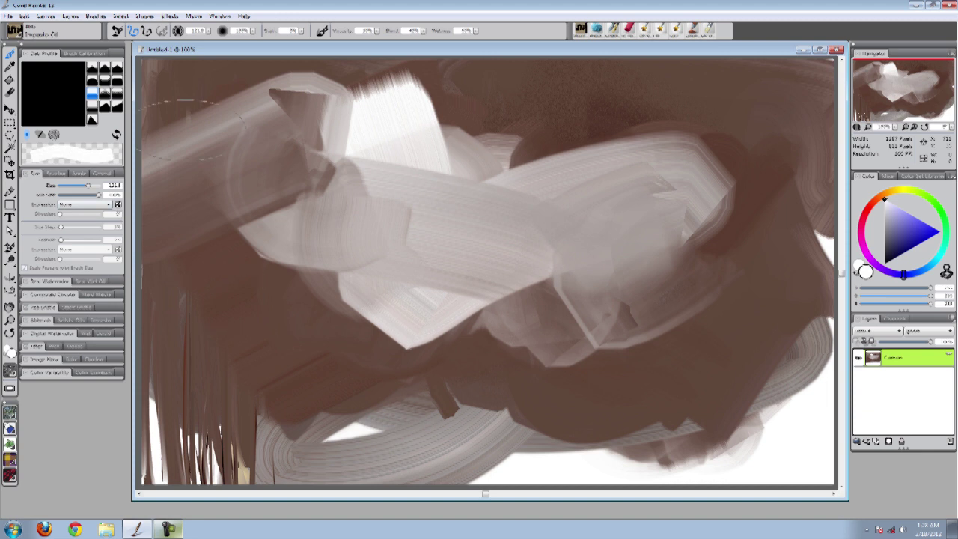
pyautogui.moveTo(389, 249)
pyautogui.mouseDown()
pyautogui.moveTo(539, 261)
pyautogui.moveTo(665, 217)
pyautogui.moveTo(607, 192)
pyautogui.moveTo(447, 199)
pyautogui.moveTo(486, 147)
pyautogui.moveTo(261, 302)
pyautogui.moveTo(489, 222)
pyautogui.moveTo(393, 332)
pyautogui.moveTo(315, 315)
pyautogui.mouseUp()
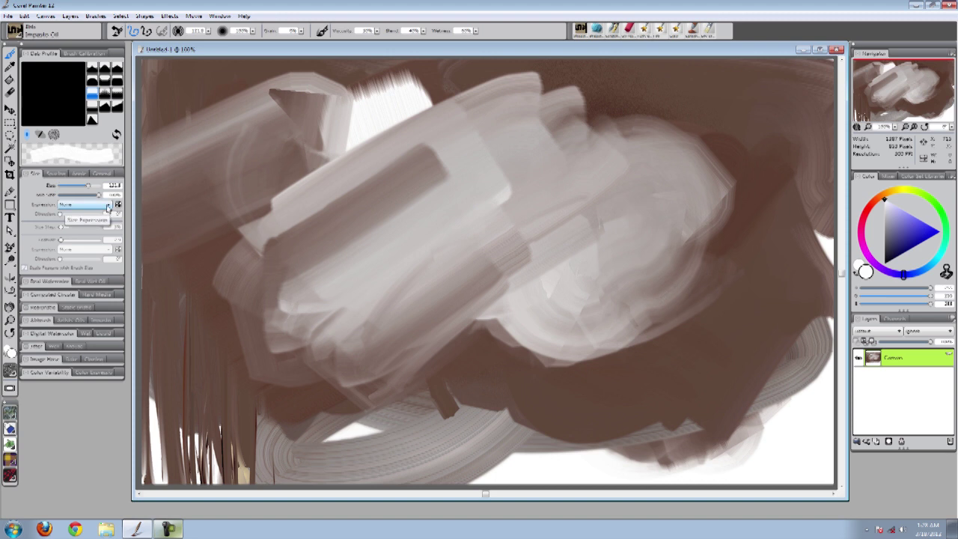
# Set the brush's Size Expression to Pressure and paint curved white strokes with varying width across the canvas
pyautogui.click(107, 207)
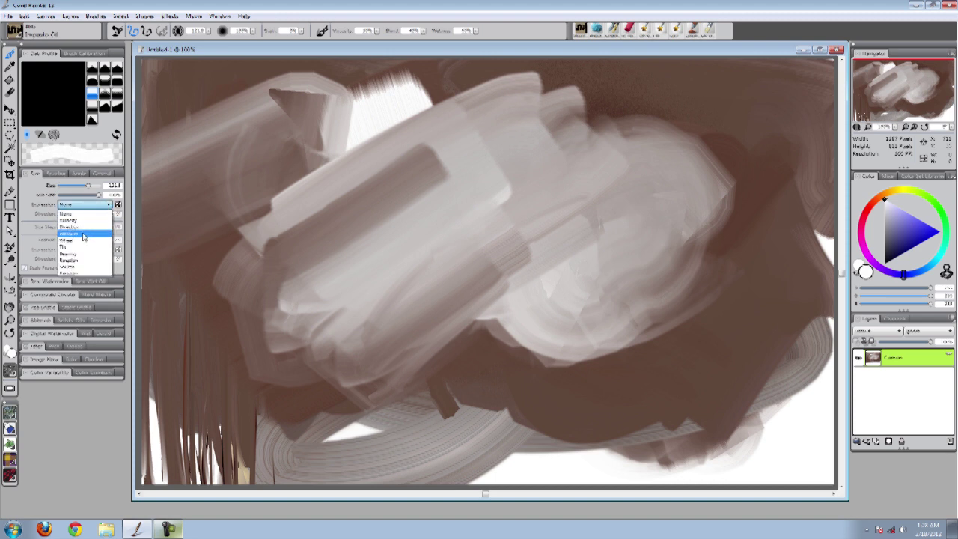
pyautogui.click(75, 233)
pyautogui.moveTo(396, 240)
pyautogui.mouseDown()
pyautogui.moveTo(490, 232)
pyautogui.moveTo(512, 292)
pyautogui.moveTo(303, 397)
pyautogui.moveTo(180, 367)
pyautogui.mouseUp()
pyautogui.moveTo(214, 335)
pyautogui.mouseDown()
pyautogui.moveTo(396, 203)
pyautogui.moveTo(449, 139)
pyautogui.mouseUp()
pyautogui.moveTo(96, 198); pyautogui.dragTo(60, 196)
pyautogui.moveTo(443, 223)
pyautogui.mouseDown()
pyautogui.moveTo(507, 247)
pyautogui.moveTo(536, 277)
pyautogui.moveTo(587, 274)
pyautogui.moveTo(654, 235)
pyautogui.moveTo(748, 241)
pyautogui.mouseUp()
pyautogui.moveTo(738, 332)
pyautogui.mouseDown()
pyautogui.moveTo(680, 380)
pyautogui.moveTo(591, 428)
pyautogui.moveTo(452, 448)
pyautogui.moveTo(374, 445)
pyautogui.mouseUp()
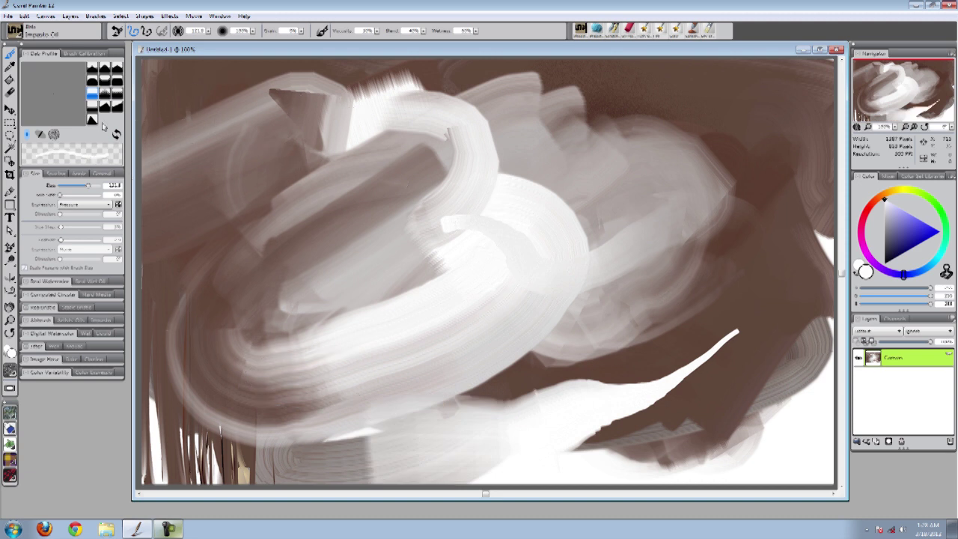
# Set the brush's Viscosity to 0% and paint overlapping blended white and gray strokes over most of the canvas
pyautogui.moveTo(379, 34); pyautogui.dragTo(352, 43)
pyautogui.moveTo(711, 101)
pyautogui.mouseDown()
pyautogui.moveTo(689, 259)
pyautogui.moveTo(482, 383)
pyautogui.moveTo(444, 310)
pyautogui.moveTo(571, 278)
pyautogui.moveTo(400, 231)
pyautogui.moveTo(274, 250)
pyautogui.moveTo(214, 274)
pyautogui.moveTo(327, 387)
pyautogui.moveTo(375, 385)
pyautogui.moveTo(391, 249)
pyautogui.moveTo(218, 210)
pyautogui.moveTo(247, 300)
pyautogui.mouseUp()
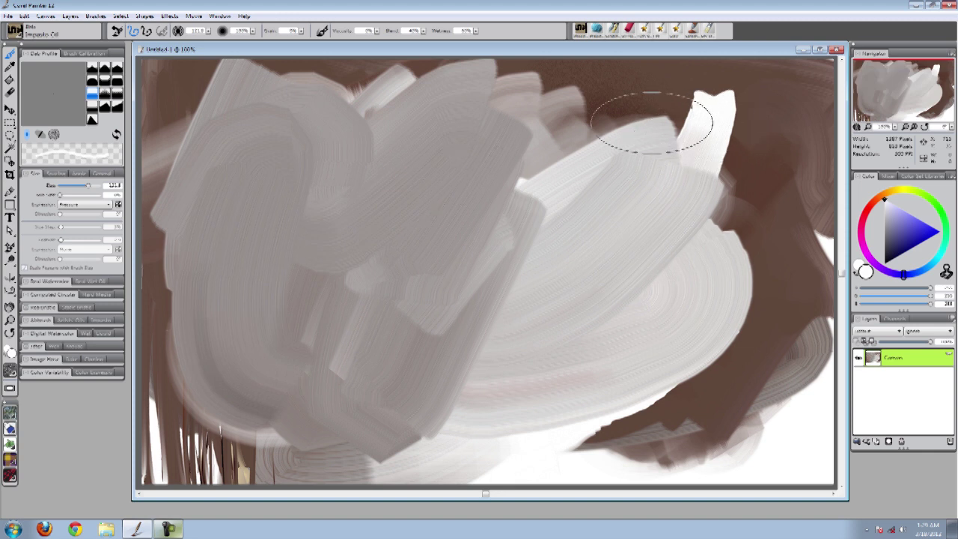
pyautogui.moveTo(582, 171)
pyautogui.mouseDown()
pyautogui.moveTo(605, 185)
pyautogui.moveTo(397, 258)
pyautogui.mouseUp()
pyautogui.moveTo(539, 178)
pyautogui.mouseDown()
pyautogui.moveTo(268, 314)
pyautogui.moveTo(254, 361)
pyautogui.moveTo(296, 315)
pyautogui.moveTo(193, 252)
pyautogui.moveTo(197, 145)
pyautogui.moveTo(154, 85)
pyautogui.moveTo(239, 142)
pyautogui.mouseUp()
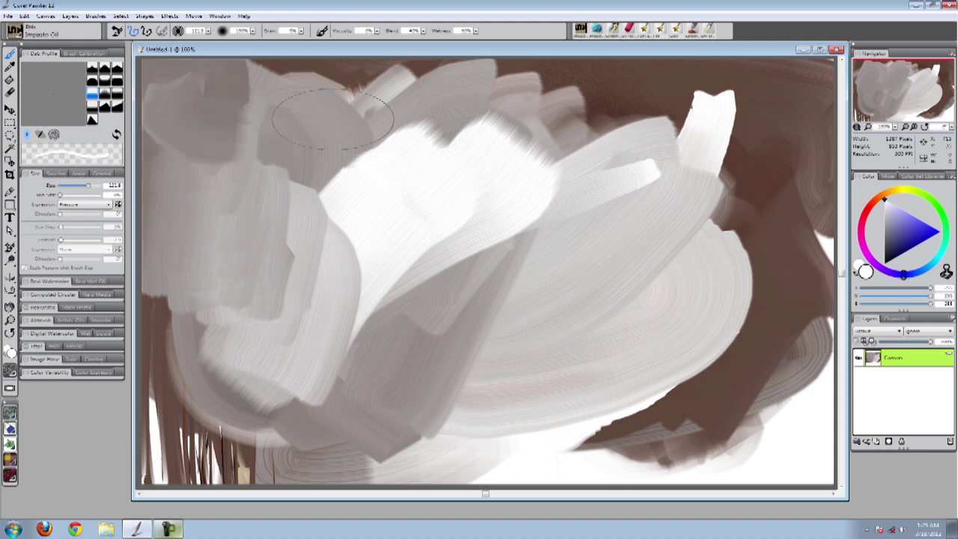
pyautogui.moveTo(253, 94)
pyautogui.mouseDown()
pyautogui.moveTo(295, 195)
pyautogui.moveTo(345, 112)
pyautogui.mouseUp()
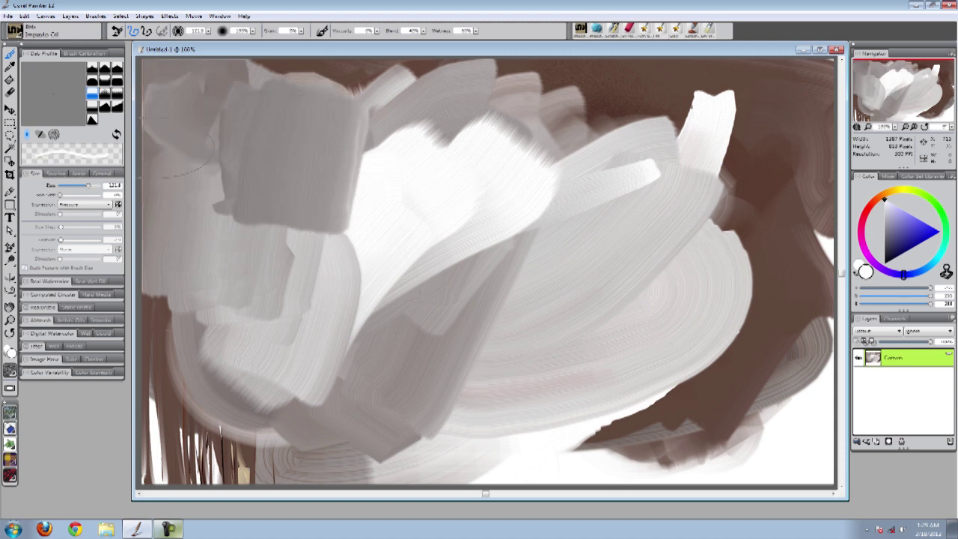
pyautogui.moveTo(402, 184)
pyautogui.mouseDown()
pyautogui.moveTo(342, 214)
pyautogui.moveTo(342, 205)
pyautogui.moveTo(351, 207)
pyautogui.moveTo(312, 304)
pyautogui.mouseUp()
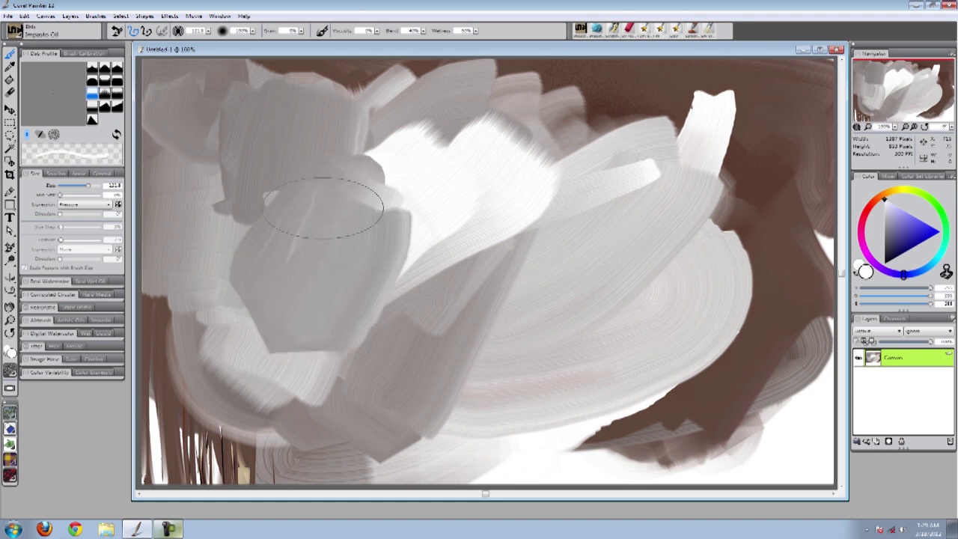
# Reduce the brush's Blend amount and cover nearly the whole canvas with white Impasto Oil strokes
pyautogui.click(423, 32)
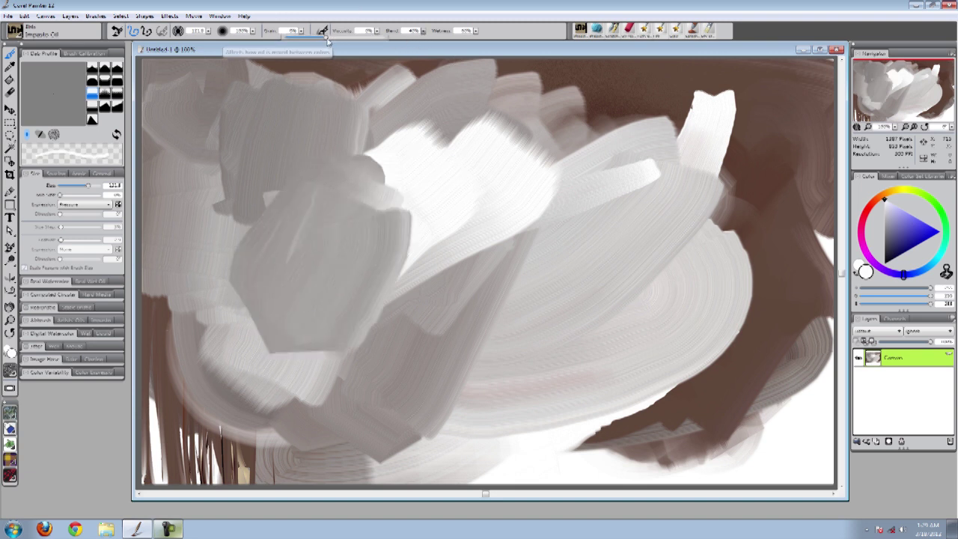
pyautogui.moveTo(381, 188)
pyautogui.mouseDown()
pyautogui.moveTo(306, 269)
pyautogui.moveTo(266, 209)
pyautogui.moveTo(231, 253)
pyautogui.moveTo(190, 247)
pyautogui.moveTo(273, 271)
pyautogui.moveTo(412, 362)
pyautogui.moveTo(473, 331)
pyautogui.moveTo(370, 257)
pyautogui.moveTo(362, 206)
pyautogui.moveTo(222, 145)
pyautogui.moveTo(217, 104)
pyautogui.moveTo(311, 67)
pyautogui.moveTo(481, 128)
pyautogui.moveTo(546, 232)
pyautogui.moveTo(539, 307)
pyautogui.moveTo(323, 378)
pyautogui.moveTo(218, 315)
pyautogui.moveTo(195, 316)
pyautogui.moveTo(157, 221)
pyautogui.moveTo(143, 108)
pyautogui.moveTo(212, 93)
pyautogui.moveTo(273, 397)
pyautogui.moveTo(200, 420)
pyautogui.moveTo(447, 452)
pyautogui.moveTo(647, 278)
pyautogui.moveTo(720, 240)
pyautogui.moveTo(794, 338)
pyautogui.moveTo(675, 458)
pyautogui.moveTo(741, 252)
pyautogui.moveTo(674, 145)
pyautogui.moveTo(708, 144)
pyautogui.moveTo(569, 101)
pyautogui.moveTo(829, 108)
pyautogui.moveTo(722, 295)
pyautogui.moveTo(393, 447)
pyautogui.mouseUp()
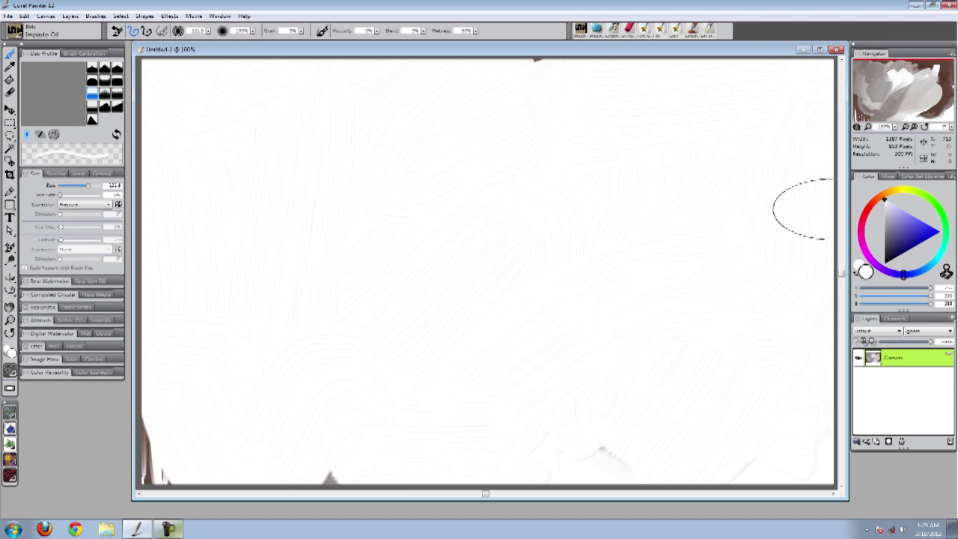
# Pick a pale beige color and paint a large solid patch on the canvas's left and center
pyautogui.click(882, 195)
pyautogui.click(896, 213)
pyautogui.moveTo(596, 261)
pyautogui.mouseDown()
pyautogui.moveTo(327, 186)
pyautogui.moveTo(511, 259)
pyautogui.moveTo(465, 261)
pyautogui.mouseUp()
pyautogui.moveTo(340, 246)
pyautogui.mouseDown()
pyautogui.moveTo(280, 158)
pyautogui.moveTo(225, 127)
pyautogui.mouseUp()
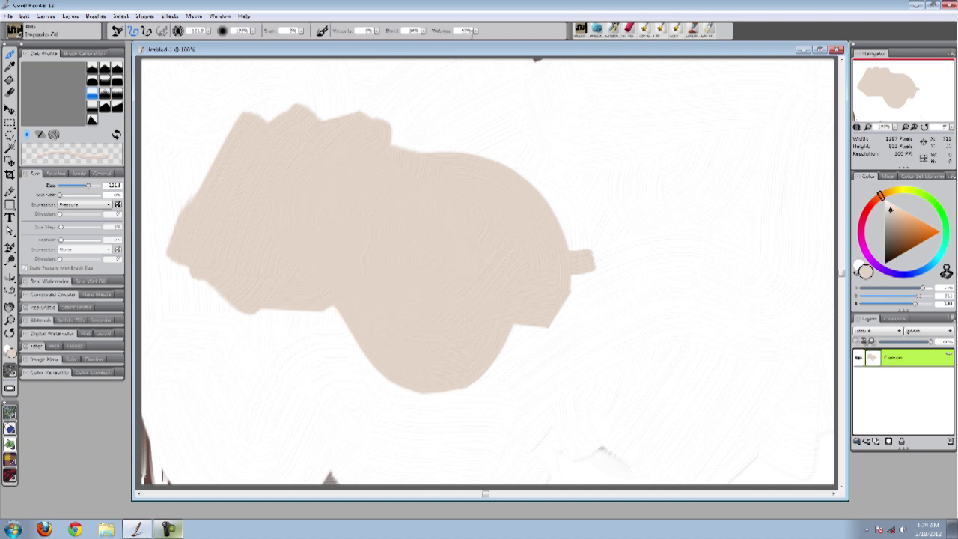
# Adjust the brush's Blend amount and extend the beige patch toward the canvas's upper and left edges
pyautogui.moveTo(424, 31); pyautogui.dragTo(420, 41)
pyautogui.moveTo(473, 162)
pyautogui.mouseDown()
pyautogui.moveTo(463, 139)
pyautogui.moveTo(477, 114)
pyautogui.moveTo(393, 98)
pyautogui.moveTo(265, 134)
pyautogui.moveTo(210, 116)
pyautogui.moveTo(167, 157)
pyautogui.moveTo(227, 348)
pyautogui.moveTo(462, 261)
pyautogui.mouseUp()
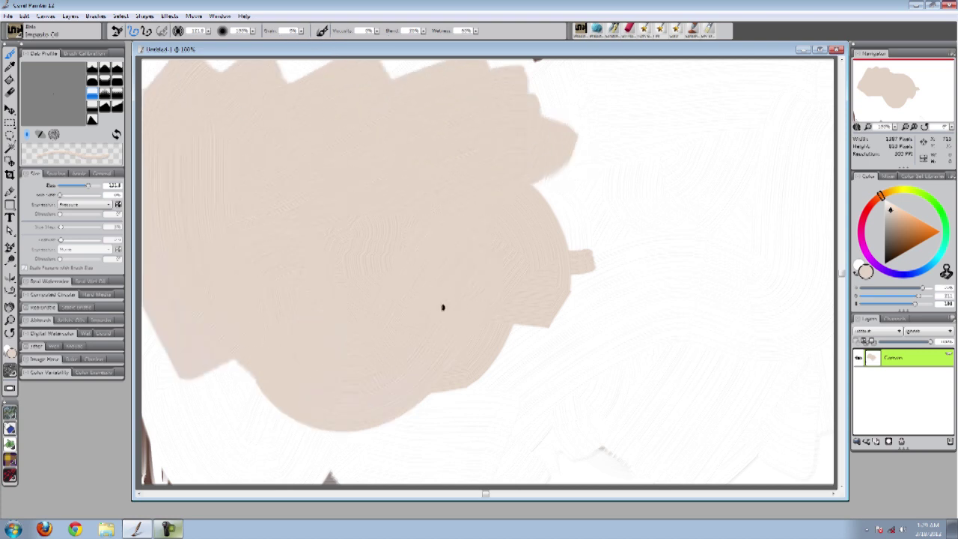
# Set the Impasto Draw To option to Depth, reduce the brush size, and test depth-only strokes on the beige patch
pyautogui.click(100, 320)
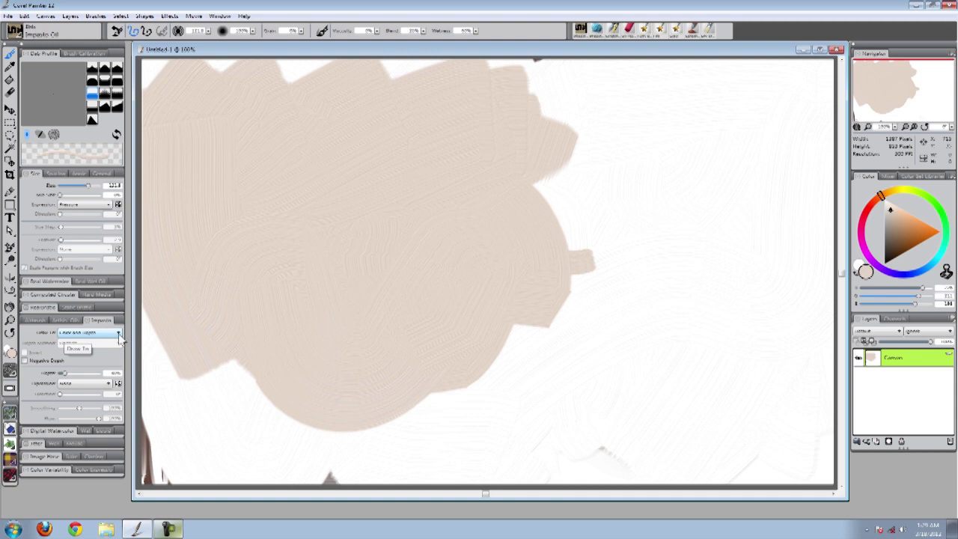
pyautogui.click(118, 334)
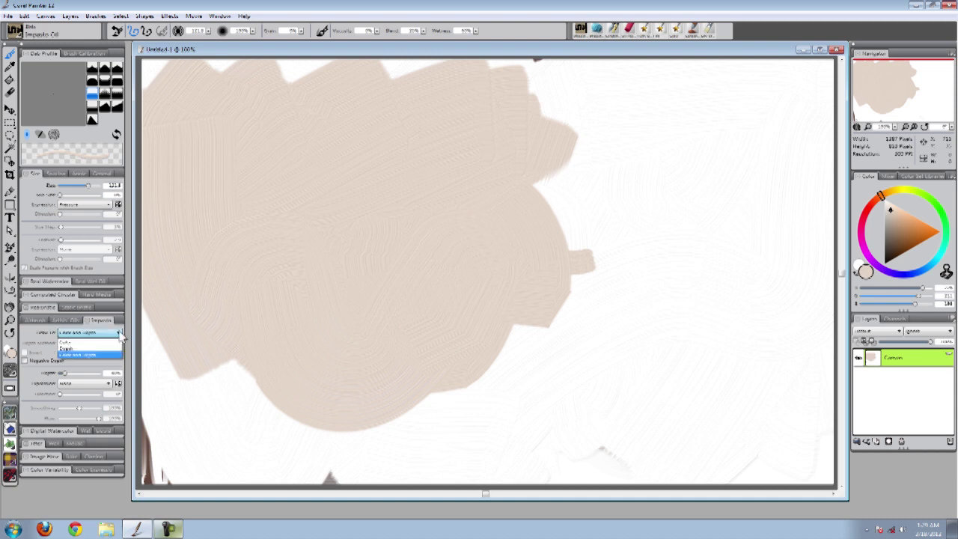
pyautogui.click(90, 350)
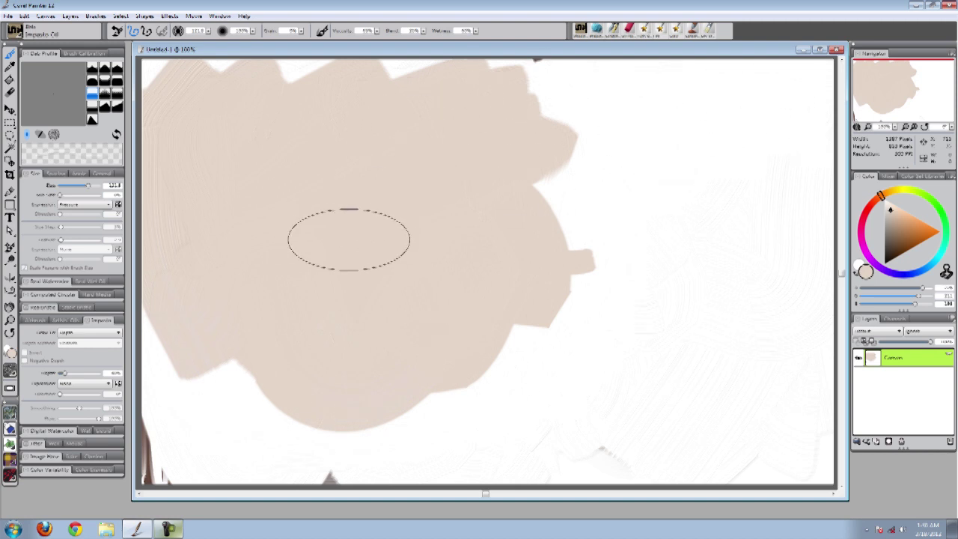
pyautogui.press('[')
pyautogui.press('[')
pyautogui.press('[')
pyautogui.press('[')
pyautogui.press('[')
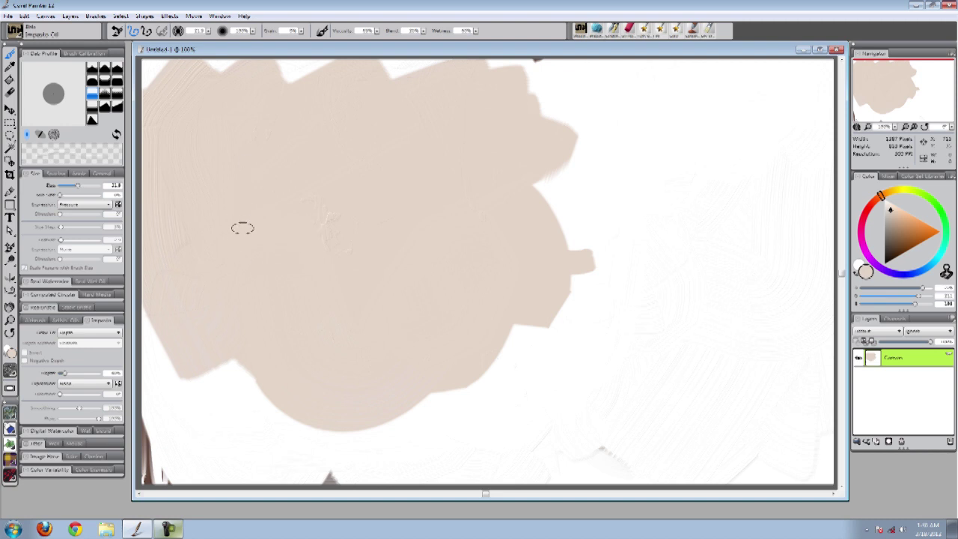
# Set the Impasto Draw To option to Color, pick a light orange color, and enlarge the brush
pyautogui.click(102, 333)
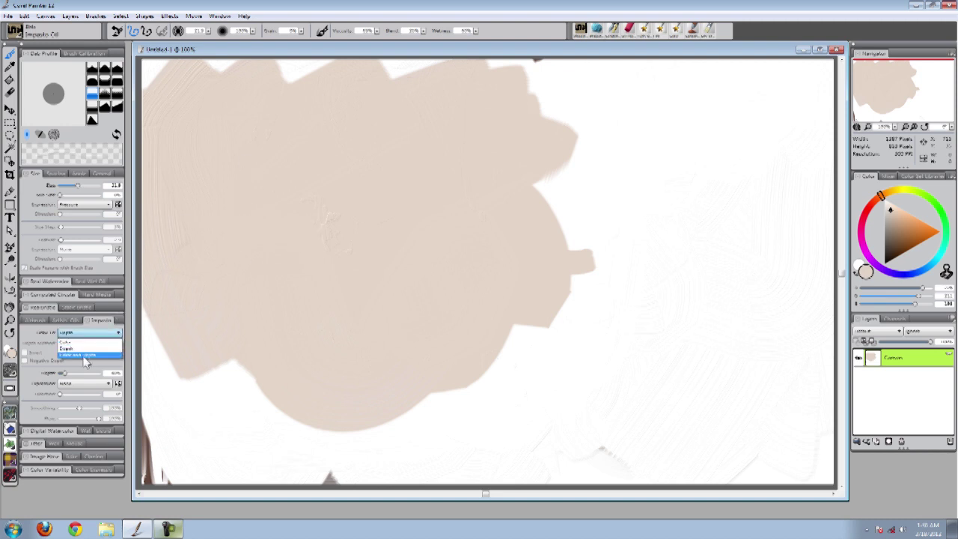
pyautogui.click(85, 342)
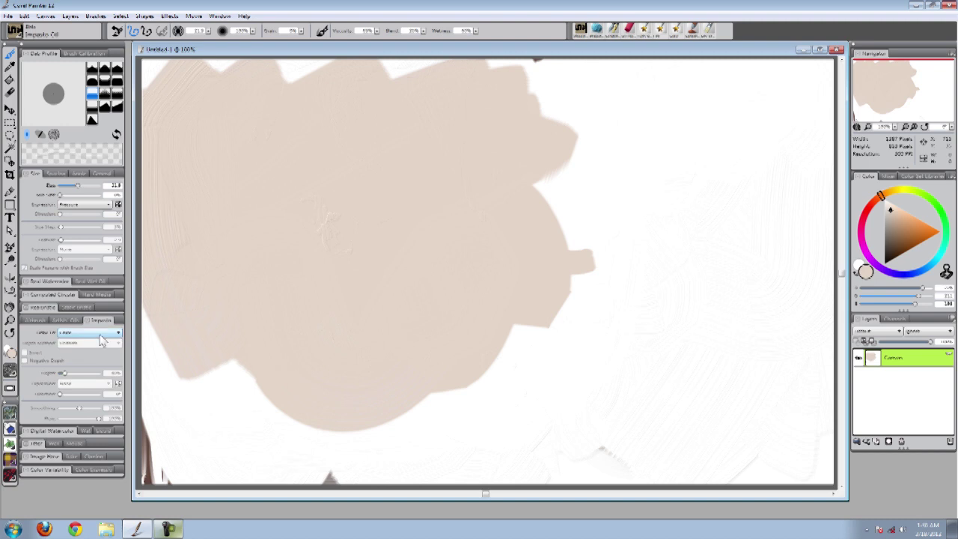
pyautogui.click(904, 220)
pyautogui.press(']')
pyautogui.press(']')
pyautogui.press(']')
pyautogui.press(']')
# Paint light orange strokes over the canvas's right half, then over the center and top of the beige patch
pyautogui.moveTo(614, 265)
pyautogui.mouseDown()
pyautogui.moveTo(532, 260)
pyautogui.moveTo(570, 191)
pyautogui.moveTo(588, 206)
pyautogui.moveTo(546, 186)
pyautogui.moveTo(608, 162)
pyautogui.moveTo(629, 197)
pyautogui.moveTo(588, 144)
pyautogui.moveTo(617, 176)
pyautogui.moveTo(615, 265)
pyautogui.moveTo(654, 133)
pyautogui.moveTo(556, 265)
pyautogui.moveTo(521, 252)
pyautogui.moveTo(499, 285)
pyautogui.moveTo(494, 316)
pyautogui.moveTo(515, 347)
pyautogui.moveTo(479, 315)
pyautogui.moveTo(458, 331)
pyautogui.moveTo(538, 293)
pyautogui.moveTo(570, 333)
pyautogui.moveTo(604, 286)
pyautogui.moveTo(636, 286)
pyautogui.moveTo(660, 224)
pyautogui.moveTo(672, 273)
pyautogui.moveTo(712, 304)
pyautogui.moveTo(699, 339)
pyautogui.moveTo(694, 232)
pyautogui.moveTo(611, 353)
pyautogui.moveTo(571, 361)
pyautogui.moveTo(653, 319)
pyautogui.moveTo(715, 354)
pyautogui.mouseUp()
pyautogui.moveTo(644, 214)
pyautogui.mouseDown()
pyautogui.moveTo(566, 107)
pyautogui.moveTo(561, 82)
pyautogui.moveTo(524, 71)
pyautogui.mouseUp()
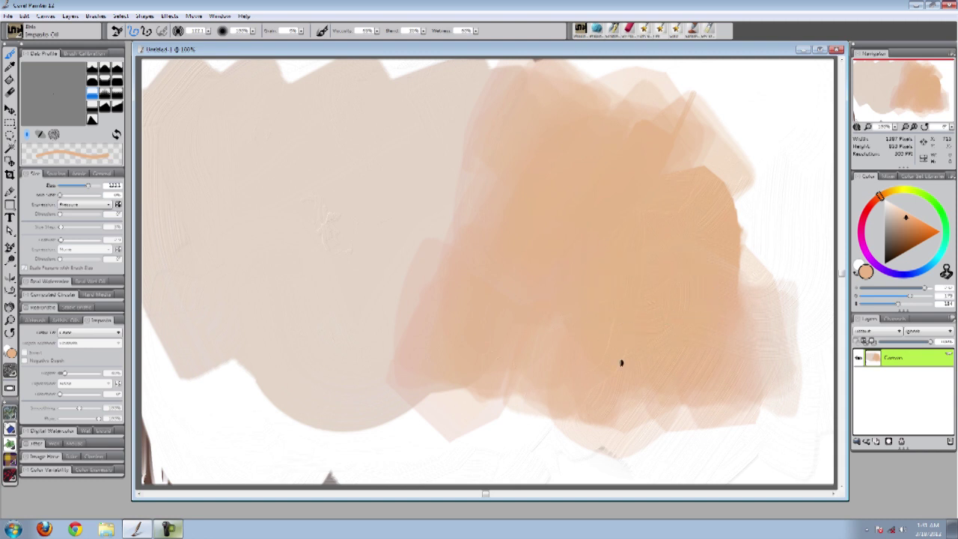
pyautogui.moveTo(435, 305)
pyautogui.mouseDown()
pyautogui.moveTo(336, 297)
pyautogui.moveTo(317, 237)
pyautogui.moveTo(314, 267)
pyautogui.moveTo(353, 197)
pyautogui.moveTo(392, 295)
pyautogui.moveTo(302, 316)
pyautogui.moveTo(311, 341)
pyautogui.mouseUp()
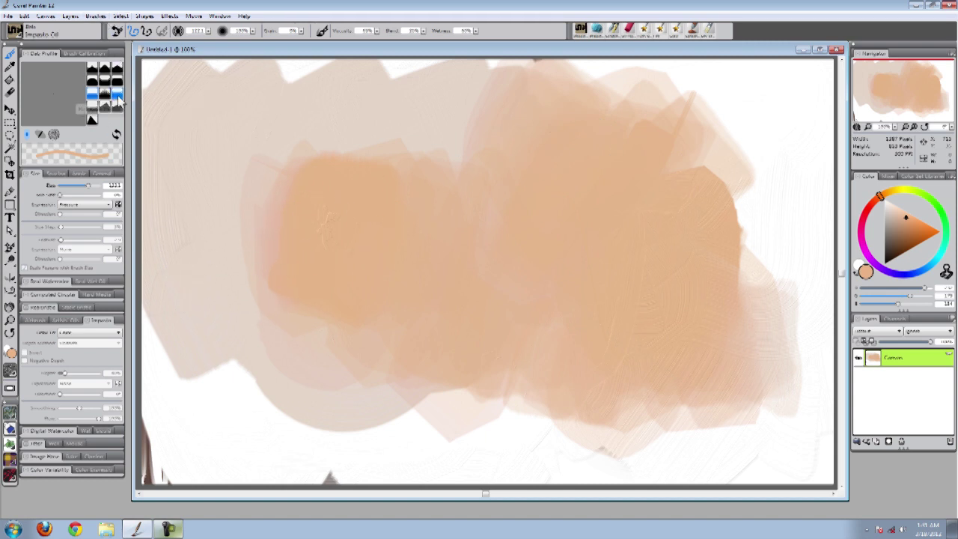
pyautogui.moveTo(313, 118)
pyautogui.mouseDown()
pyautogui.moveTo(378, 117)
pyautogui.moveTo(409, 95)
pyautogui.moveTo(419, 100)
pyautogui.moveTo(387, 137)
pyautogui.moveTo(417, 123)
pyautogui.moveTo(348, 141)
pyautogui.moveTo(434, 105)
pyautogui.mouseUp()
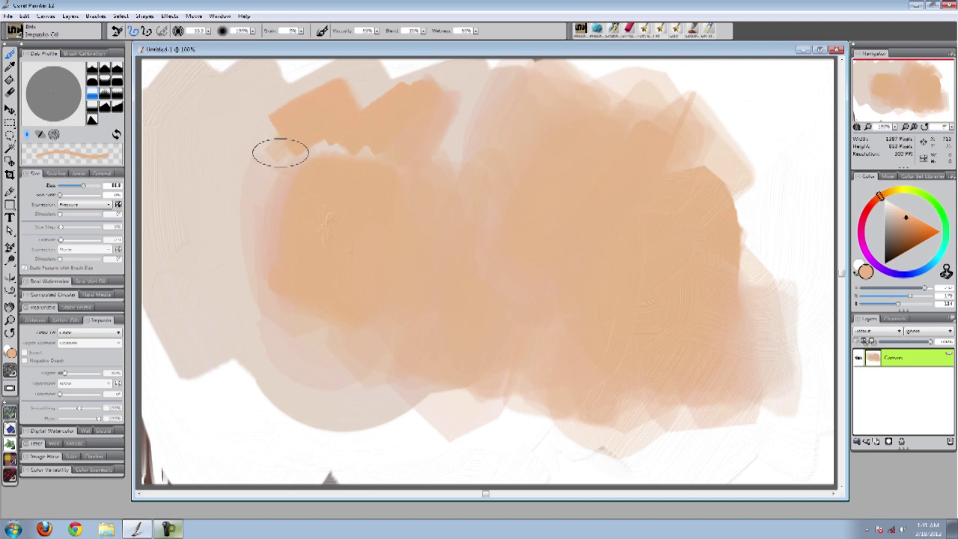
# Blend orange strokes with a smaller brush along the canvas's left side, lower edge and upper-right area
pyautogui.moveTo(223, 233)
pyautogui.mouseDown()
pyautogui.moveTo(225, 179)
pyautogui.moveTo(236, 259)
pyautogui.moveTo(229, 193)
pyautogui.moveTo(245, 252)
pyautogui.moveTo(255, 255)
pyautogui.moveTo(203, 225)
pyautogui.moveTo(211, 267)
pyautogui.moveTo(205, 256)
pyautogui.moveTo(206, 226)
pyautogui.moveTo(221, 267)
pyautogui.moveTo(212, 255)
pyautogui.moveTo(210, 285)
pyautogui.moveTo(180, 244)
pyautogui.moveTo(191, 314)
pyautogui.mouseUp()
pyautogui.moveTo(251, 365)
pyautogui.mouseDown()
pyautogui.moveTo(252, 416)
pyautogui.moveTo(259, 427)
pyautogui.moveTo(294, 437)
pyautogui.moveTo(294, 395)
pyautogui.moveTo(238, 380)
pyautogui.moveTo(217, 391)
pyautogui.moveTo(235, 422)
pyautogui.mouseUp()
pyautogui.moveTo(211, 368)
pyautogui.mouseDown()
pyautogui.moveTo(205, 407)
pyautogui.moveTo(171, 388)
pyautogui.moveTo(147, 427)
pyautogui.moveTo(158, 369)
pyautogui.moveTo(246, 375)
pyautogui.moveTo(242, 346)
pyautogui.moveTo(294, 402)
pyautogui.moveTo(325, 413)
pyautogui.moveTo(319, 422)
pyautogui.moveTo(307, 367)
pyautogui.moveTo(299, 382)
pyautogui.moveTo(354, 356)
pyautogui.moveTo(397, 353)
pyautogui.mouseUp()
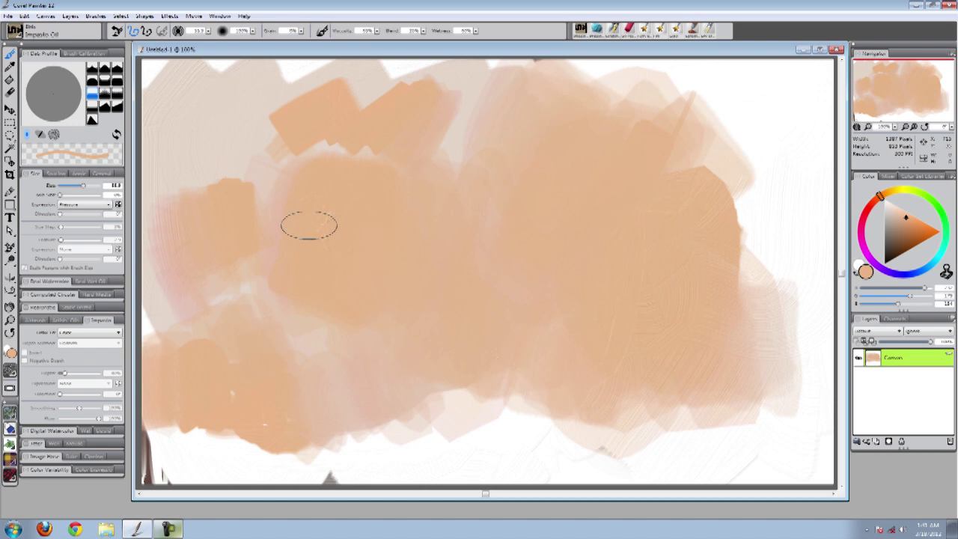
pyautogui.moveTo(665, 158)
pyautogui.mouseDown()
pyautogui.moveTo(749, 214)
pyautogui.moveTo(770, 182)
pyautogui.moveTo(685, 172)
pyautogui.moveTo(644, 147)
pyautogui.moveTo(744, 62)
pyautogui.moveTo(728, 101)
pyautogui.moveTo(753, 119)
pyautogui.moveTo(794, 125)
pyautogui.moveTo(824, 99)
pyautogui.moveTo(831, 176)
pyautogui.mouseUp()
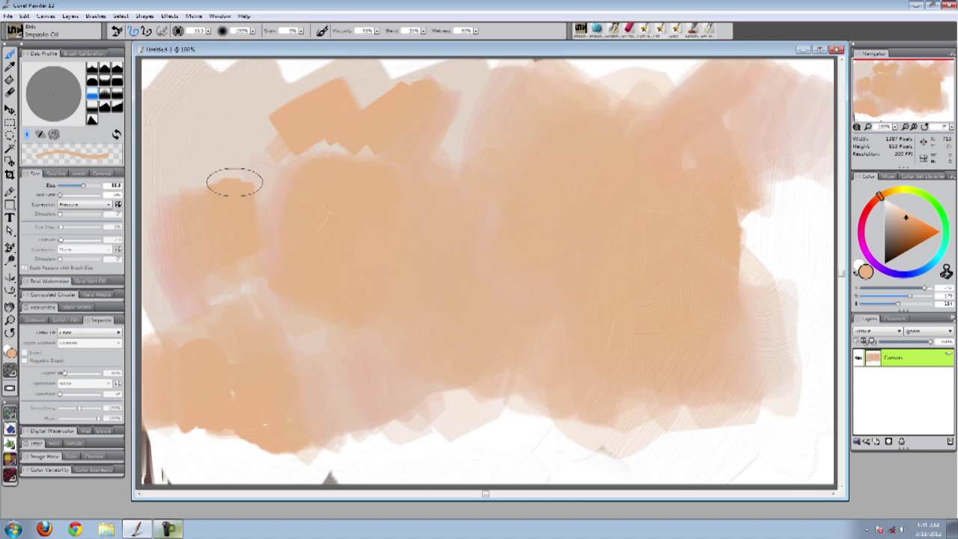
# Blend light orange strokes along the canvas's lower edge, over the upper-left area, and across the top
pyautogui.moveTo(202, 422)
pyautogui.mouseDown()
pyautogui.moveTo(268, 470)
pyautogui.moveTo(156, 438)
pyautogui.moveTo(301, 477)
pyautogui.moveTo(387, 488)
pyautogui.moveTo(459, 384)
pyautogui.moveTo(565, 401)
pyautogui.mouseUp()
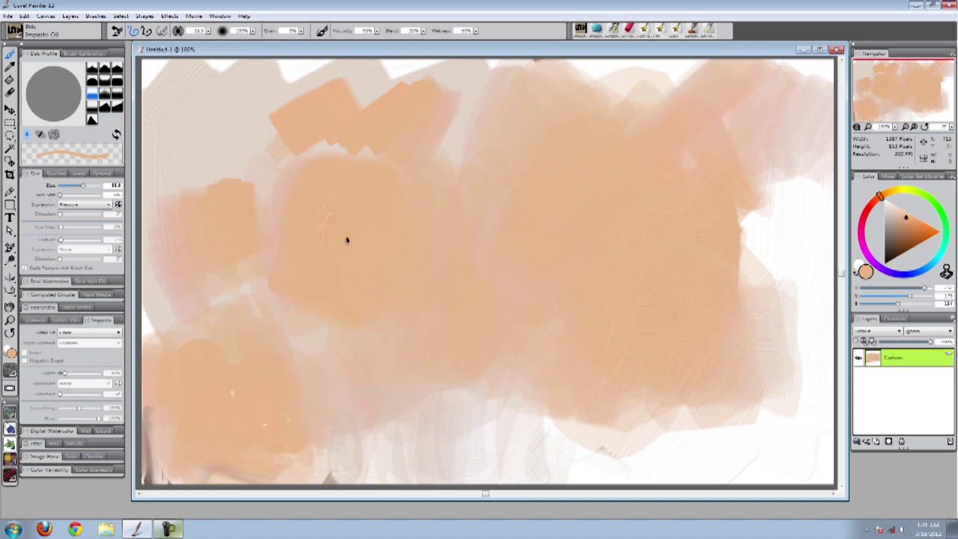
pyautogui.moveTo(270, 135)
pyautogui.mouseDown()
pyautogui.moveTo(235, 214)
pyautogui.moveTo(222, 94)
pyautogui.moveTo(167, 94)
pyautogui.moveTo(175, 71)
pyautogui.mouseUp()
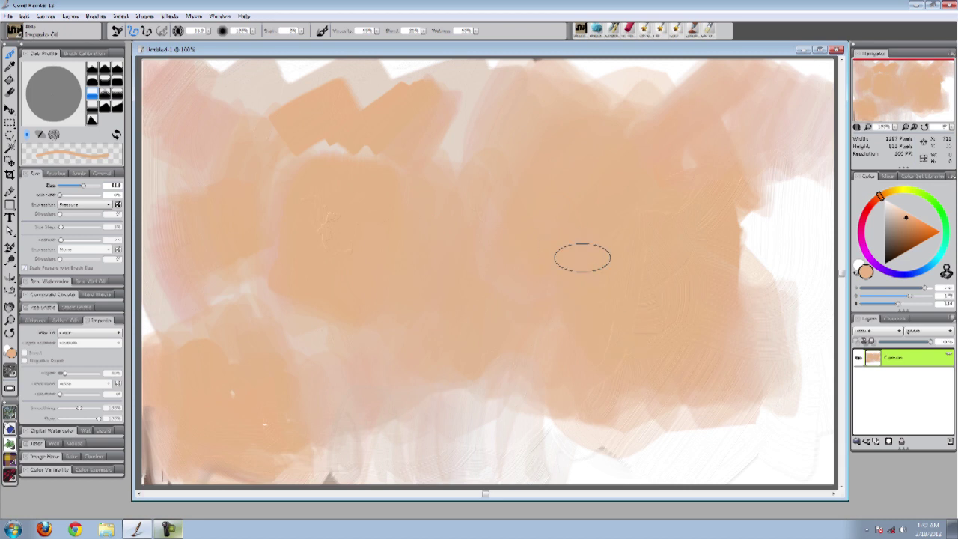
pyautogui.moveTo(332, 79)
pyautogui.mouseDown()
pyautogui.moveTo(411, 75)
pyautogui.moveTo(368, 75)
pyautogui.moveTo(398, 65)
pyautogui.moveTo(205, 66)
pyautogui.moveTo(275, 91)
pyautogui.moveTo(470, 79)
pyautogui.moveTo(500, 117)
pyautogui.mouseUp()
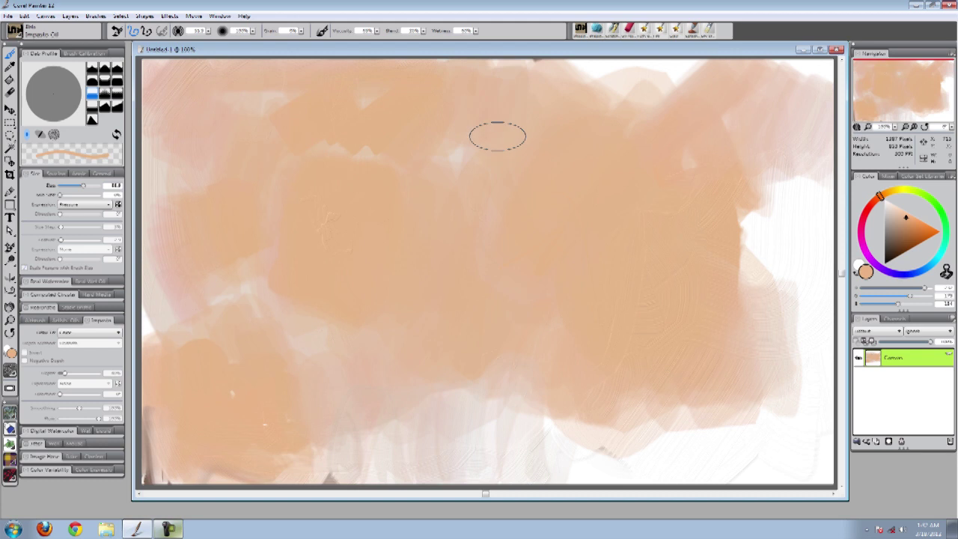
pyautogui.moveTo(658, 112)
pyautogui.mouseDown()
pyautogui.moveTo(601, 77)
pyautogui.moveTo(529, 64)
pyautogui.mouseUp()
pyautogui.moveTo(723, 75)
pyautogui.mouseDown()
pyautogui.moveTo(598, 91)
pyautogui.moveTo(630, 116)
pyautogui.moveTo(649, 102)
pyautogui.moveTo(543, 67)
pyautogui.mouseUp()
pyautogui.moveTo(437, 447)
pyautogui.mouseDown()
pyautogui.moveTo(580, 468)
pyautogui.moveTo(531, 464)
pyautogui.mouseUp()
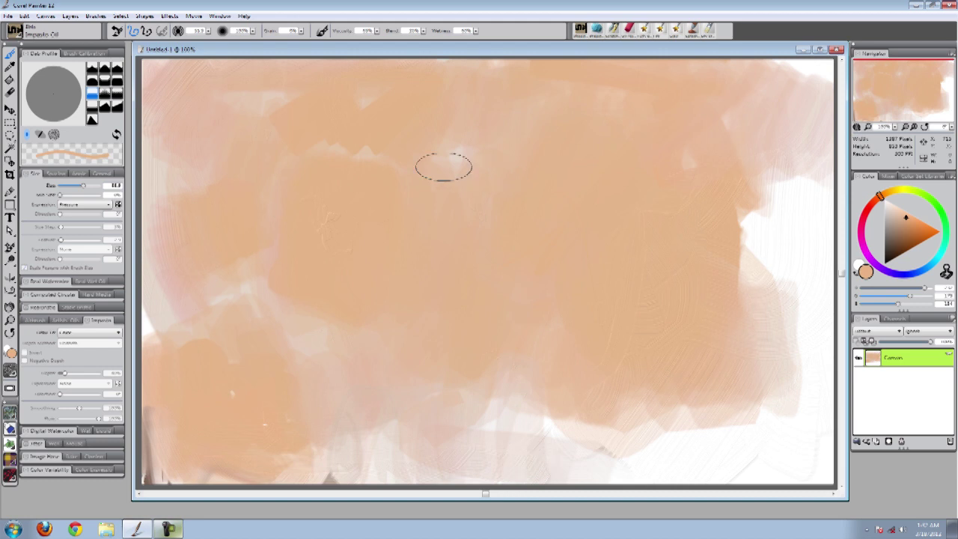
# Cover most of the canvas in brown using a greatly enlarged Sinix Impasto brush
pyautogui.click(16, 31)
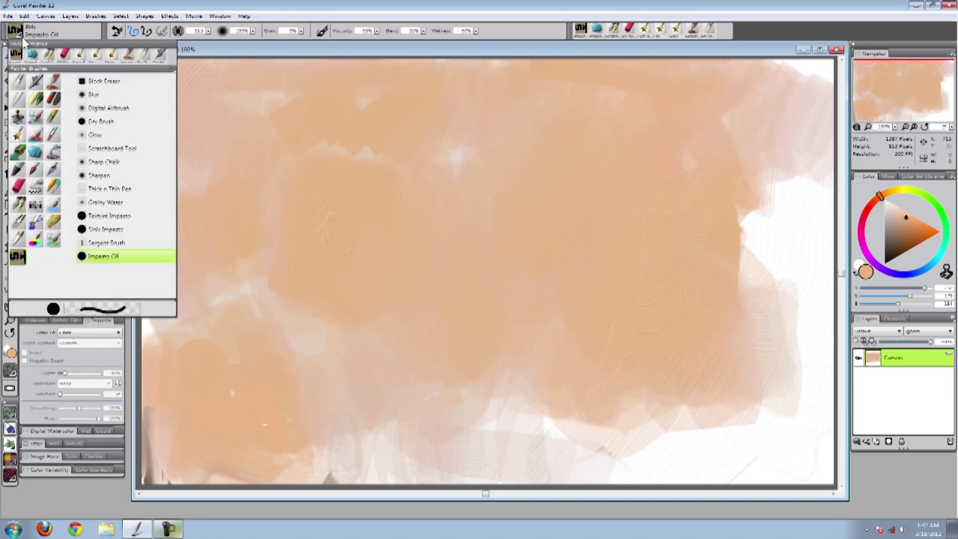
pyautogui.click(105, 229)
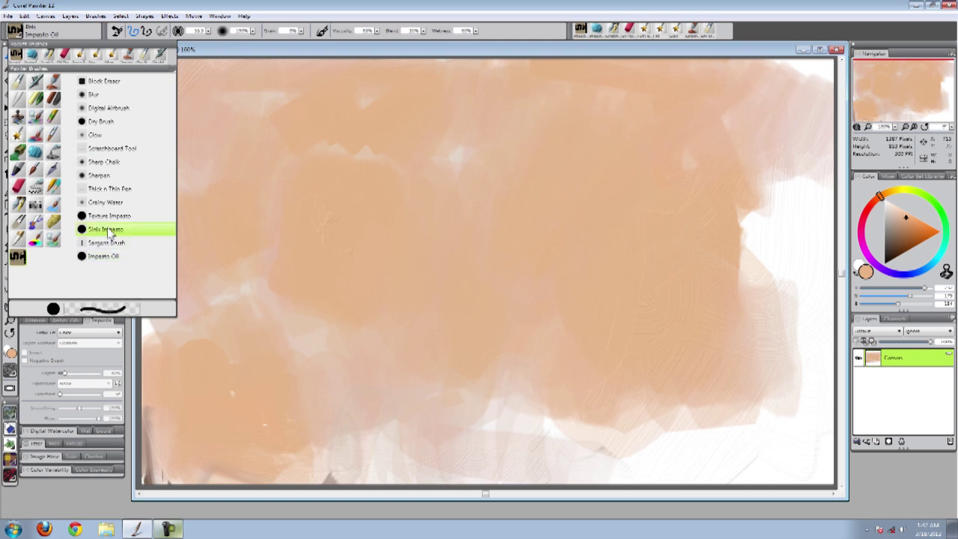
pyautogui.click(901, 237)
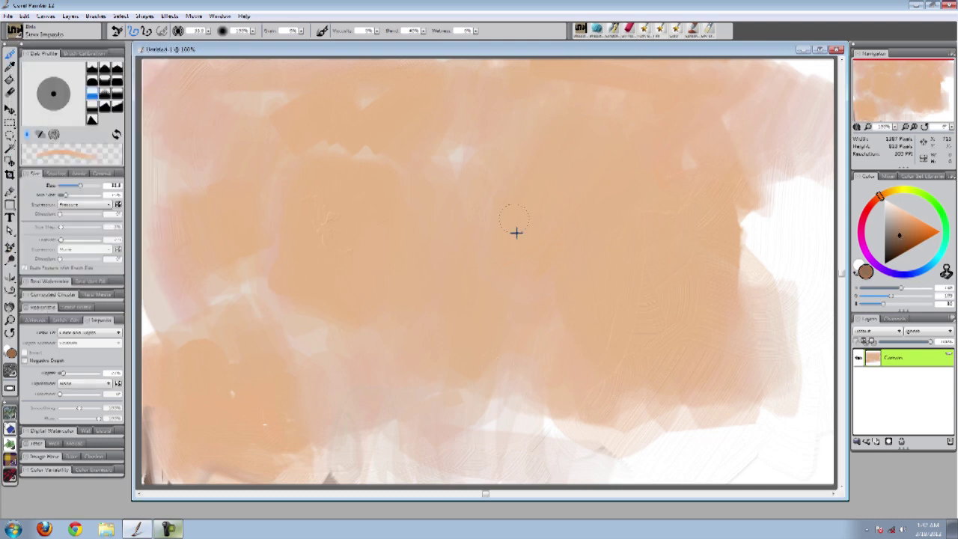
pyautogui.press(']')
pyautogui.press(']')
pyautogui.press(']')
pyautogui.moveTo(631, 250)
pyautogui.mouseDown()
pyautogui.moveTo(635, 302)
pyautogui.moveTo(589, 282)
pyautogui.moveTo(504, 205)
pyautogui.moveTo(502, 181)
pyautogui.moveTo(352, 289)
pyautogui.moveTo(266, 153)
pyautogui.moveTo(201, 230)
pyautogui.moveTo(303, 277)
pyautogui.moveTo(250, 148)
pyautogui.moveTo(276, 133)
pyautogui.moveTo(309, 167)
pyautogui.moveTo(425, 202)
pyautogui.moveTo(454, 354)
pyautogui.moveTo(637, 230)
pyautogui.moveTo(548, 129)
pyautogui.moveTo(625, 117)
pyautogui.moveTo(695, 348)
pyautogui.moveTo(779, 424)
pyautogui.moveTo(465, 381)
pyautogui.moveTo(246, 316)
pyautogui.moveTo(176, 339)
pyautogui.moveTo(287, 424)
pyautogui.mouseUp()
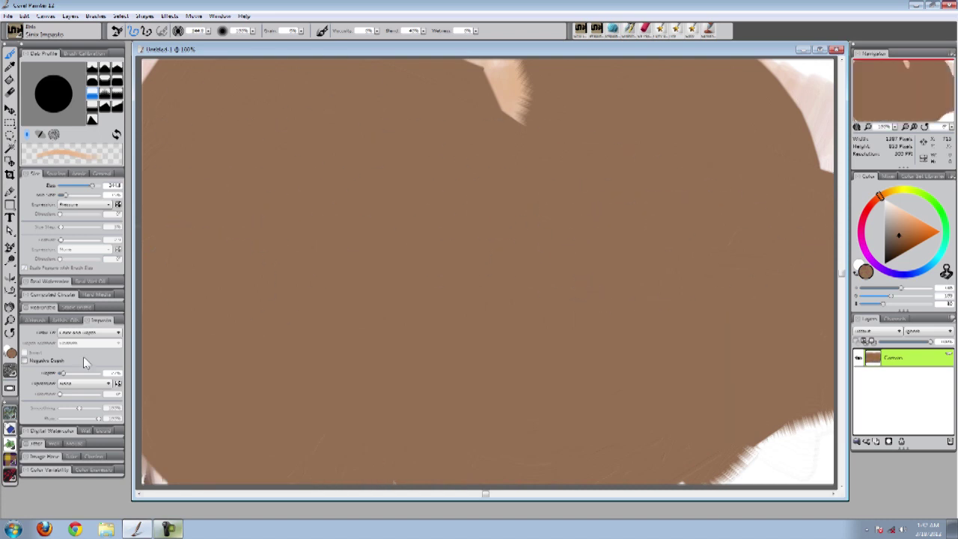
# Switch to the Texture Impasto brush, enlarge it, and test depth strokes on the brown area
pyautogui.click(16, 31)
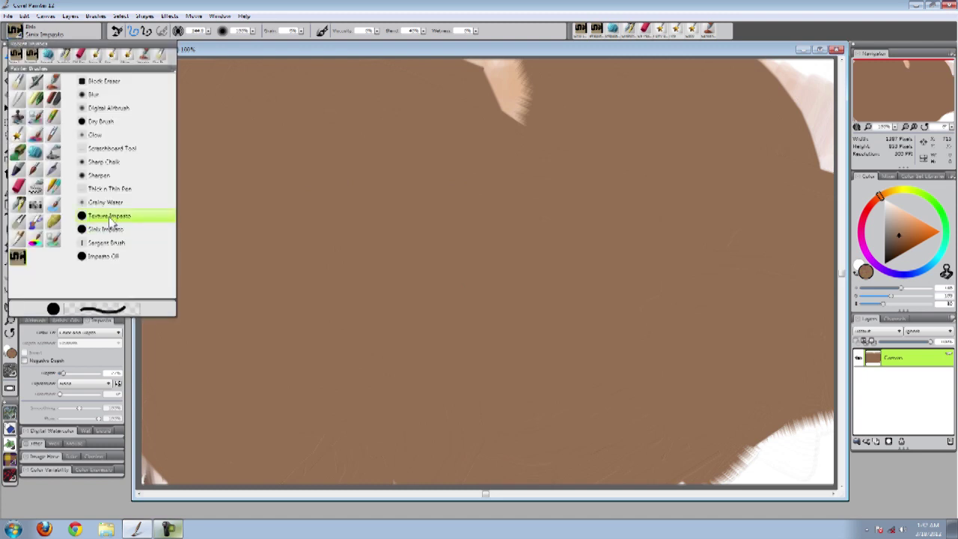
pyautogui.click(111, 216)
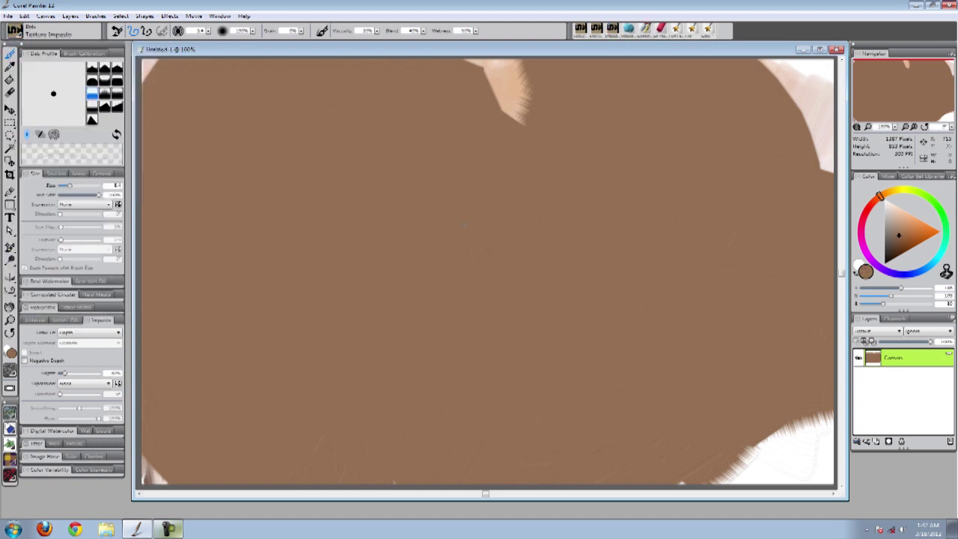
pyautogui.moveTo(249, 215); pyautogui.dragTo(251, 180)
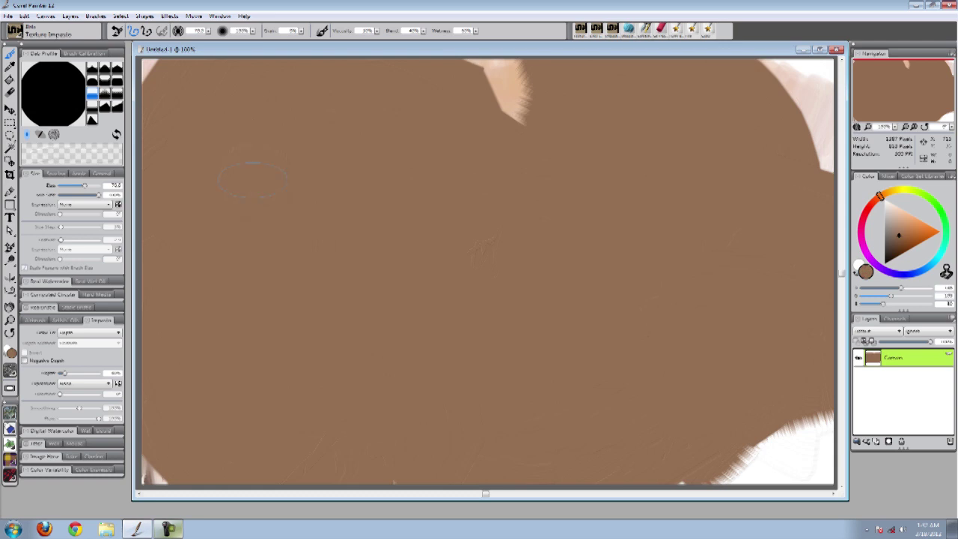